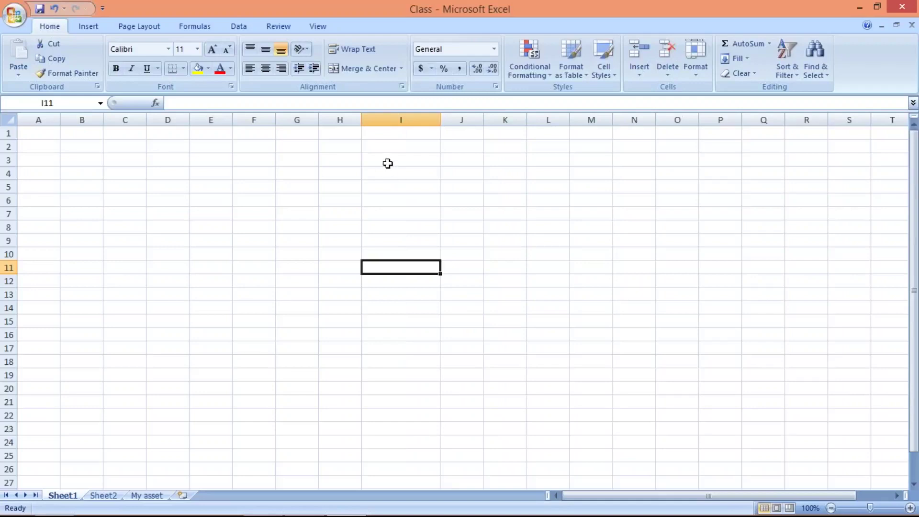
Step: Enter the company heading "XYZ LTD" in cell I2
{"action": "left_click", "coordinate": [389, 161]}
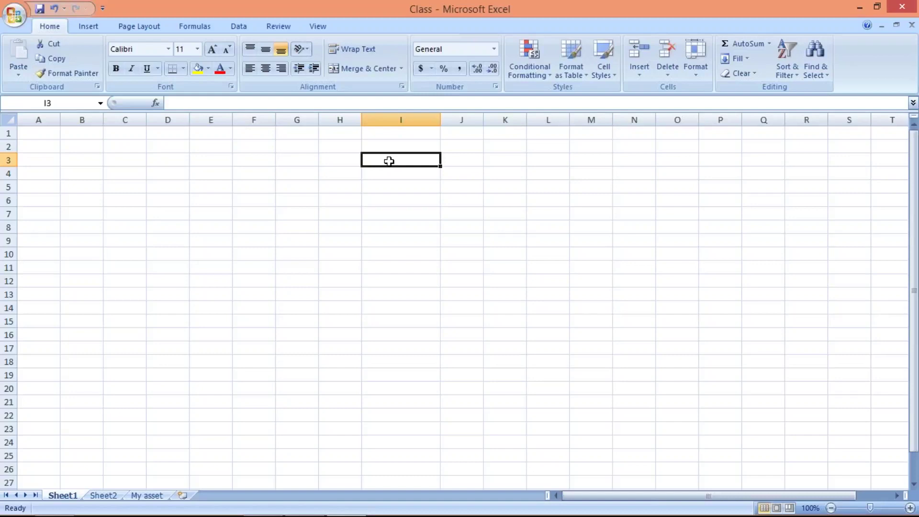
{"action": "left_click", "coordinate": [390, 148]}
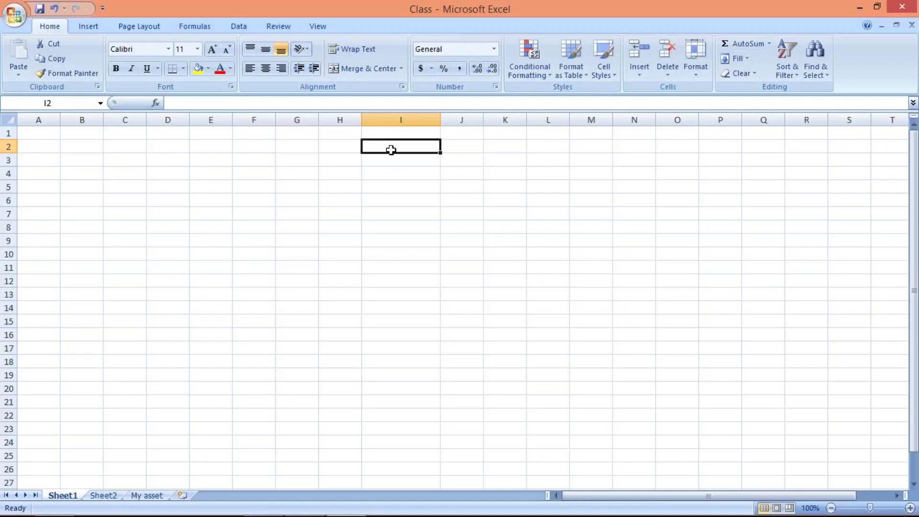
{"action": "type", "text": "ry"}
{"action": "key", "text": "BackSpace"}
{"action": "key", "text": "BackSpace"}
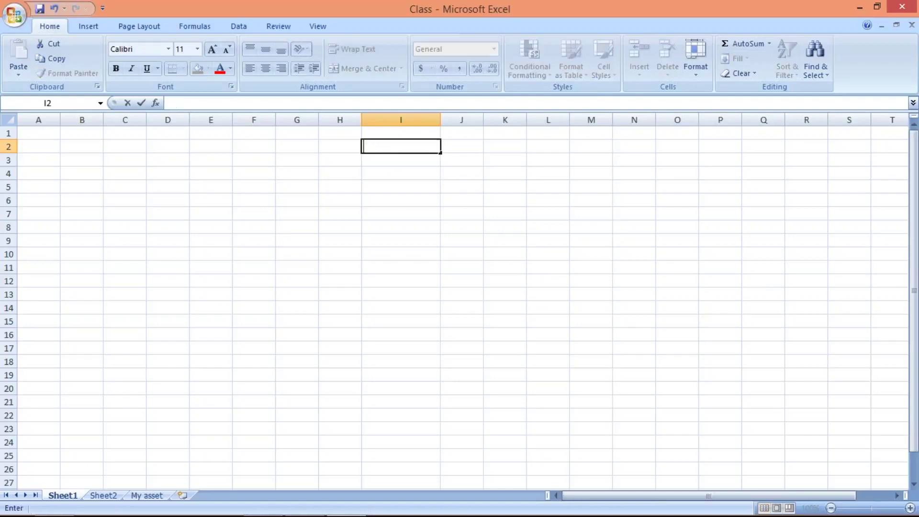
{"action": "type", "text": "XYZ LTD"}
{"action": "key", "text": "Return"}
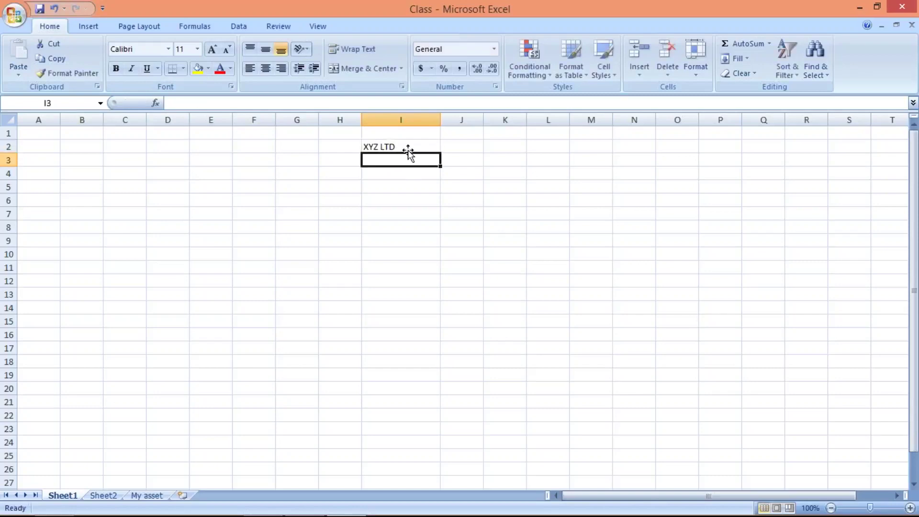
{"action": "left_click", "coordinate": [405, 141]}
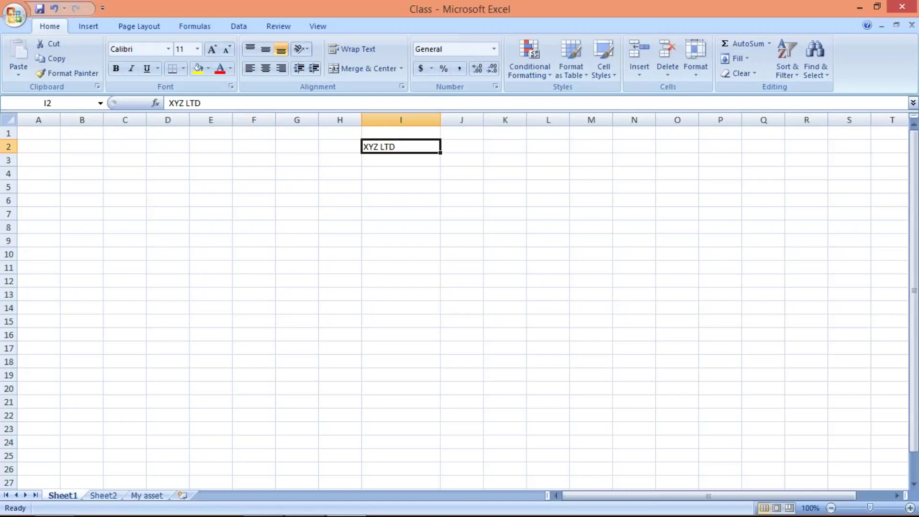
Step: Enter the amounts 300, 400, 700 and 250 in cells I4 through I7
{"action": "left_click", "coordinate": [398, 173]}
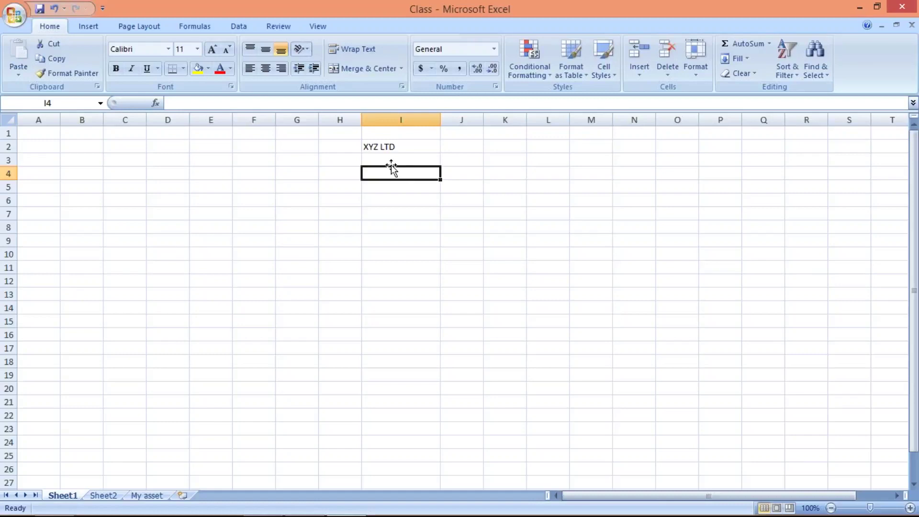
{"action": "type", "text": "300"}
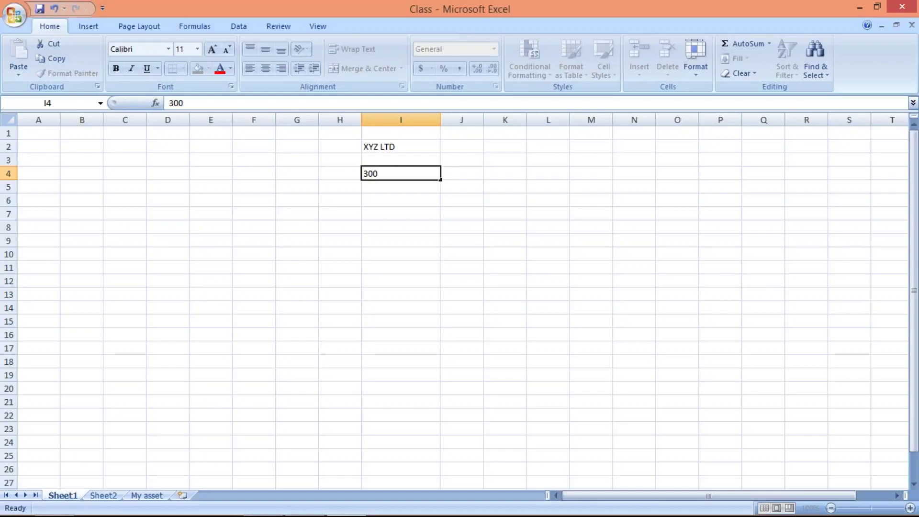
{"action": "key", "text": "Return"}
{"action": "type", "text": "4000"}
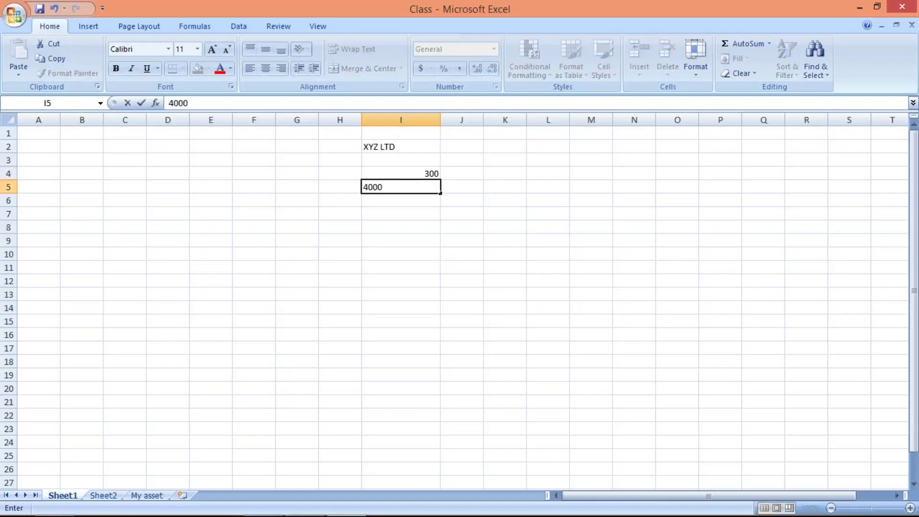
{"action": "key", "text": "BackSpace"}
{"action": "key", "text": "Return"}
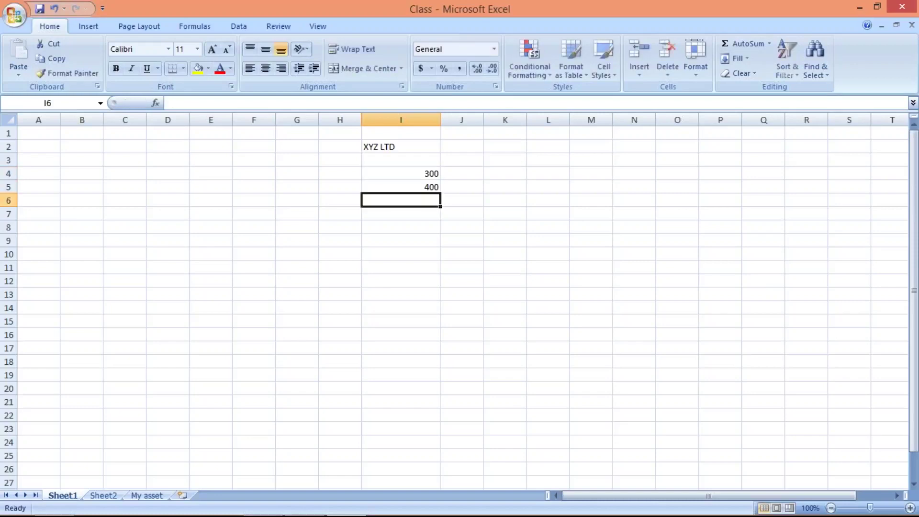
{"action": "type", "text": "700"}
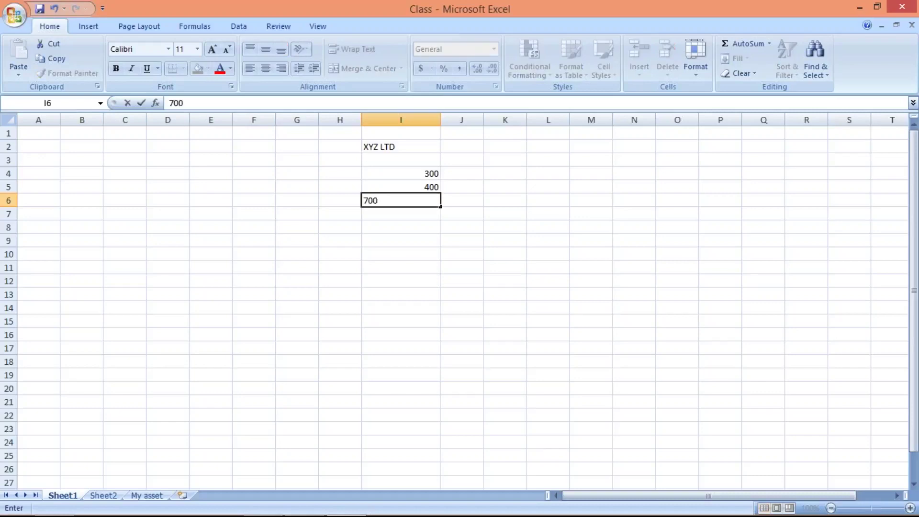
{"action": "key", "text": "Return"}
{"action": "type", "text": "250"}
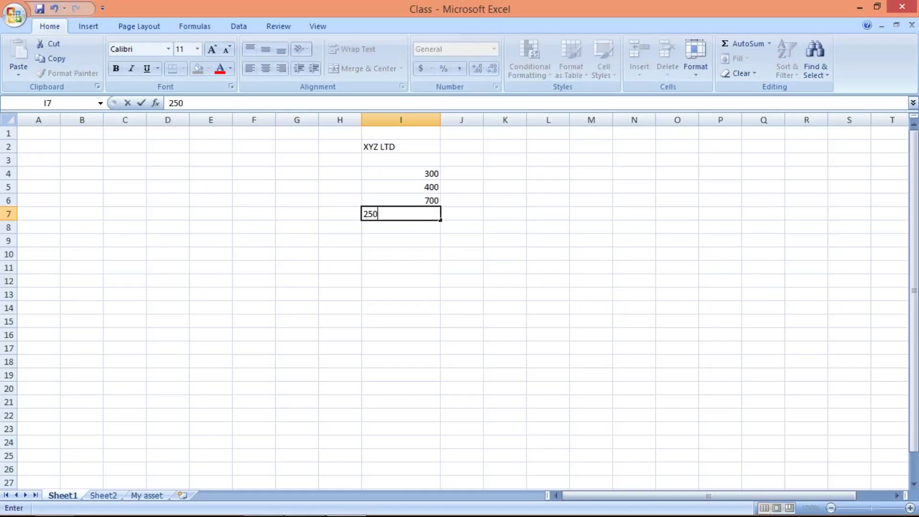
{"action": "key", "text": "Return"}
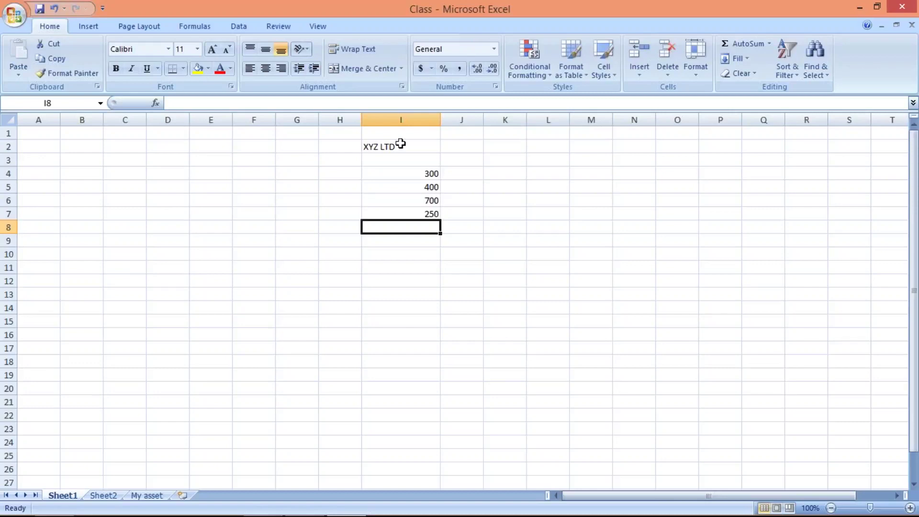
Step: Fit column I to its contents and centre the contents of columns F through N
{"action": "left_click_drag", "start_coordinate": [439, 121], "coordinate": [439, 121]}
{"action": "double_click", "coordinate": [439, 121]}
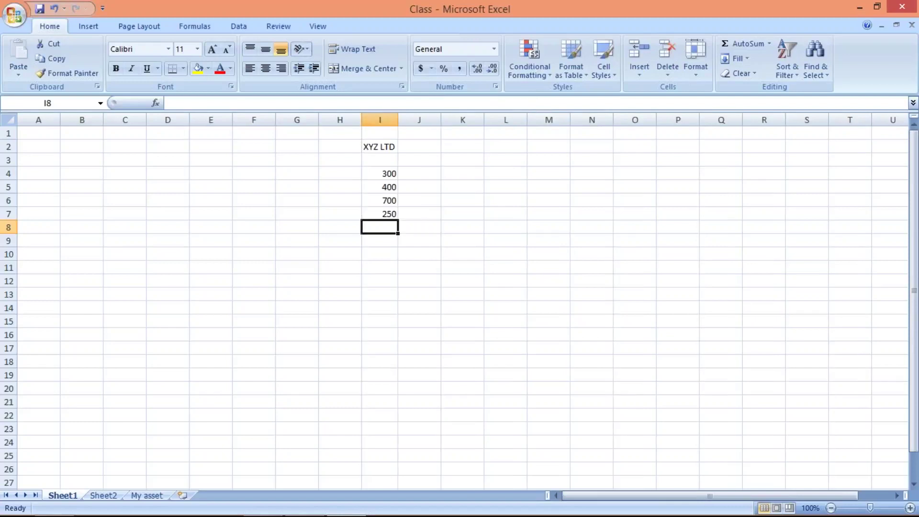
{"action": "left_click_drag", "start_coordinate": [254, 119], "coordinate": [591, 158]}
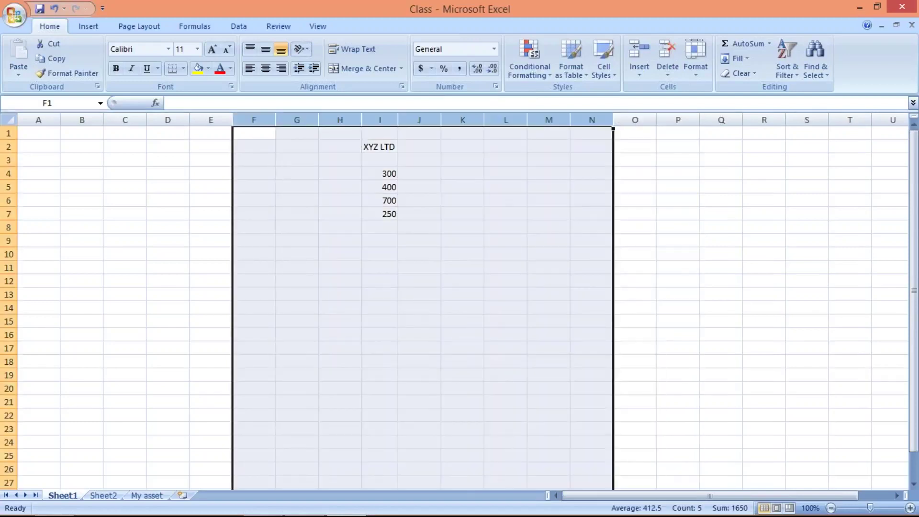
{"action": "left_click", "coordinate": [265, 68]}
{"action": "left_click", "coordinate": [419, 401]}
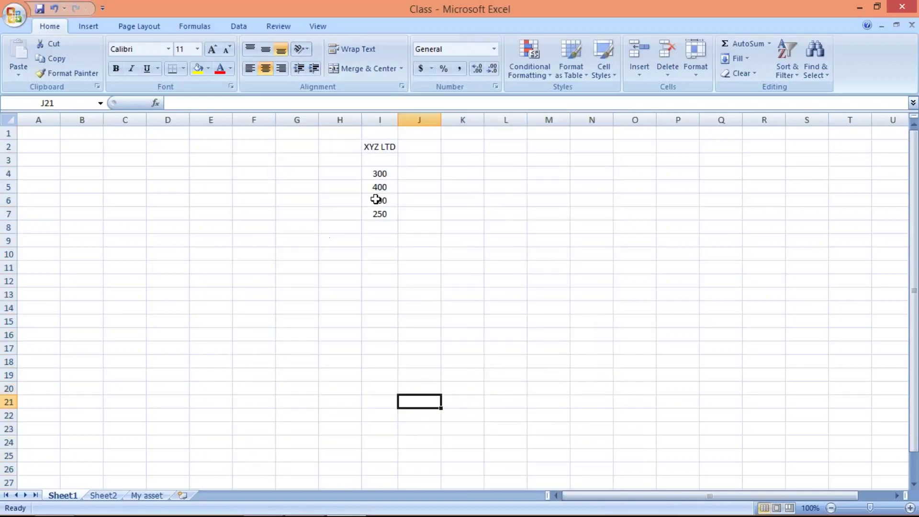
{"action": "left_click", "coordinate": [377, 176]}
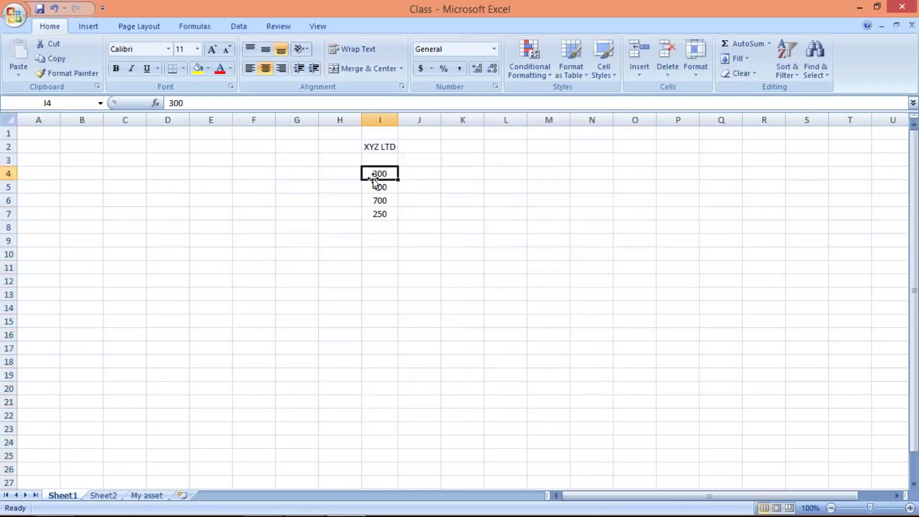
{"action": "left_click", "coordinate": [343, 177]}
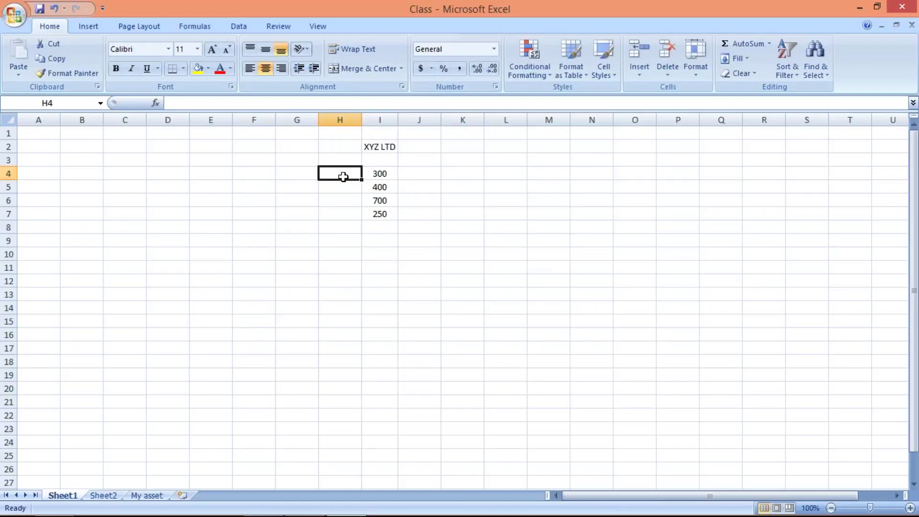
{"action": "left_click", "coordinate": [387, 174]}
{"action": "left_click", "coordinate": [382, 186]}
{"action": "left_click", "coordinate": [382, 202]}
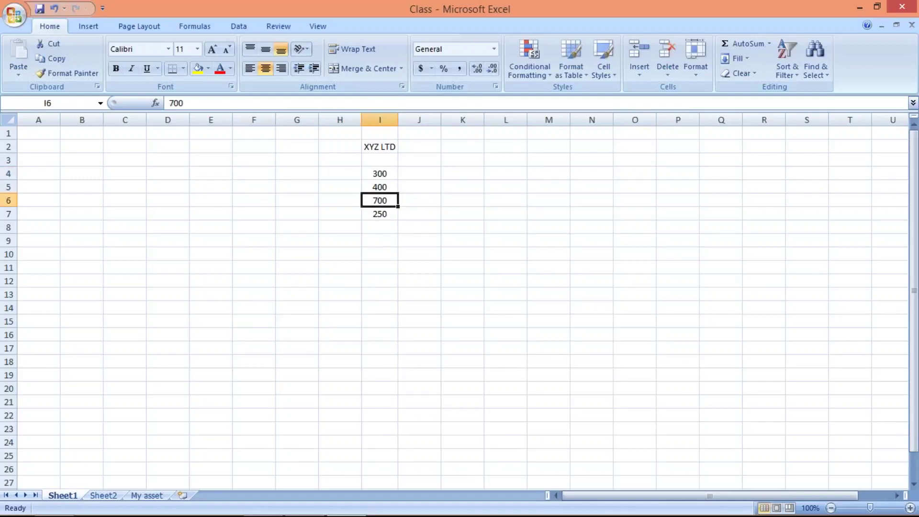
{"action": "left_click", "coordinate": [384, 216]}
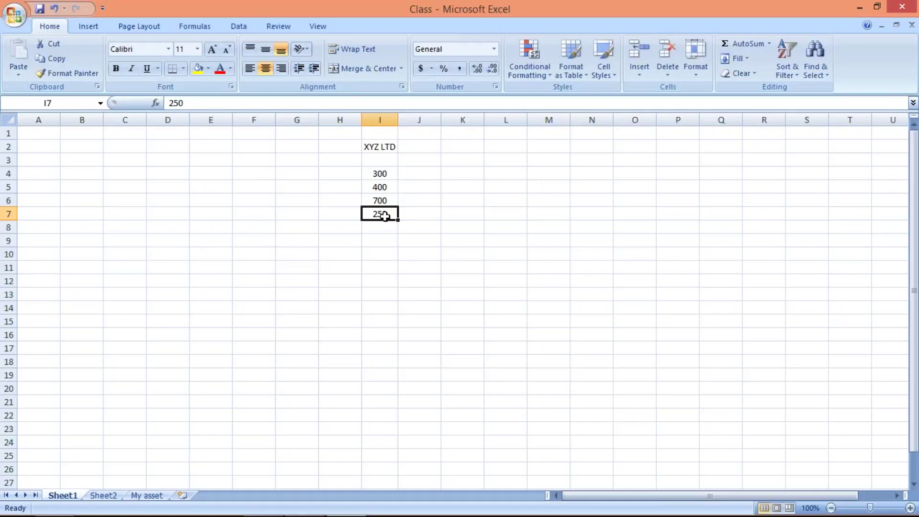
{"action": "key", "text": "Down"}
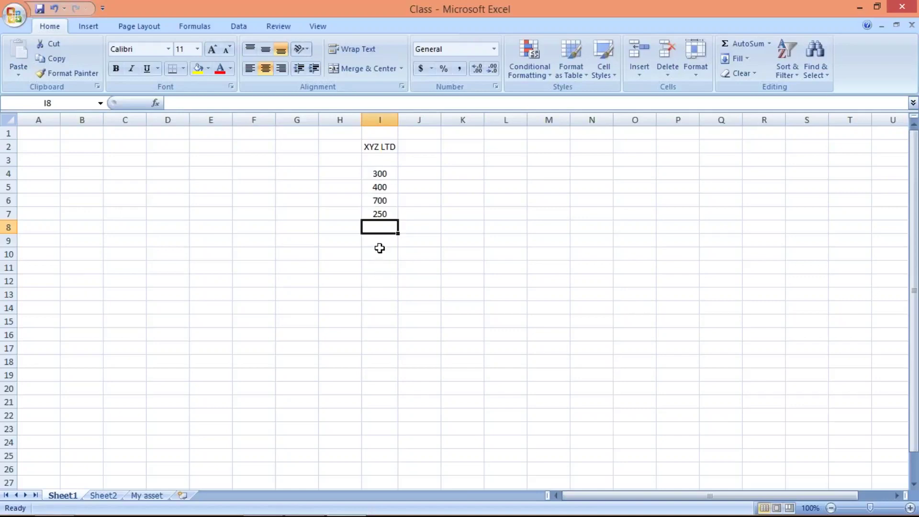
Step: Enter the label "TOTAL" in cell H9 and the amount 1150 in cell I9
{"action": "left_click", "coordinate": [331, 241]}
{"action": "type", "text": "TOT"}
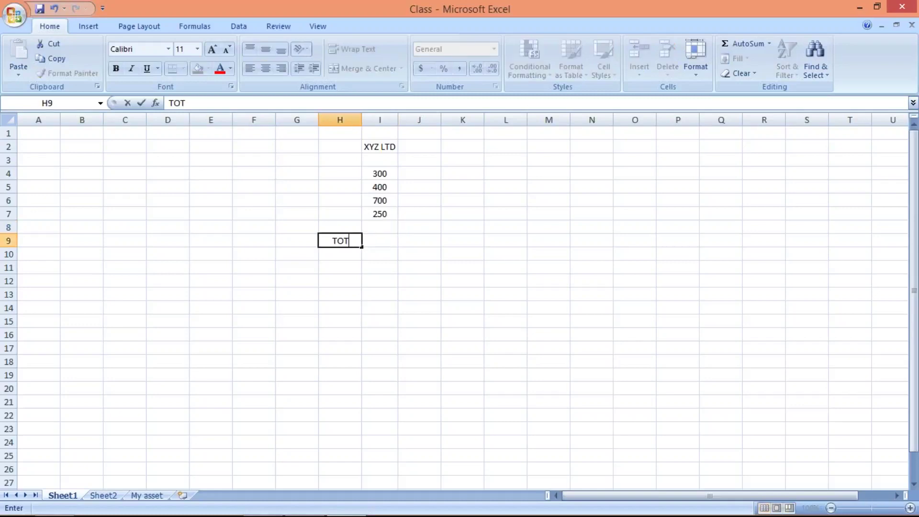
{"action": "type", "text": "AL"}
{"action": "left_click", "coordinate": [373, 241]}
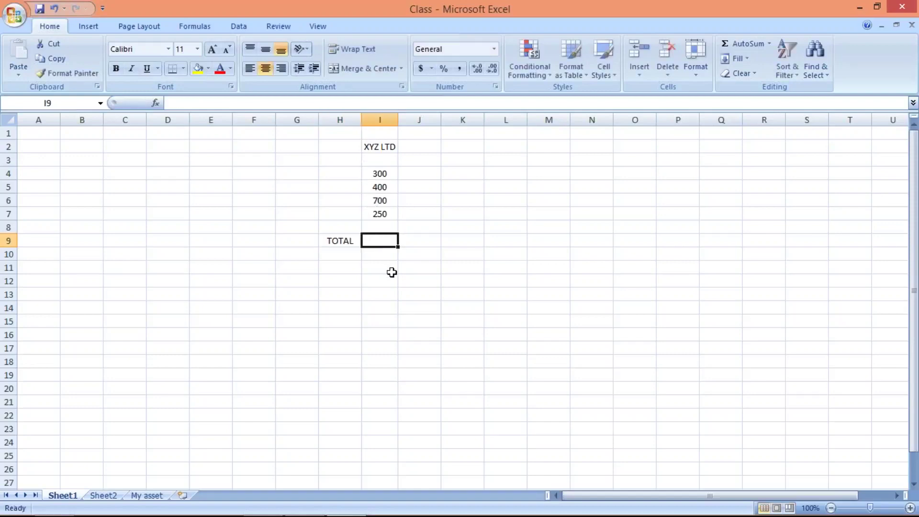
{"action": "type", "text": "1150"}
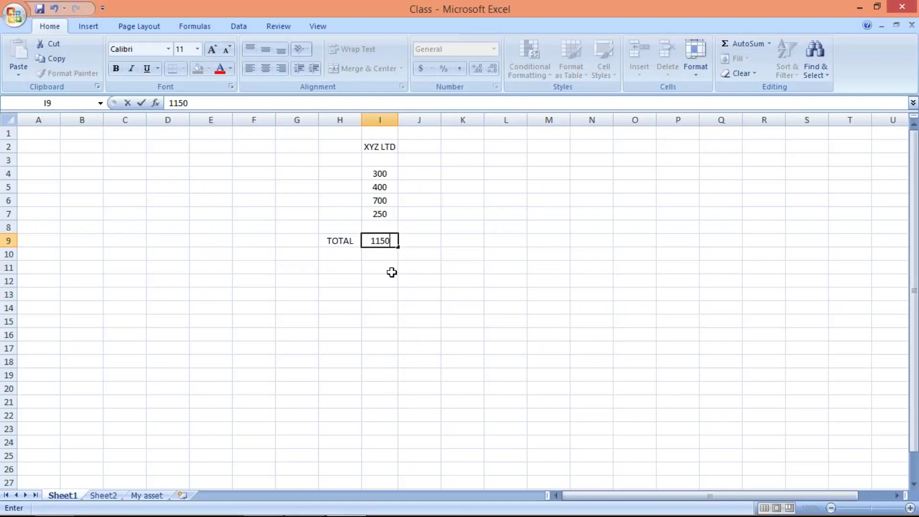
{"action": "key", "text": "Return"}
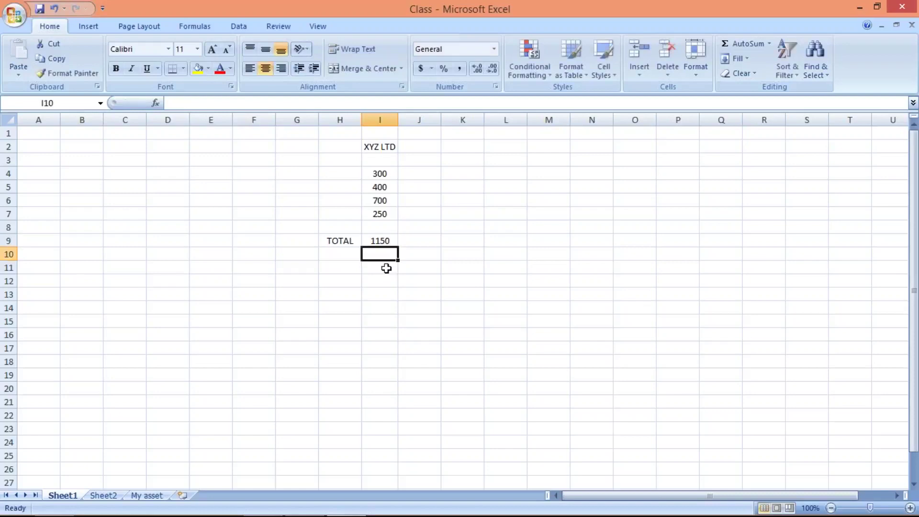
{"action": "left_click", "coordinate": [390, 240]}
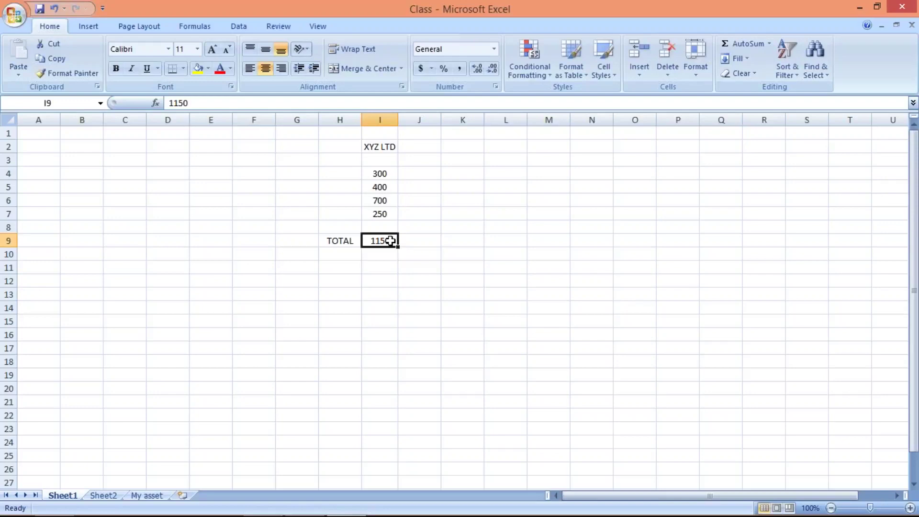
{"action": "left_click", "coordinate": [380, 213]}
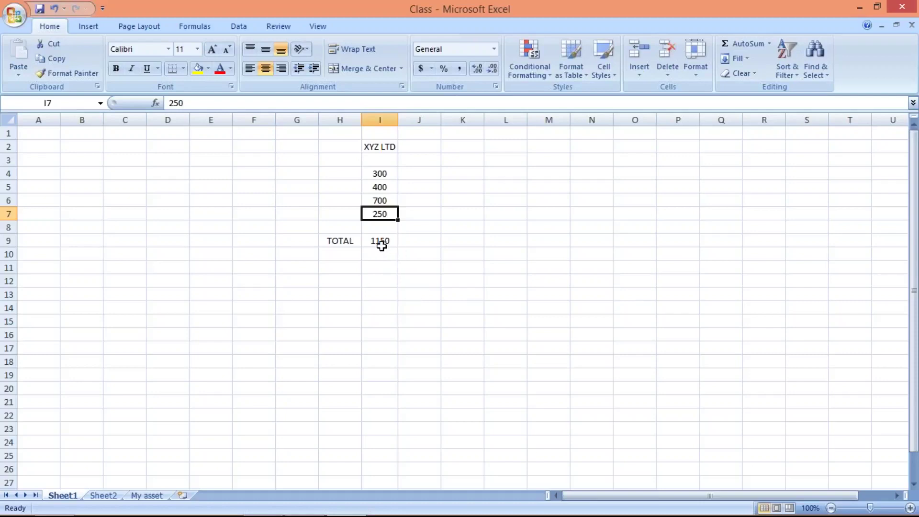
{"action": "left_click", "coordinate": [340, 177]}
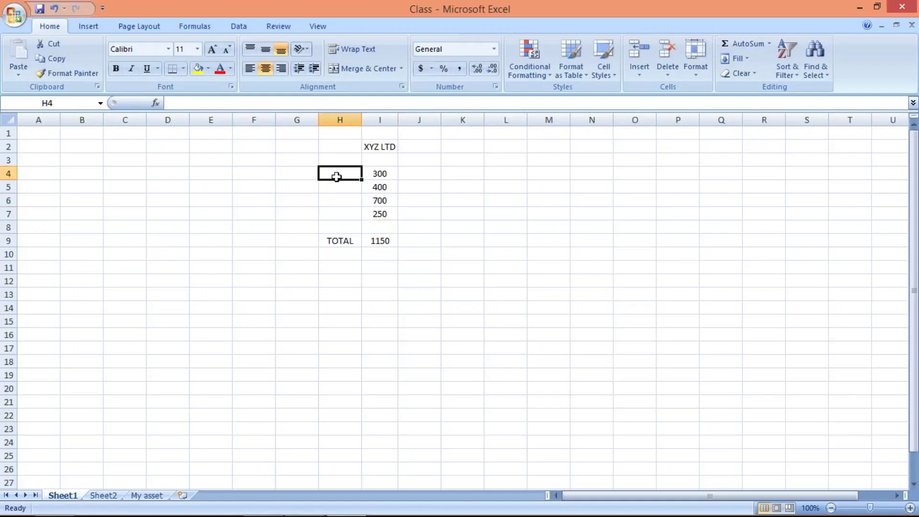
Step: Enter the type label "INV" in cells G4 through G6 and "CR. M" in cell G7
{"action": "left_click", "coordinate": [311, 172]}
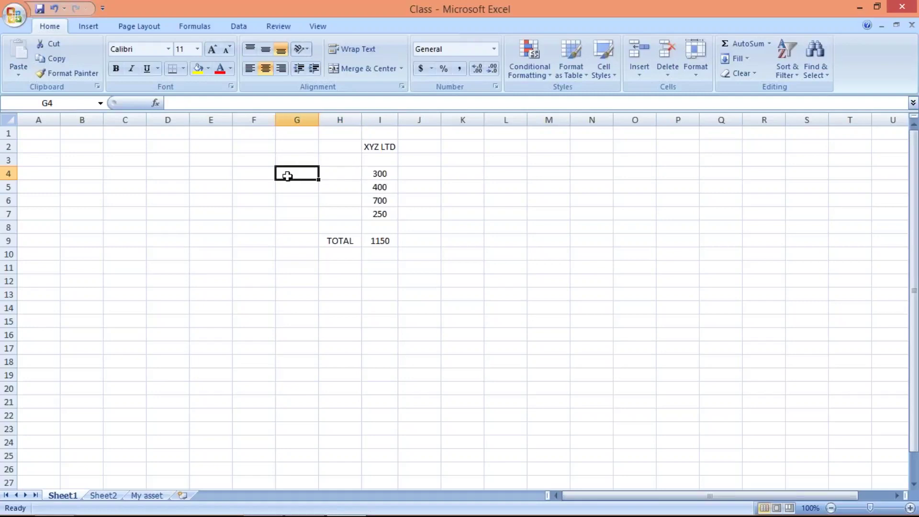
{"action": "type", "text": "INV"}
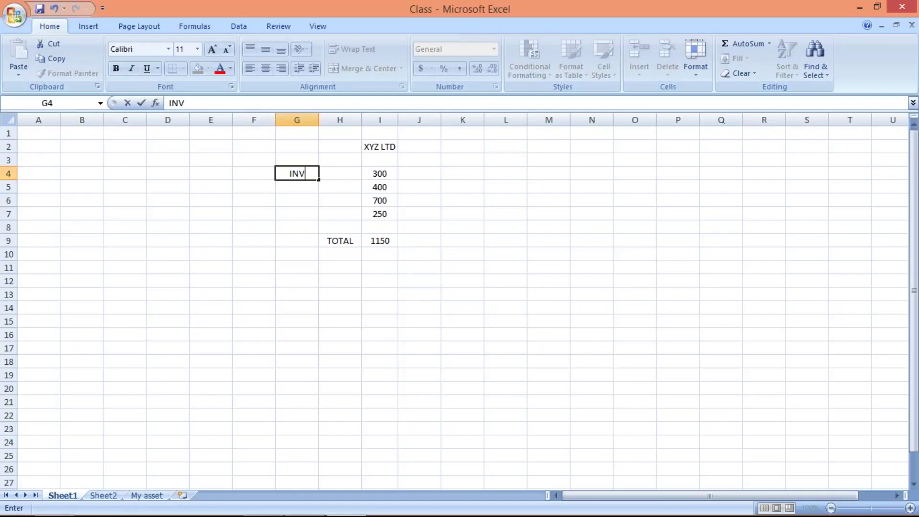
{"action": "key", "text": "Return"}
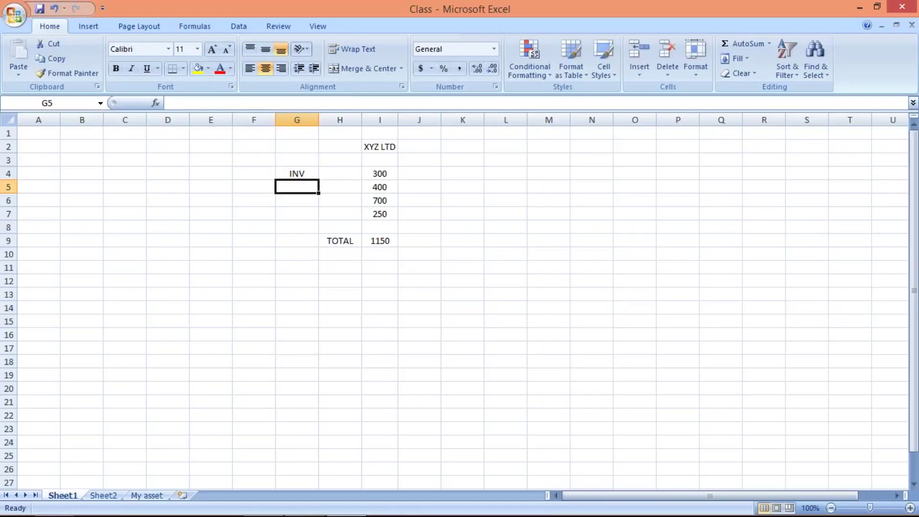
{"action": "type", "text": "INV"}
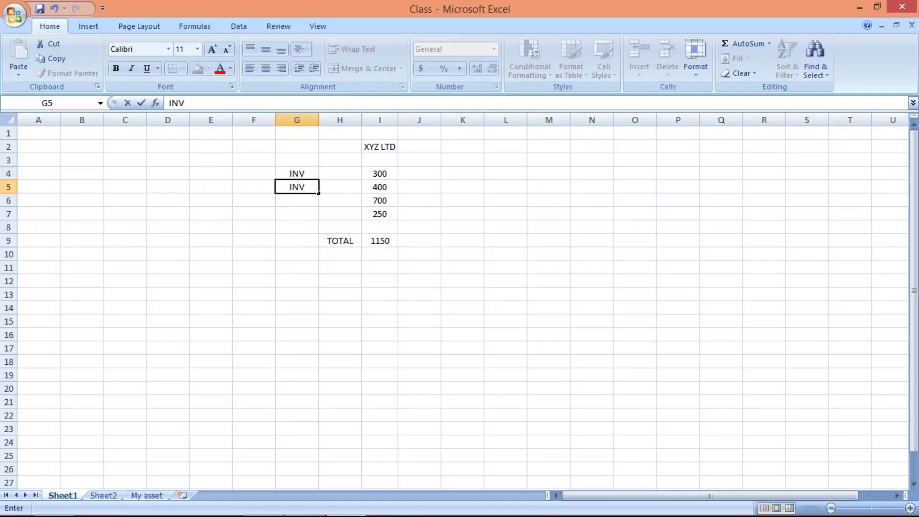
{"action": "key", "text": "Return"}
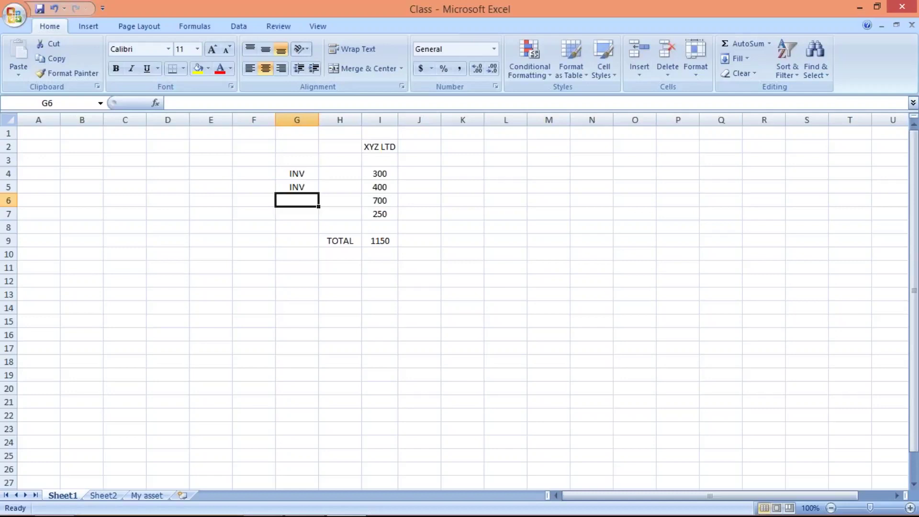
{"action": "type", "text": "INV"}
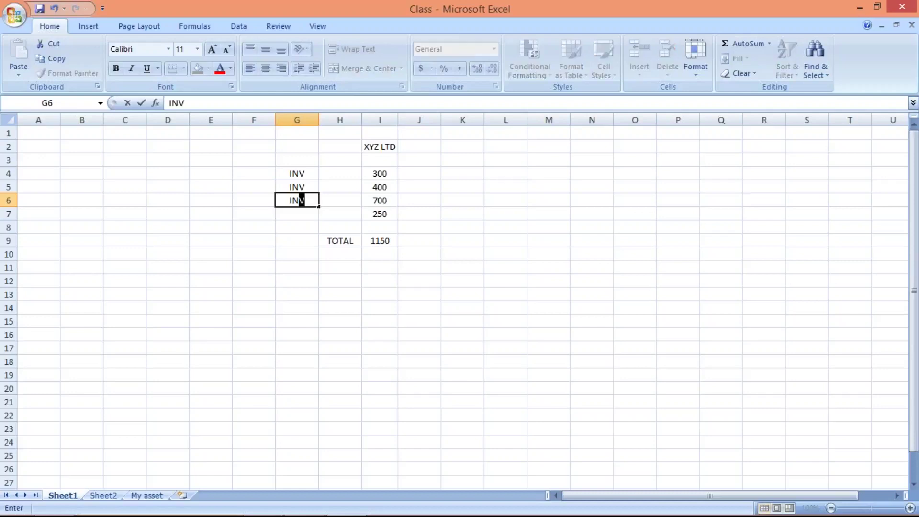
{"action": "key", "text": "Return"}
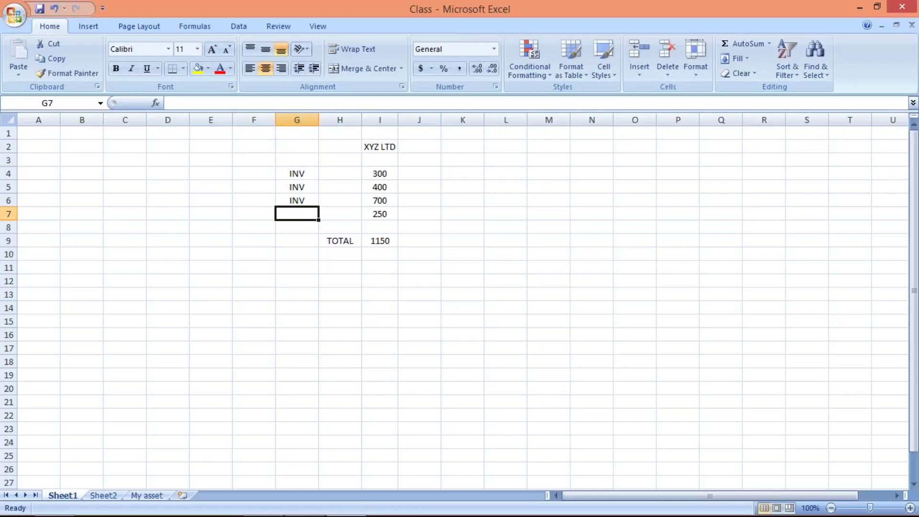
{"action": "type", "text": "CR"}
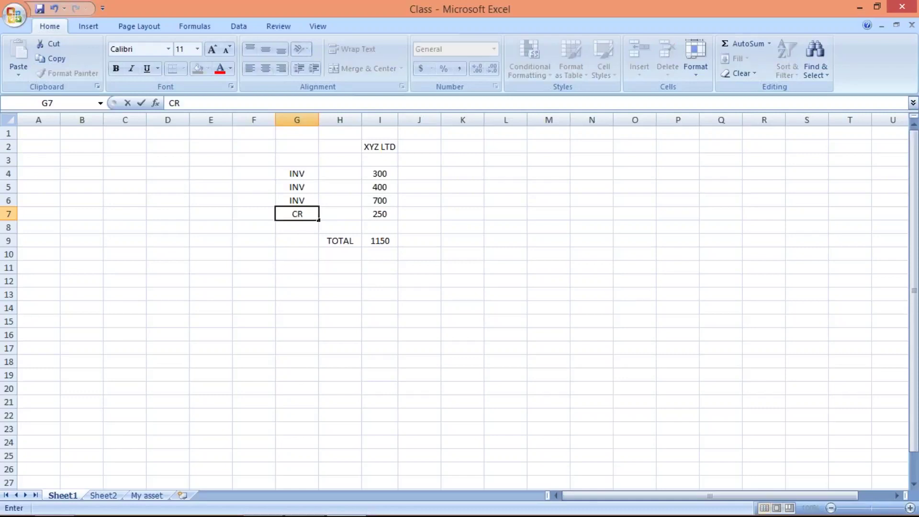
{"action": "type", "text": ". M"}
{"action": "key", "text": "Return"}
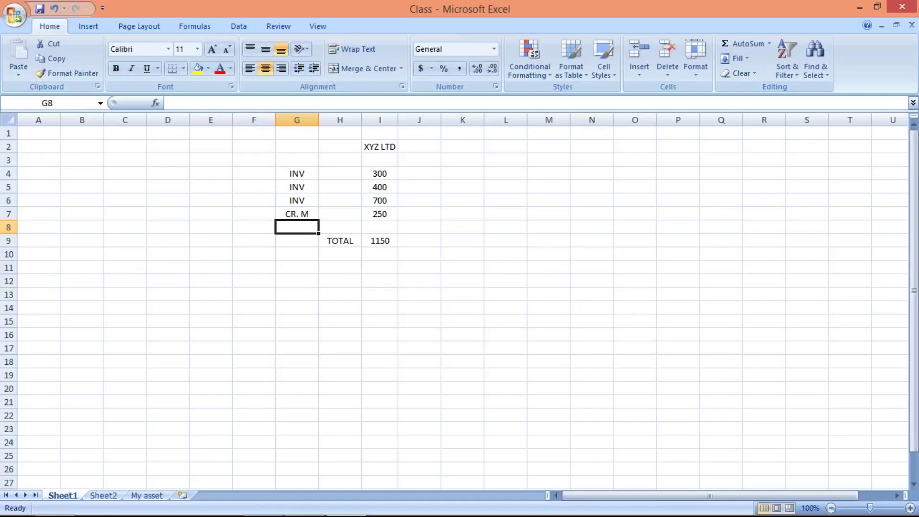
Step: Go through the amounts in I4 through I7 one by one and their type labels in column G
{"action": "left_click", "coordinate": [377, 170]}
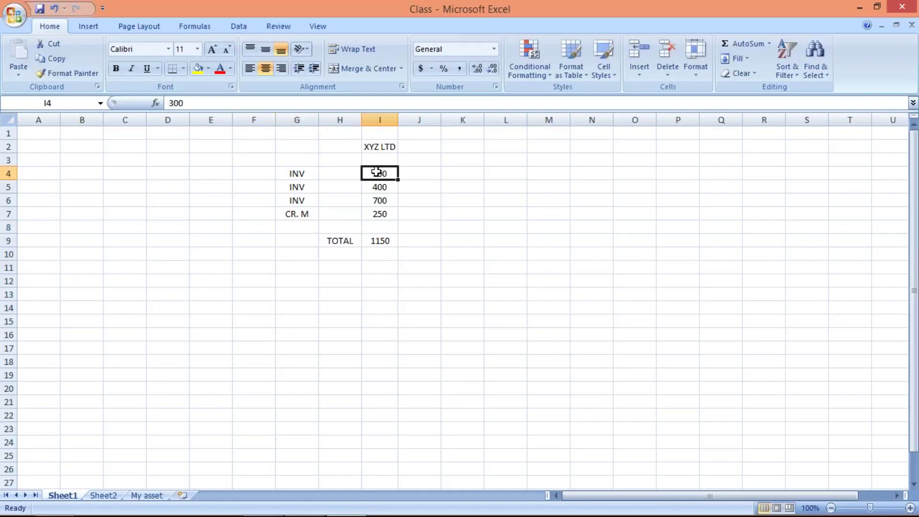
{"action": "left_click", "coordinate": [377, 186]}
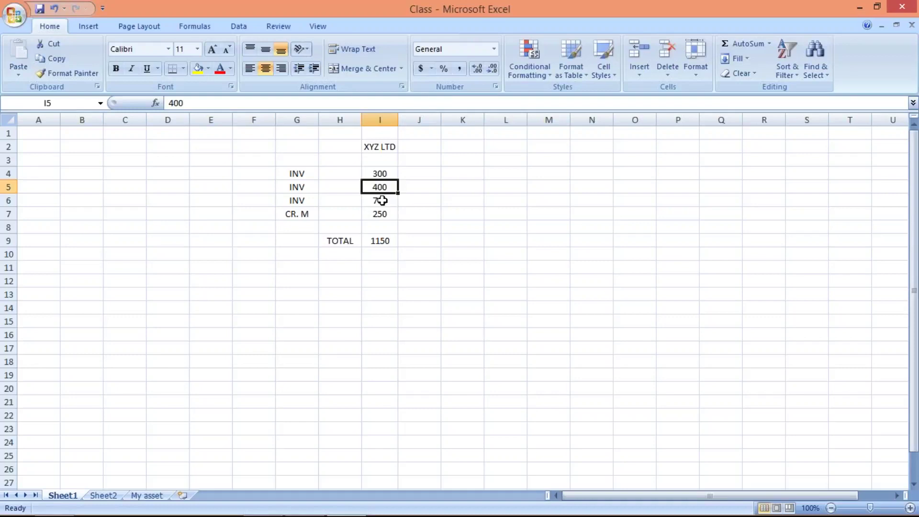
{"action": "left_click", "coordinate": [380, 204]}
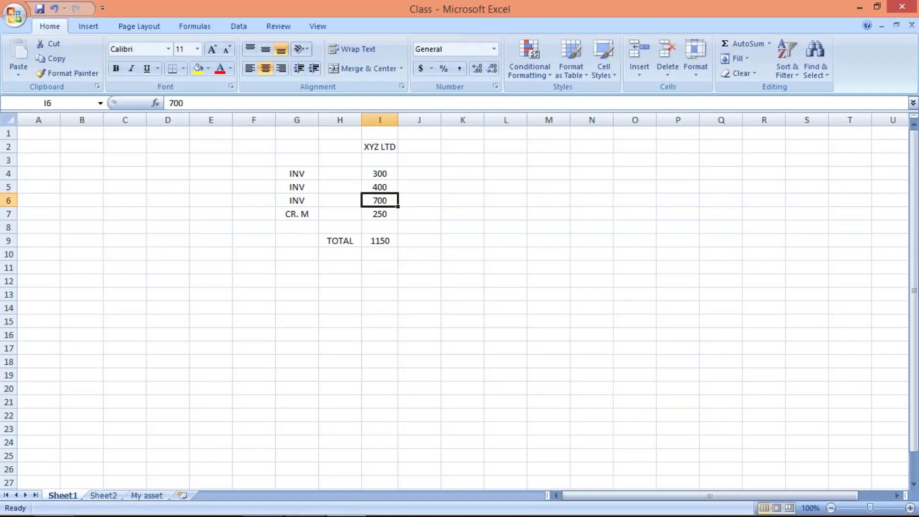
{"action": "left_click", "coordinate": [407, 218]}
{"action": "left_click", "coordinate": [379, 215]}
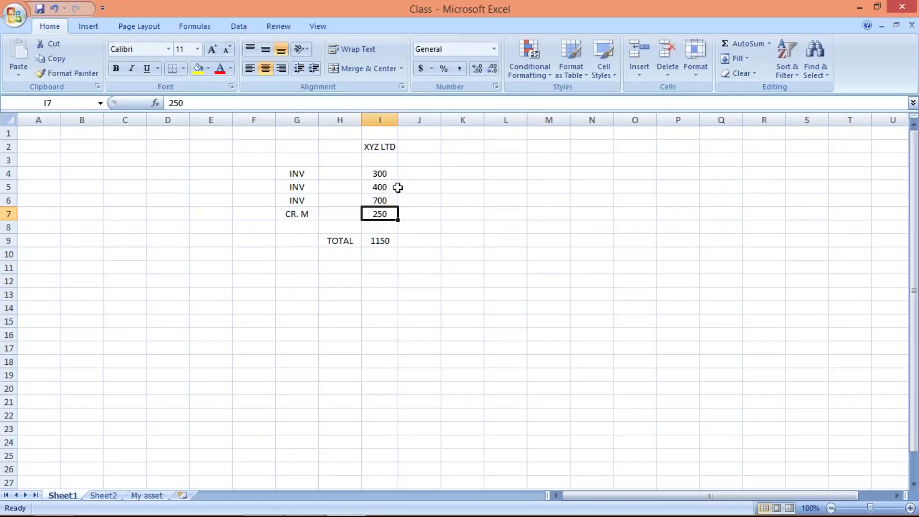
{"action": "left_click_drag", "start_coordinate": [305, 173], "coordinate": [302, 217]}
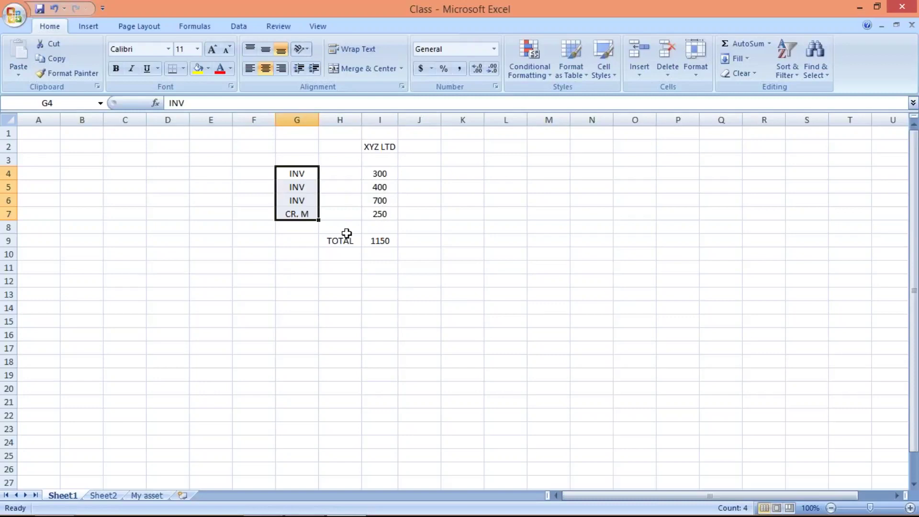
{"action": "left_click", "coordinate": [286, 200]}
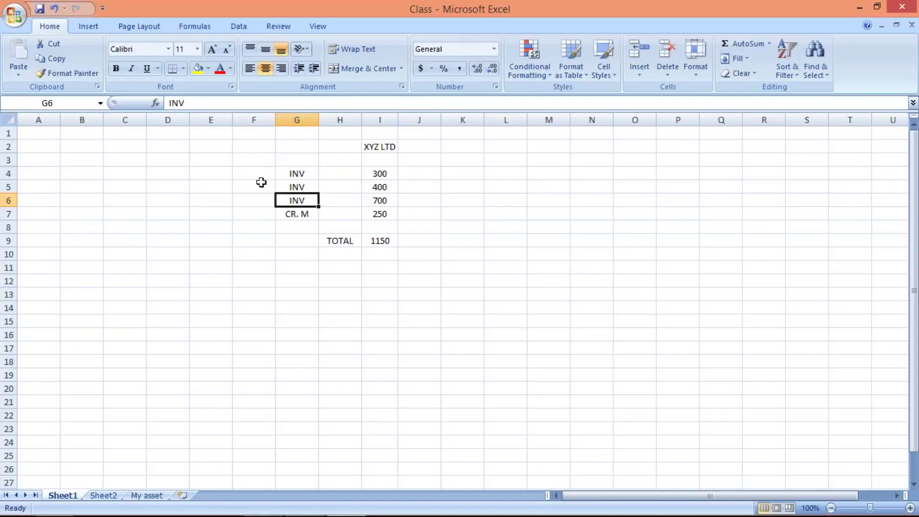
Step: Replace the type label in cell G4 with "ADV. P"
{"action": "left_click", "coordinate": [296, 173]}
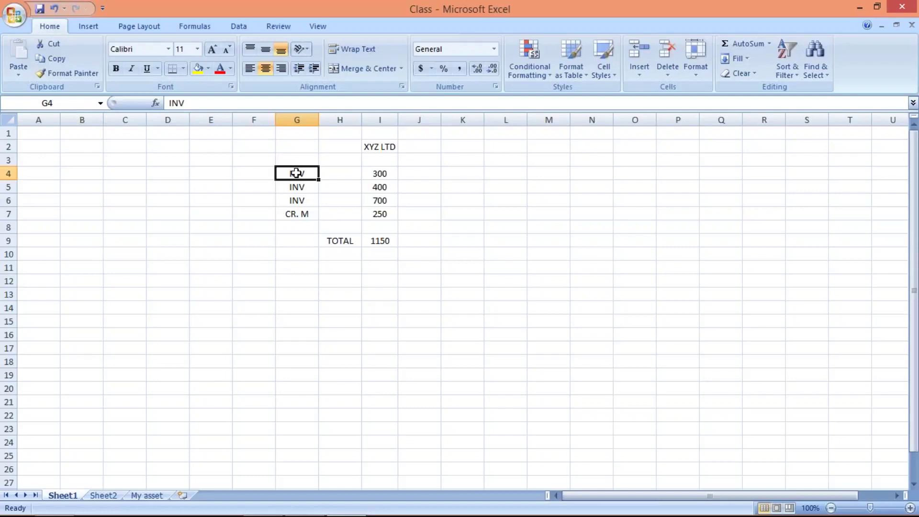
{"action": "type", "text": "AD"}
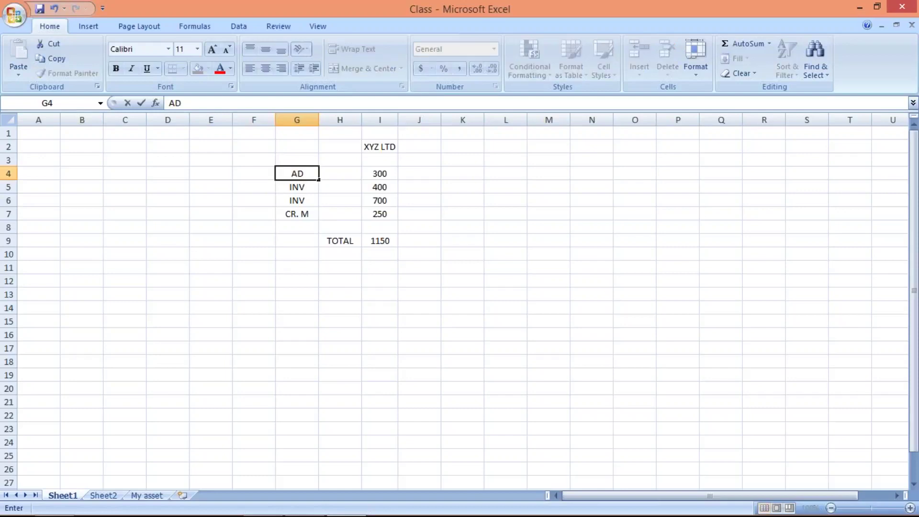
{"action": "type", "text": "V. P"}
{"action": "key", "text": "Return"}
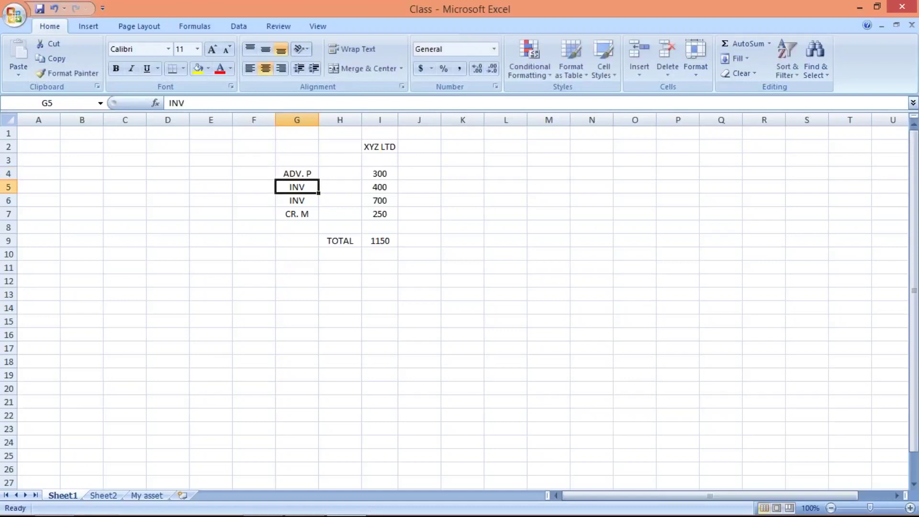
Step: Set the total in cell I9 to 850 to account for the advance payment
{"action": "left_click", "coordinate": [381, 174]}
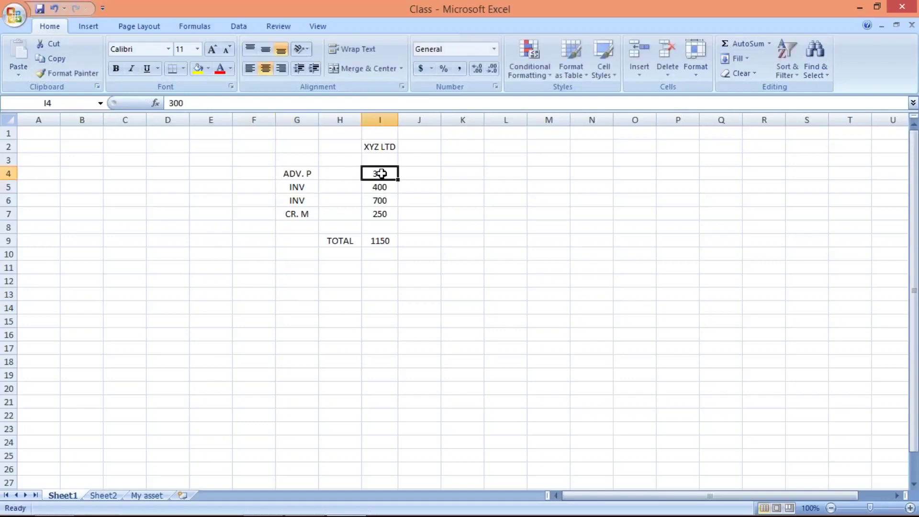
{"action": "left_click", "coordinate": [384, 240]}
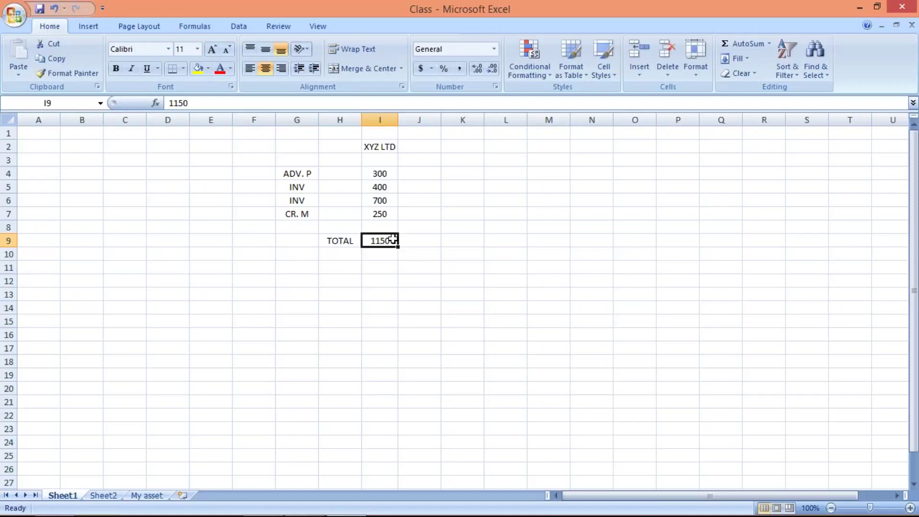
{"action": "type", "text": "850"}
{"action": "key", "text": "Return"}
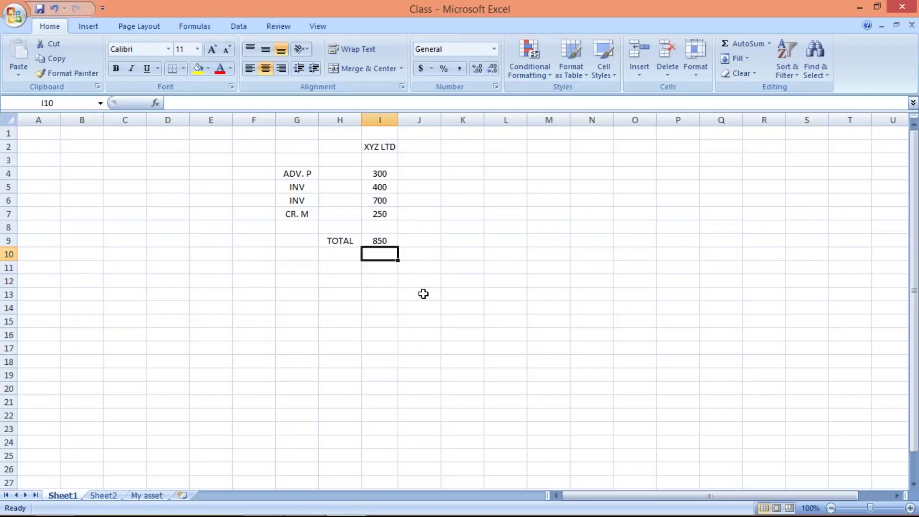
Step: Examine the type labels in G4 through G7 against the matching amounts in I4 through I7
{"action": "left_click_drag", "start_coordinate": [293, 174], "coordinate": [296, 211]}
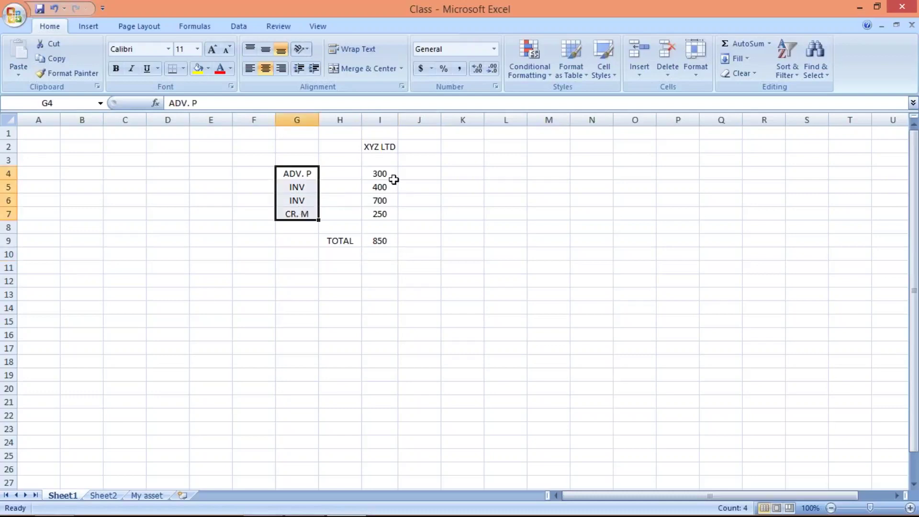
{"action": "left_click", "coordinate": [379, 173]}
{"action": "left_click", "coordinate": [379, 187]}
{"action": "left_click", "coordinate": [381, 201]}
{"action": "left_click", "coordinate": [379, 214]}
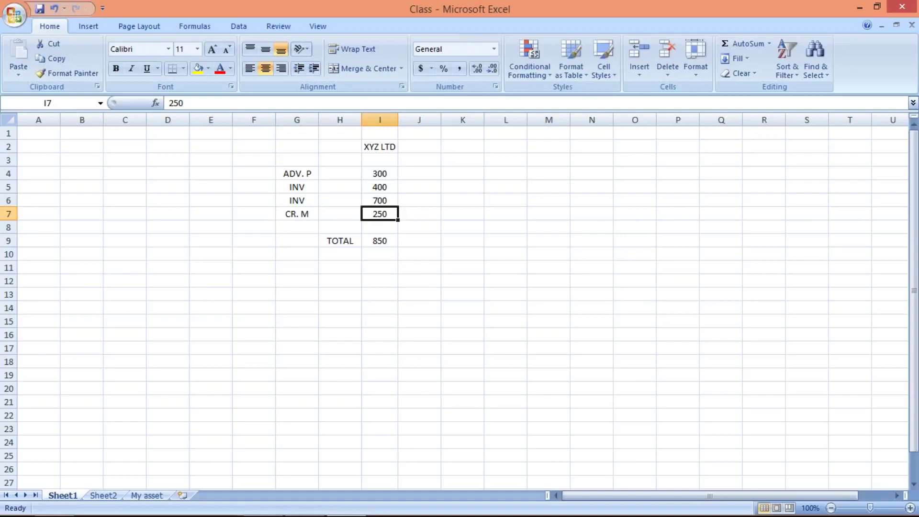
{"action": "left_click", "coordinate": [300, 172]}
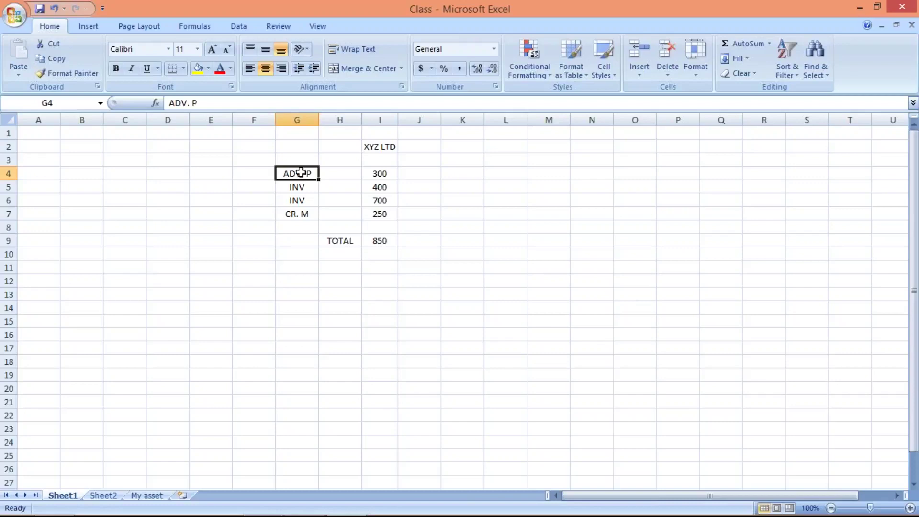
{"action": "left_click", "coordinate": [371, 174]}
{"action": "left_click", "coordinate": [377, 187]}
{"action": "left_click", "coordinate": [376, 214]}
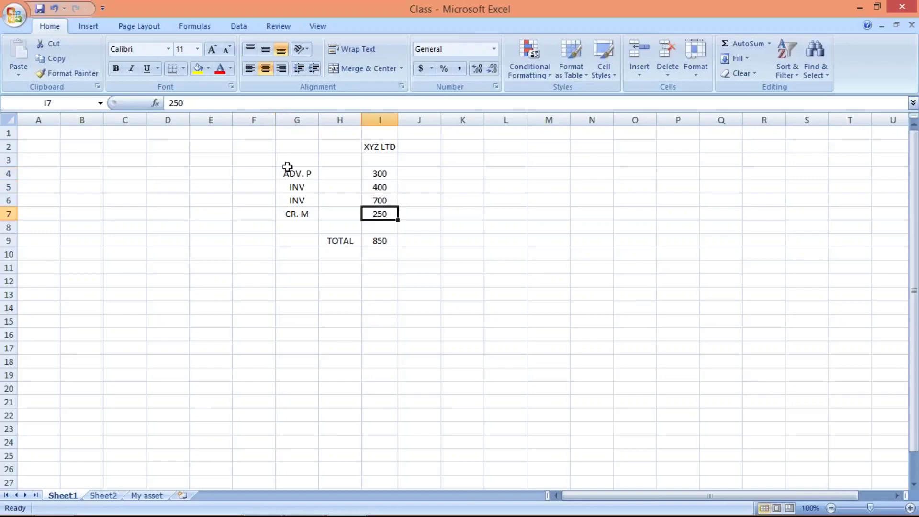
{"action": "left_click_drag", "start_coordinate": [287, 170], "coordinate": [291, 216]}
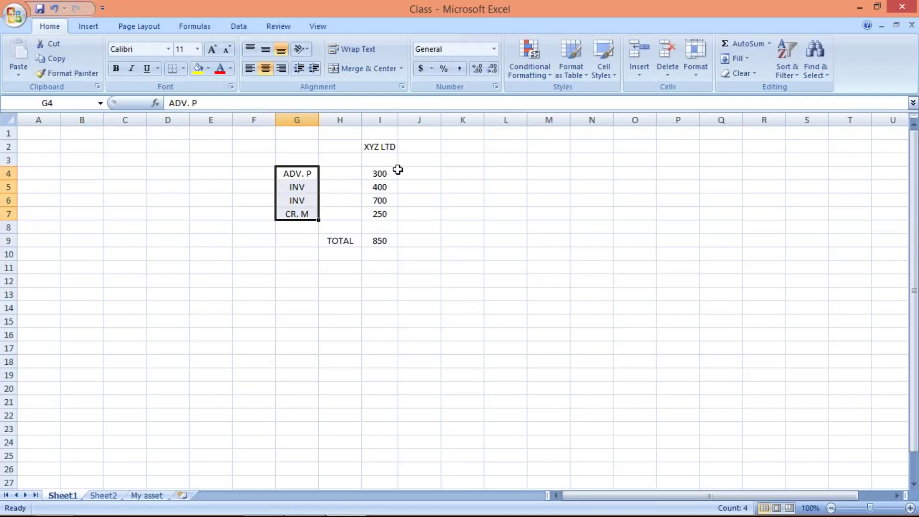
Step: Enter the document type codes in column H: "KZ" in H4, "KR" in H5 and H6, and "KG" in H7
{"action": "left_click", "coordinate": [333, 187]}
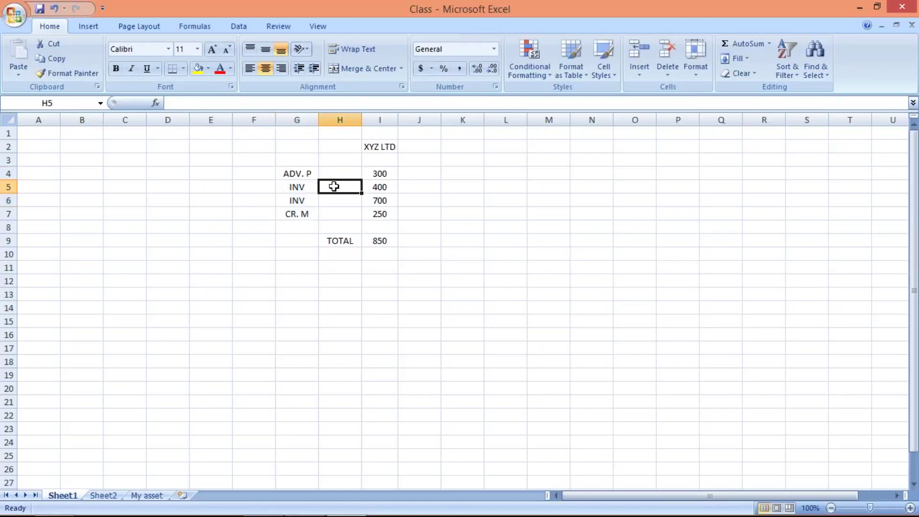
{"action": "type", "text": "KR"}
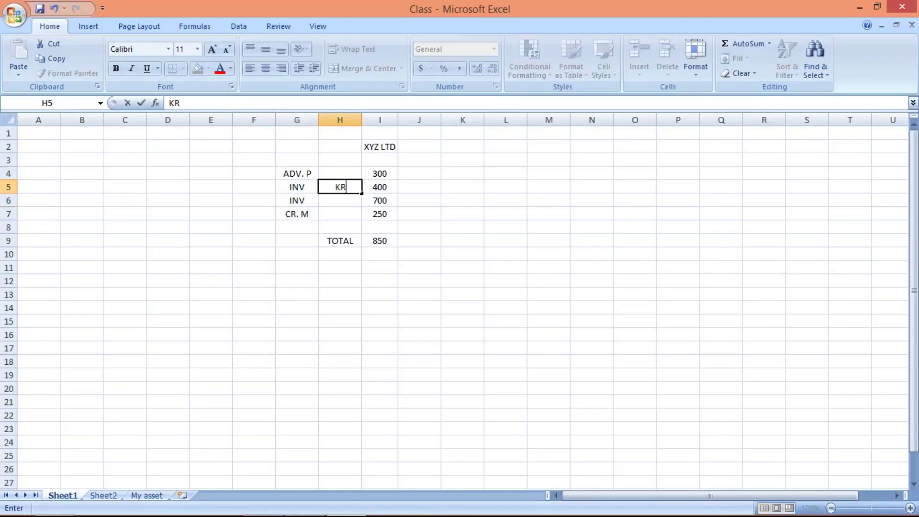
{"action": "key", "text": "Return"}
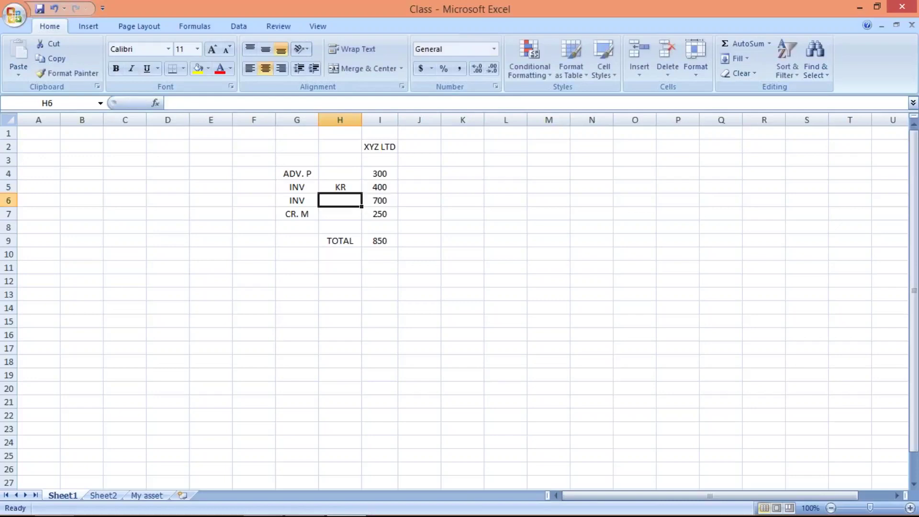
{"action": "type", "text": "KR"}
{"action": "key", "text": "Return"}
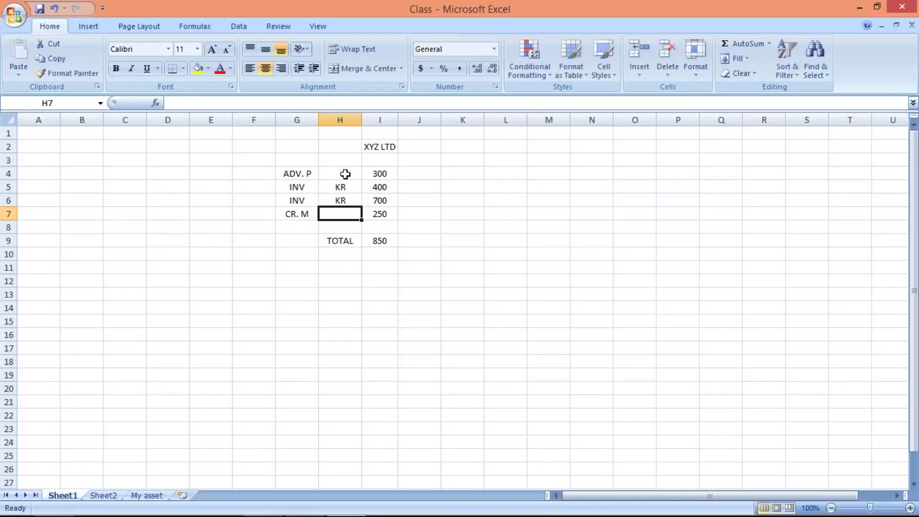
{"action": "left_click", "coordinate": [345, 172]}
{"action": "type", "text": "KR"}
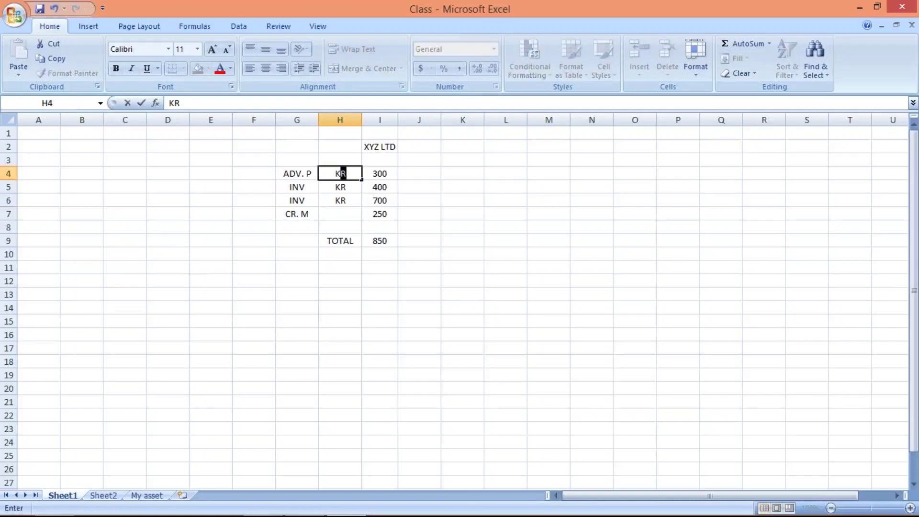
{"action": "key", "text": "Return"}
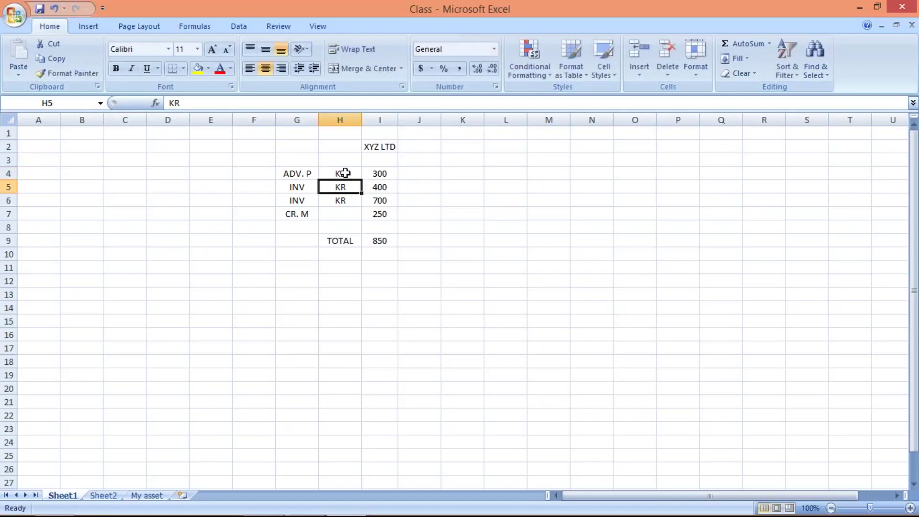
{"action": "left_click", "coordinate": [340, 212]}
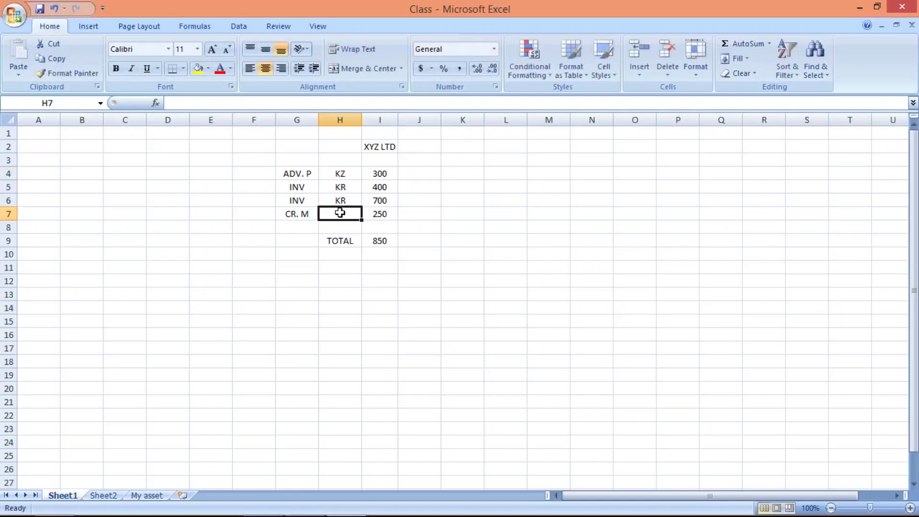
{"action": "type", "text": "KG"}
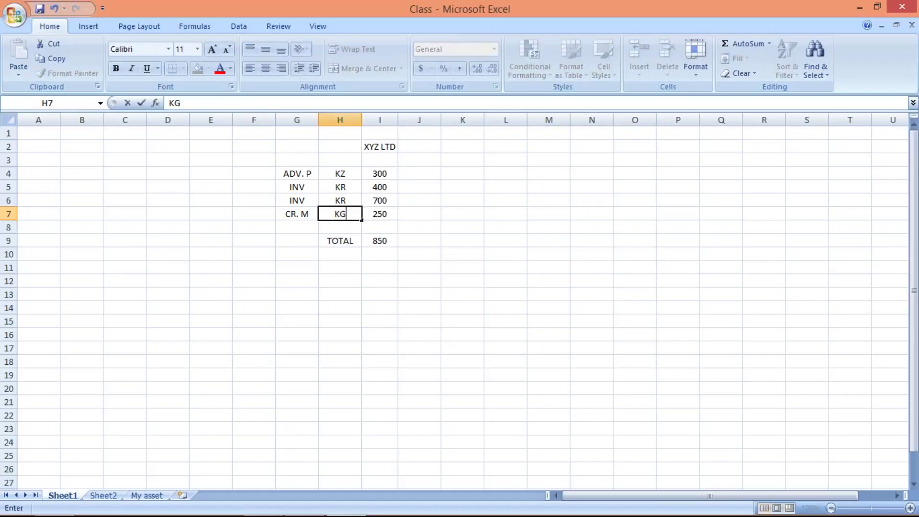
{"action": "key", "text": "Return"}
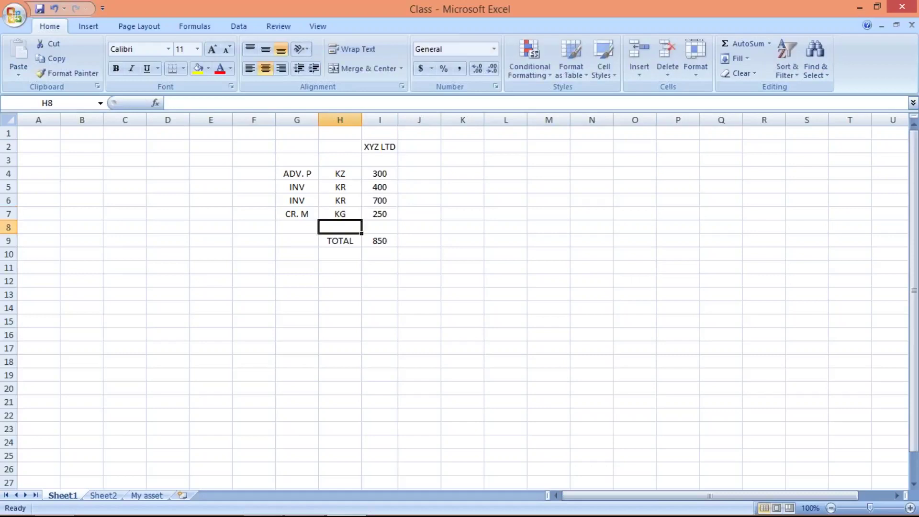
Step: Examine the document type codes in H4 through H7 against the type labels in column G
{"action": "left_click", "coordinate": [342, 176]}
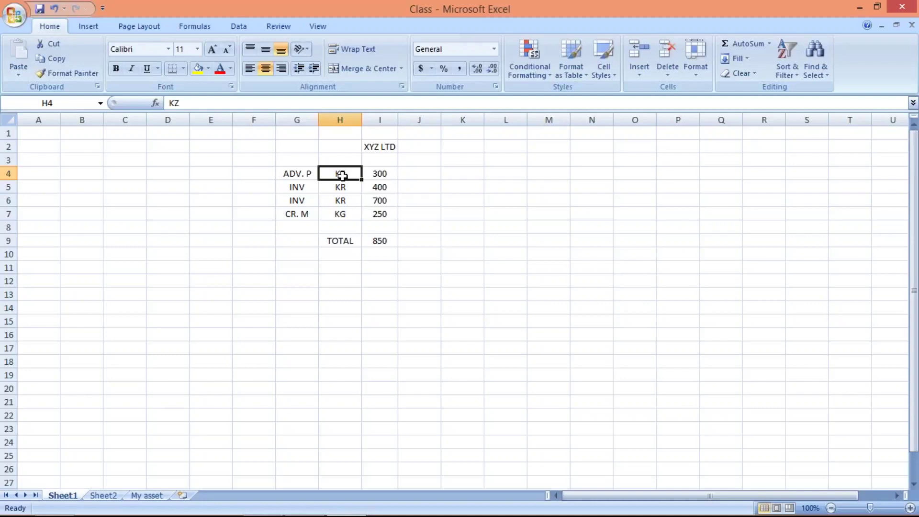
{"action": "left_click", "coordinate": [352, 205]}
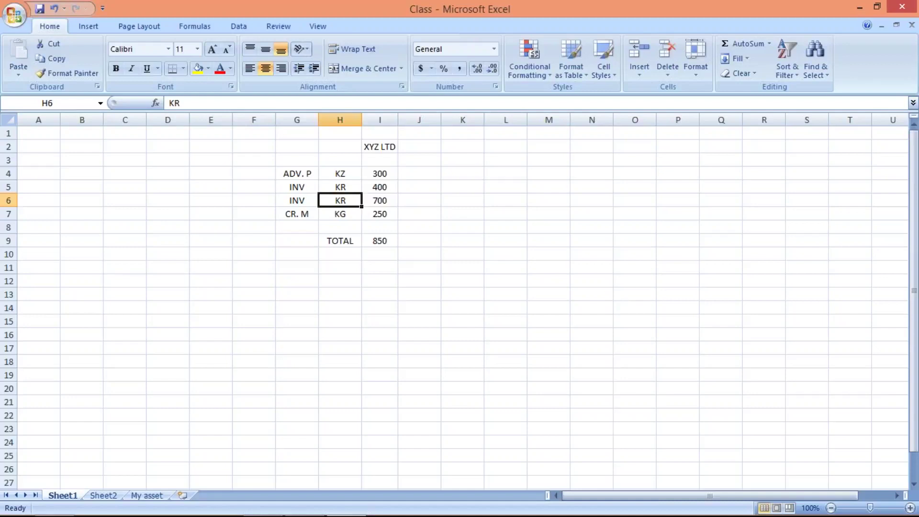
{"action": "left_click", "coordinate": [293, 160]}
{"action": "left_click_drag", "start_coordinate": [293, 160], "coordinate": [300, 224]}
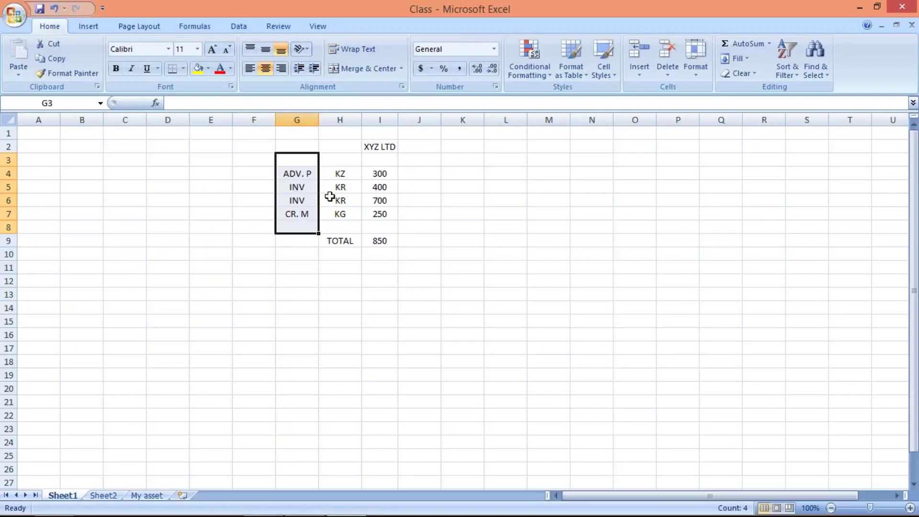
{"action": "left_click", "coordinate": [345, 171]}
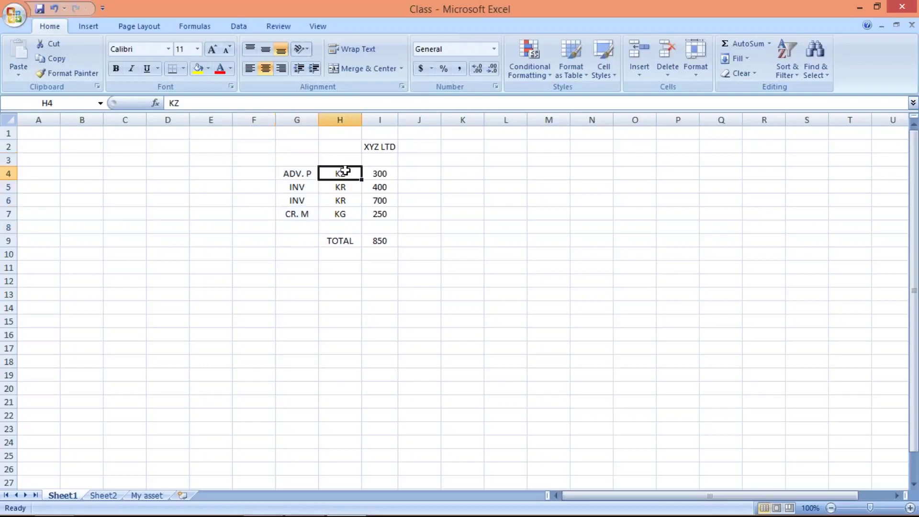
{"action": "left_click", "coordinate": [344, 185]}
{"action": "left_click", "coordinate": [344, 199]}
{"action": "left_click", "coordinate": [346, 215]}
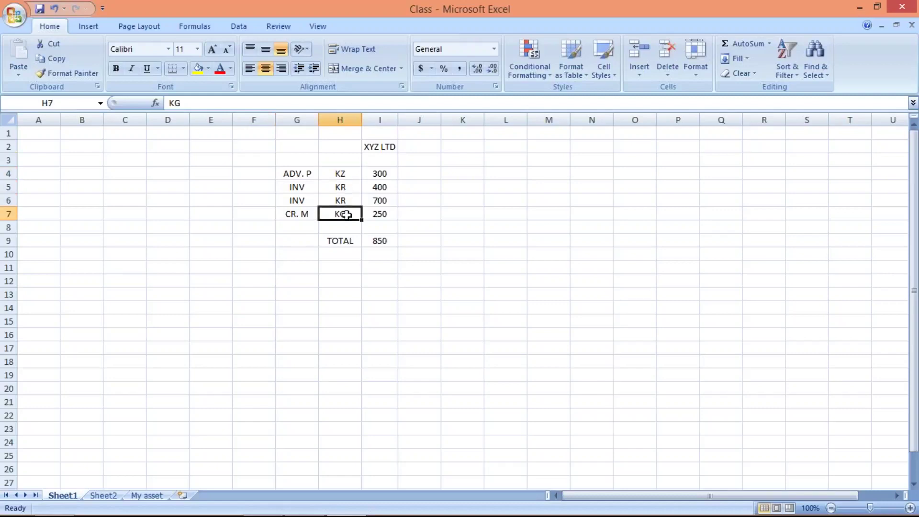
{"action": "left_click", "coordinate": [345, 171]}
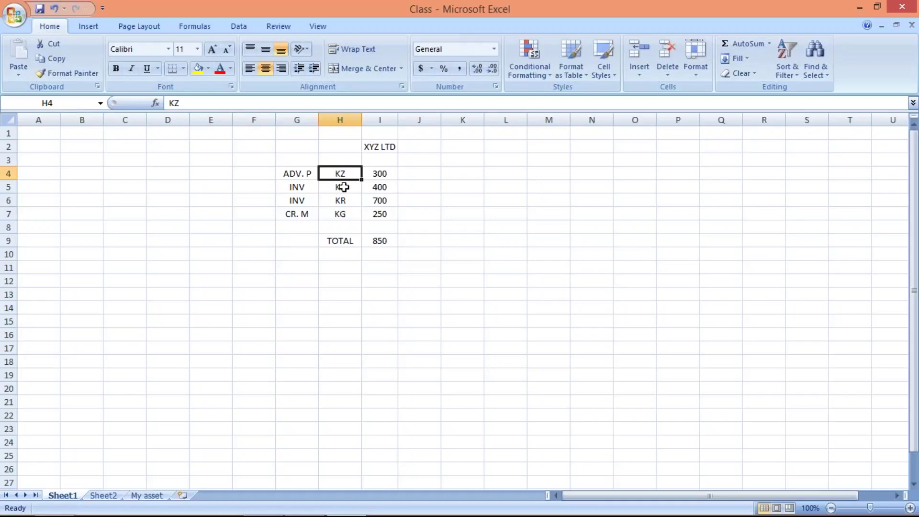
{"action": "left_click", "coordinate": [343, 186]}
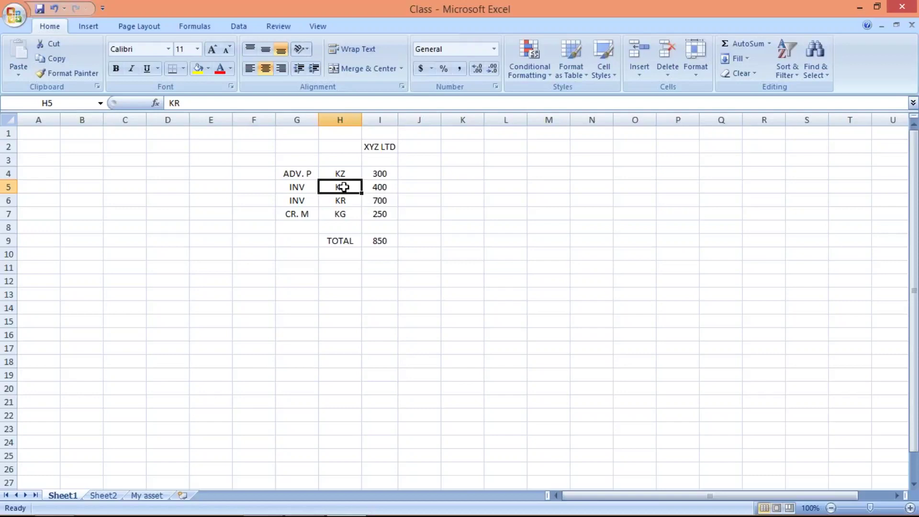
{"action": "left_click", "coordinate": [343, 199]}
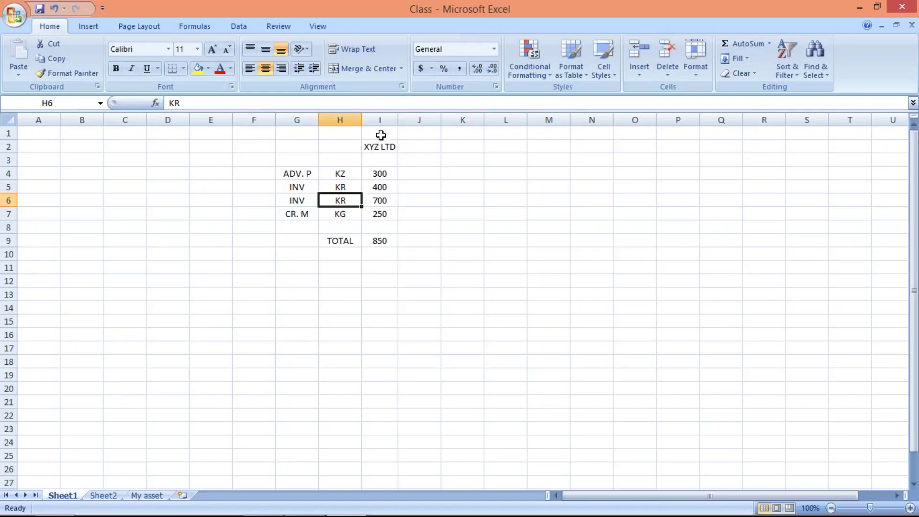
Step: Review each amount in I4 through I7 together with its document type code in column H
{"action": "left_click_drag", "start_coordinate": [379, 173], "coordinate": [381, 215]}
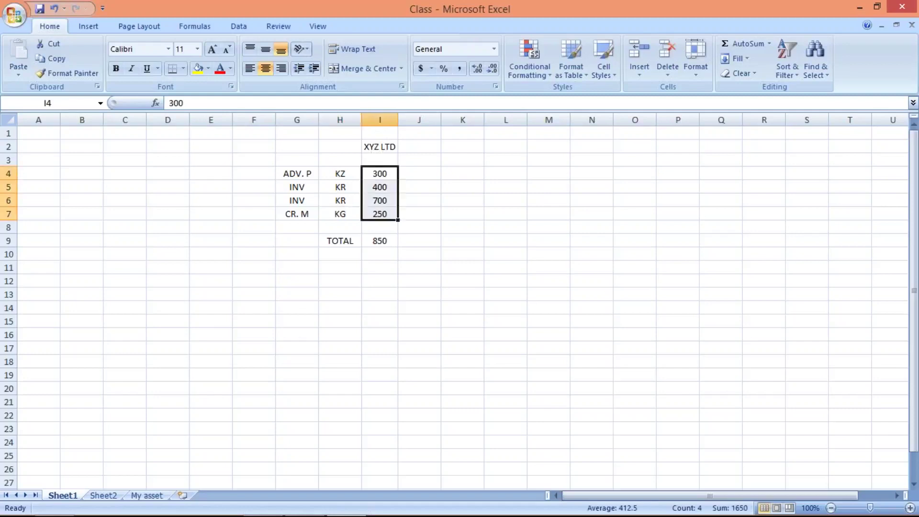
{"action": "left_click", "coordinate": [388, 173]}
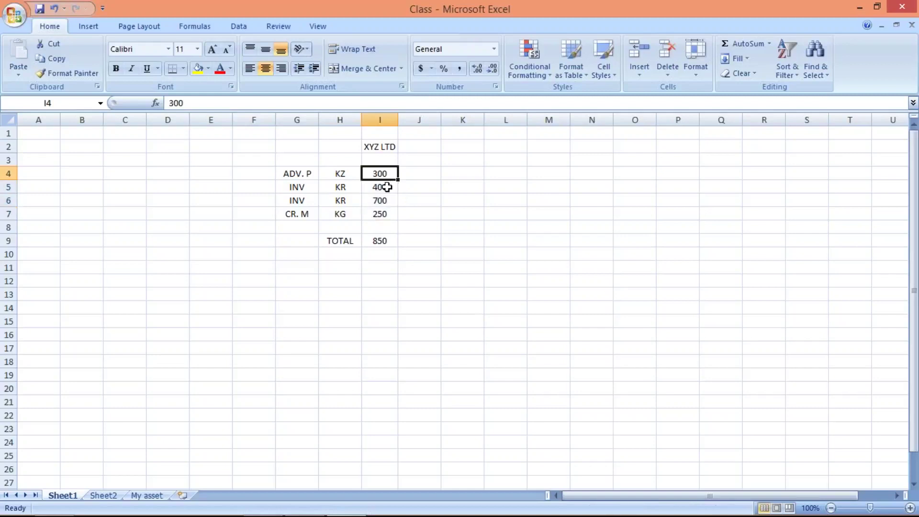
{"action": "left_click", "coordinate": [386, 186]}
{"action": "left_click", "coordinate": [392, 172]}
{"action": "left_click", "coordinate": [342, 174]}
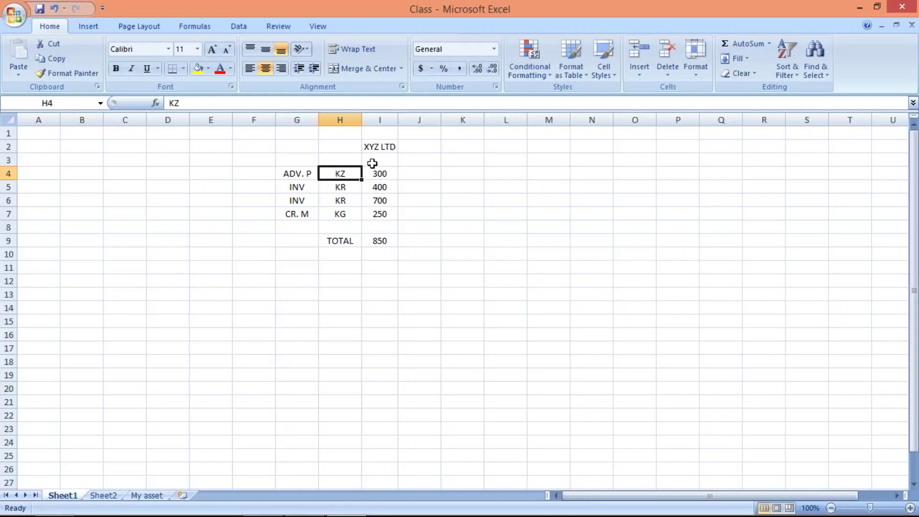
{"action": "left_click", "coordinate": [385, 174]}
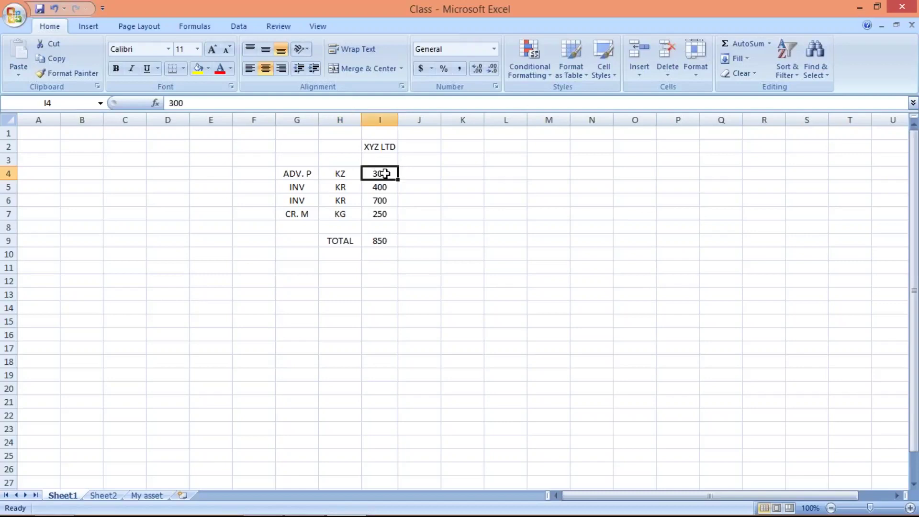
{"action": "left_click", "coordinate": [375, 186]}
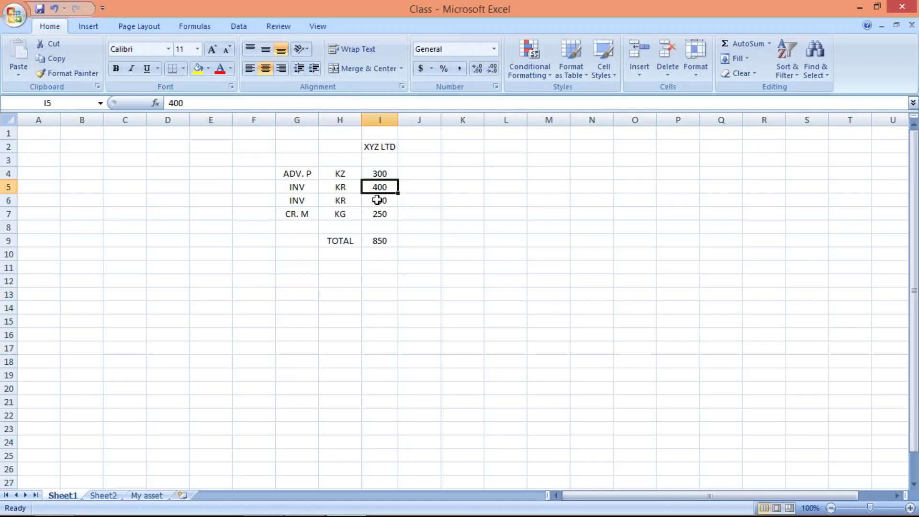
{"action": "left_click", "coordinate": [377, 200]}
{"action": "left_click", "coordinate": [379, 213]}
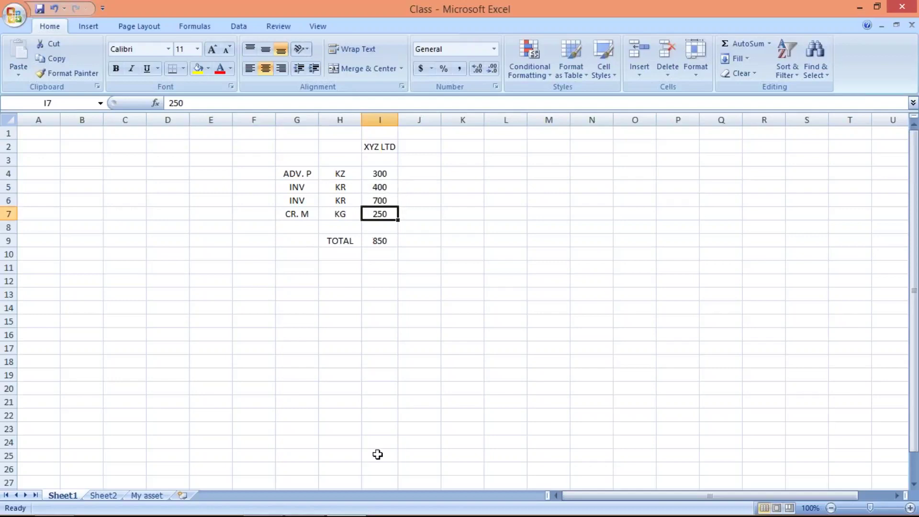
Step: Consult the Document Type slide in PowerPoint and open transaction OBA7 in SAP
{"action": "mouse_move", "coordinate": [282, 503]}
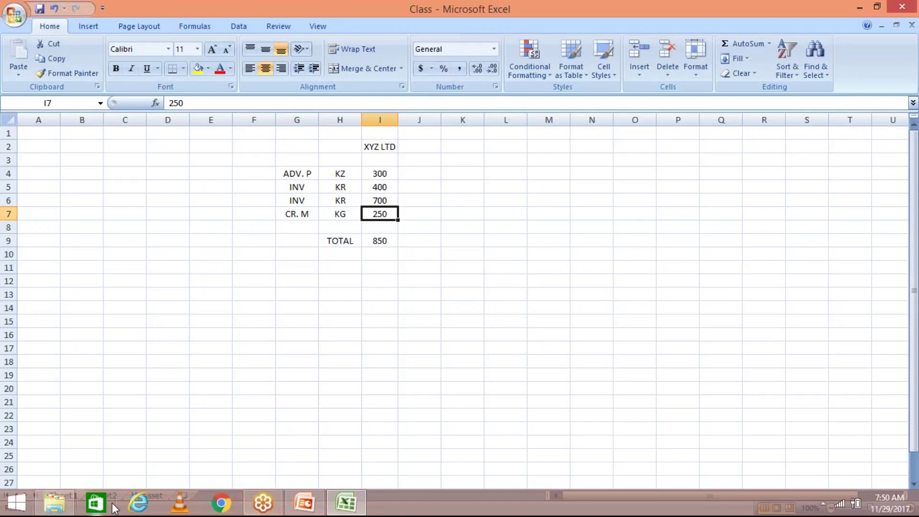
{"action": "left_click", "coordinate": [307, 506]}
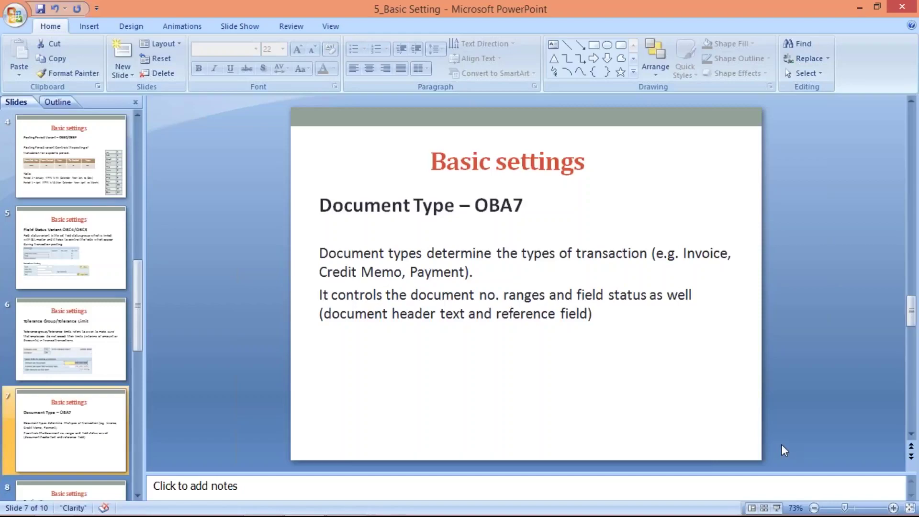
{"action": "key", "text": "alt+Tab"}
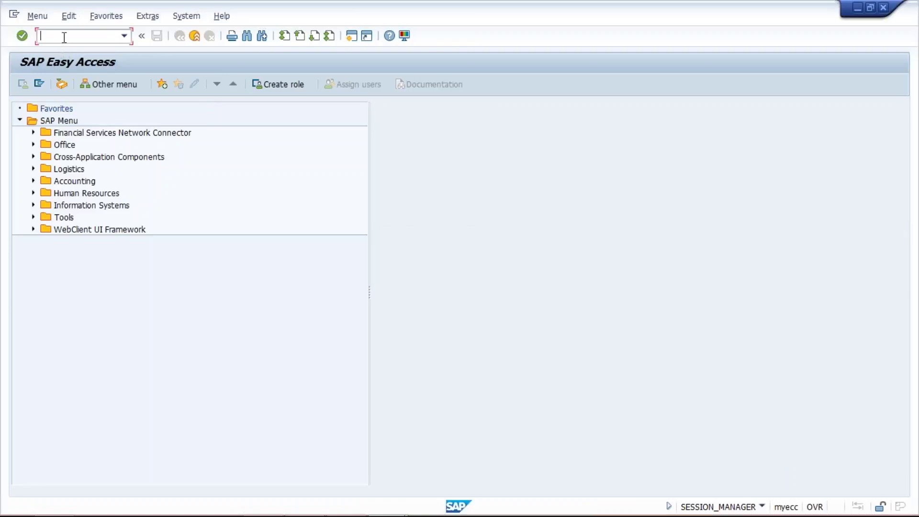
{"action": "type", "text": "OBA7"}
{"action": "key", "text": "Return"}
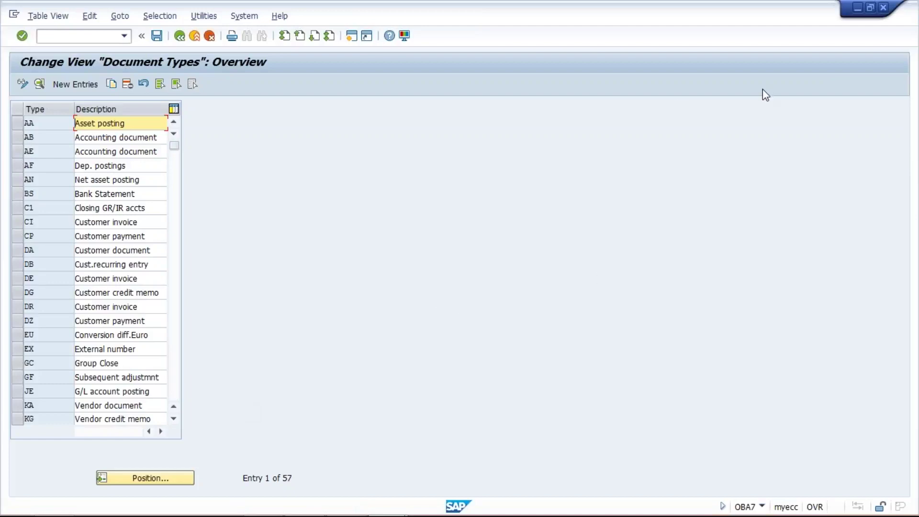
Step: Leave the document types overview for SAP Easy Access and reopen transaction OBA7
{"action": "left_click", "coordinate": [180, 35]}
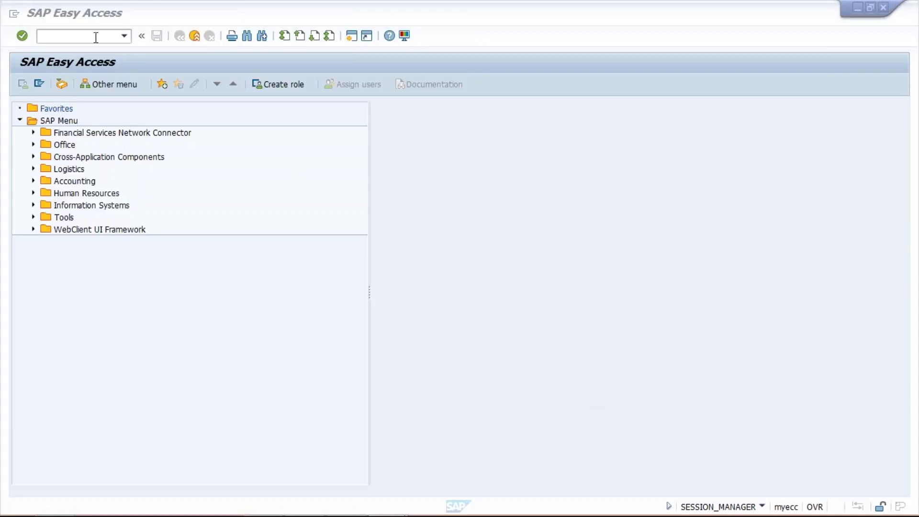
{"action": "left_click", "coordinate": [125, 37]}
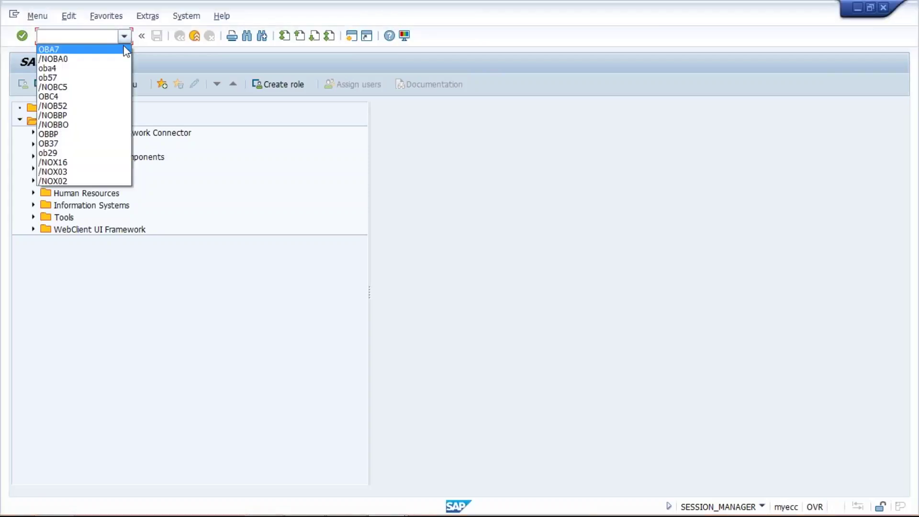
{"action": "left_click", "coordinate": [125, 50]}
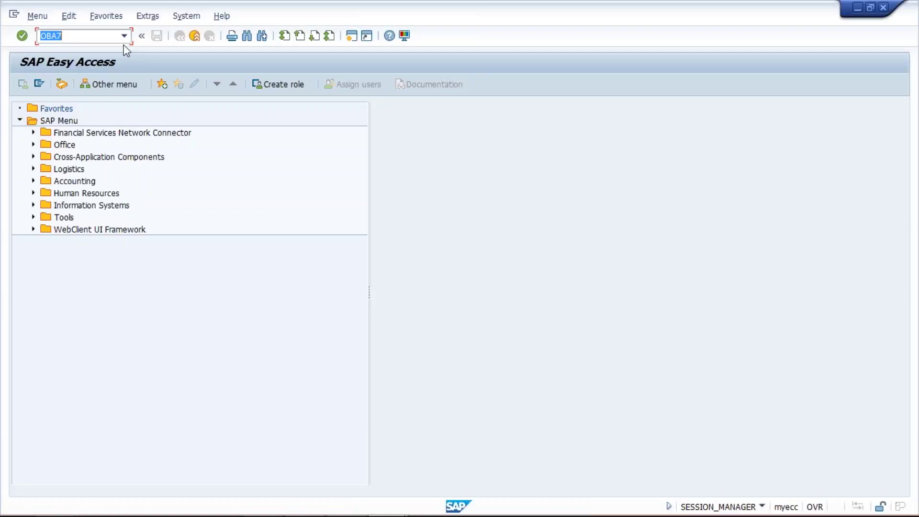
{"action": "key", "text": "Return"}
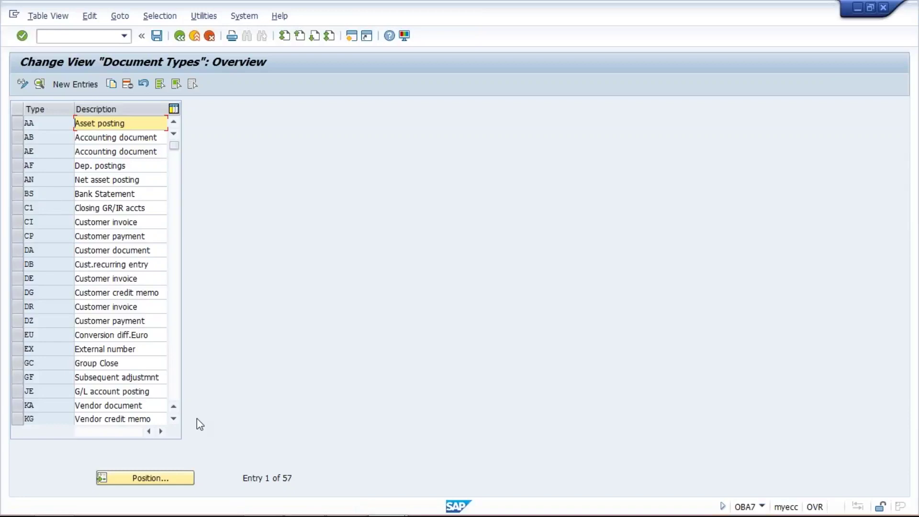
Step: Look through the document types list as far as the vendor types KG, KR and KZ
{"action": "left_click", "coordinate": [174, 419]}
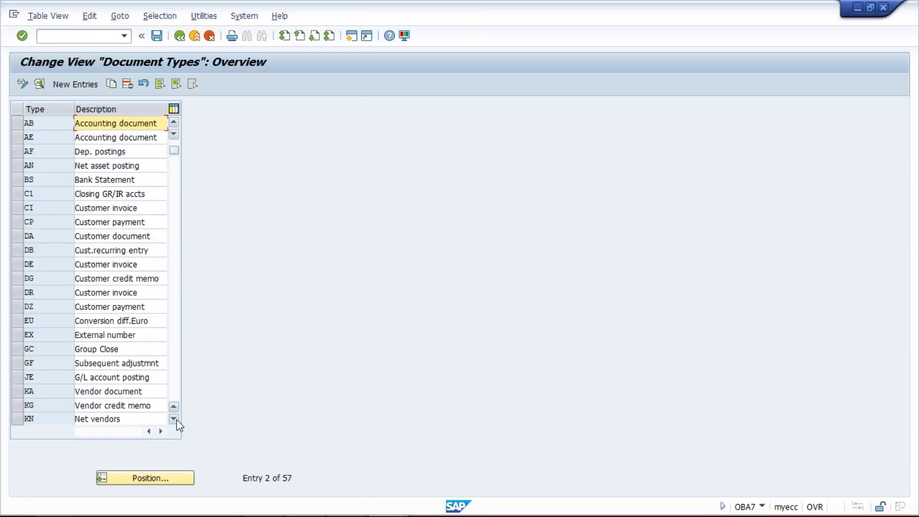
{"action": "left_click", "coordinate": [174, 419]}
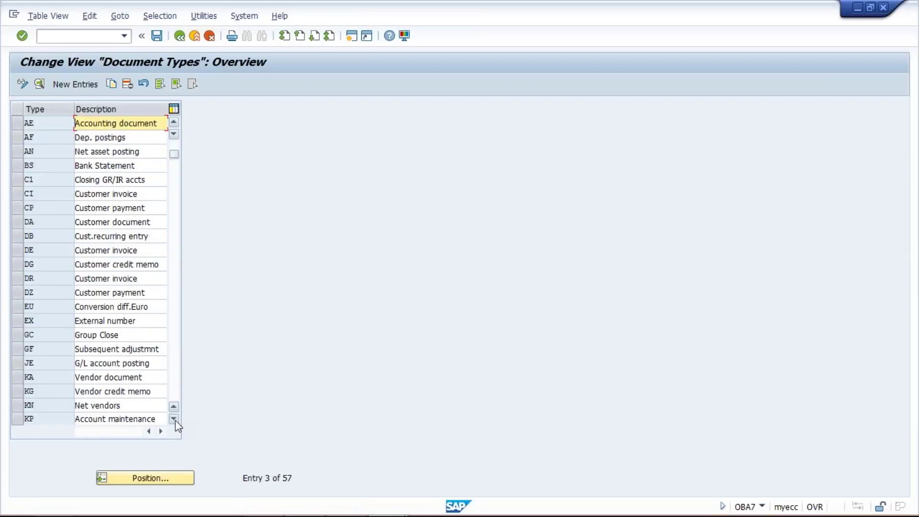
{"action": "left_click", "coordinate": [175, 420]}
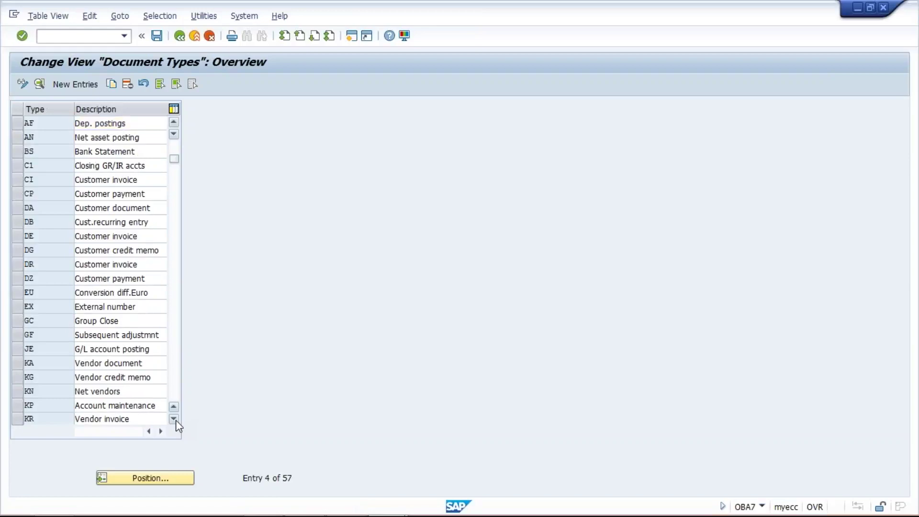
{"action": "left_click", "coordinate": [175, 420]}
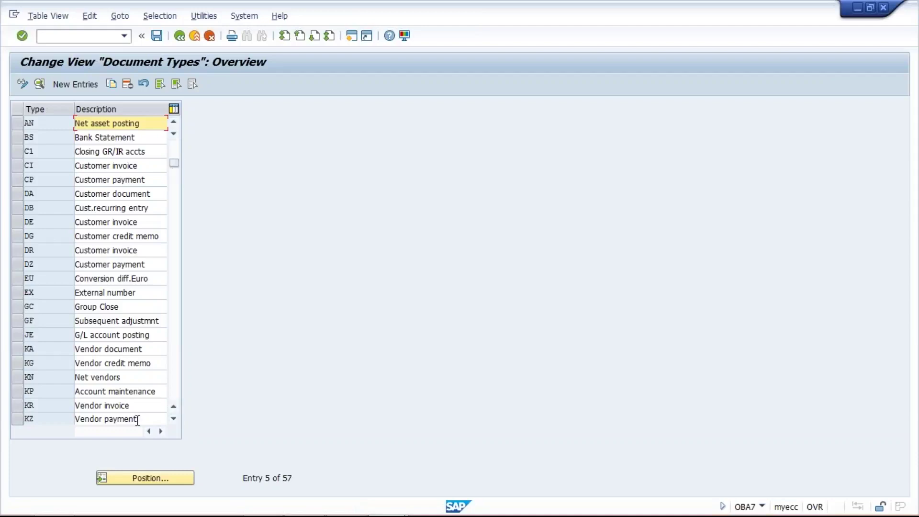
Step: Locate document type SA in the list, view its detailed settings and return to the overview
{"action": "left_click", "coordinate": [146, 479]}
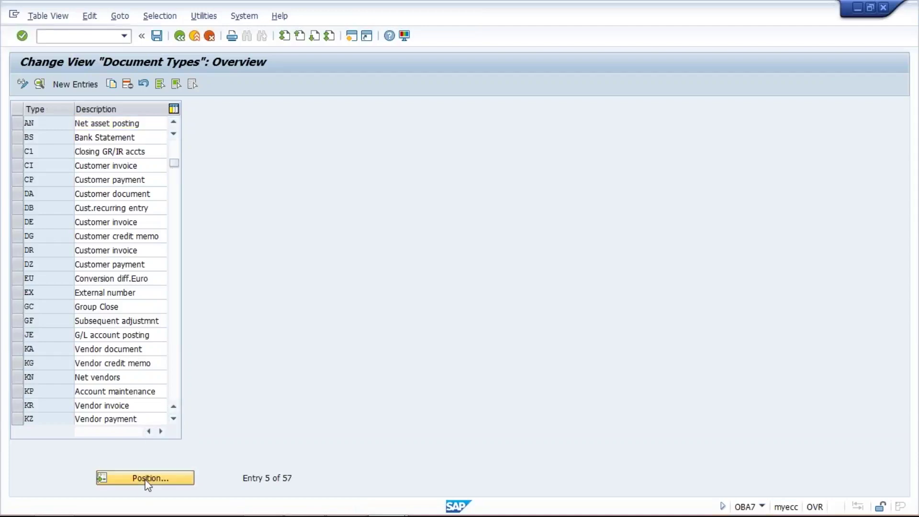
{"action": "type", "text": "SA"}
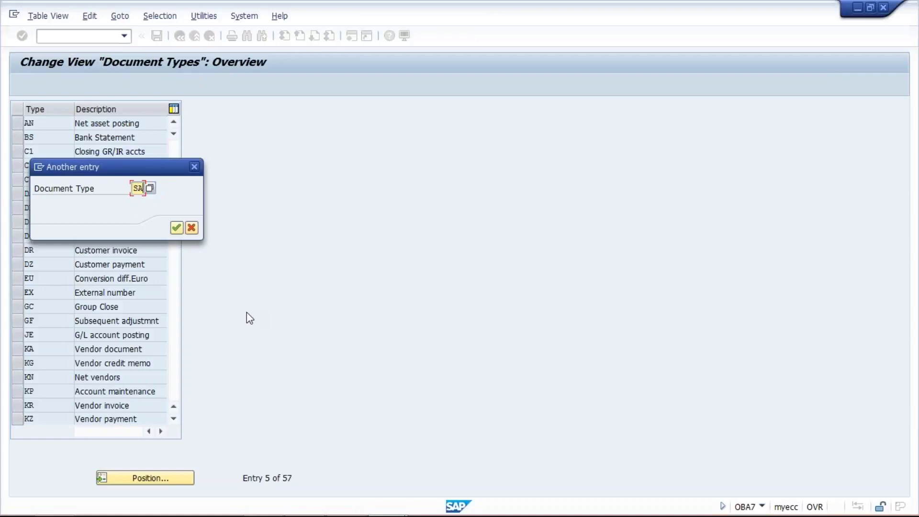
{"action": "key", "text": "Return"}
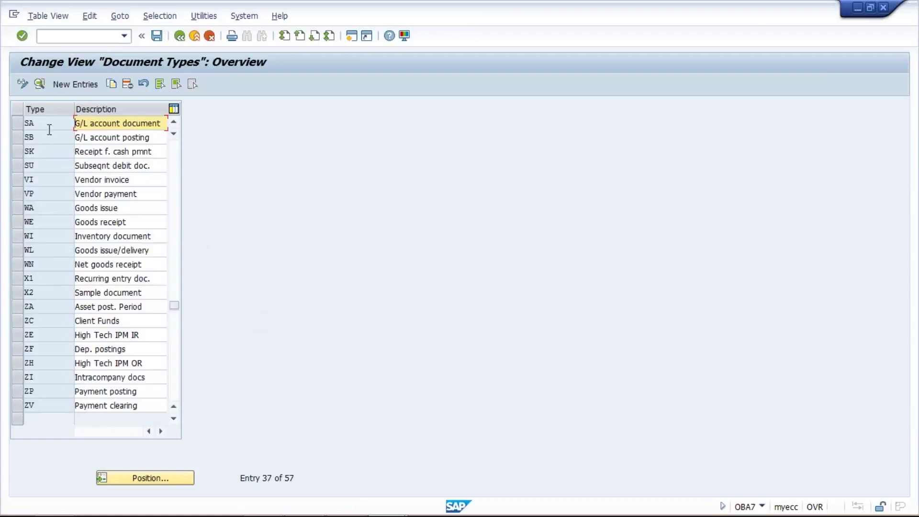
{"action": "double_click", "coordinate": [50, 127]}
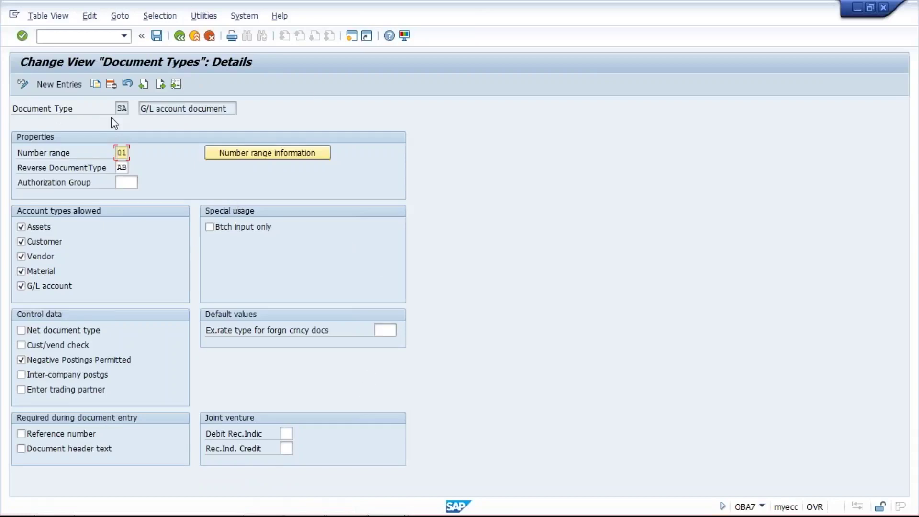
{"action": "left_click", "coordinate": [180, 36]}
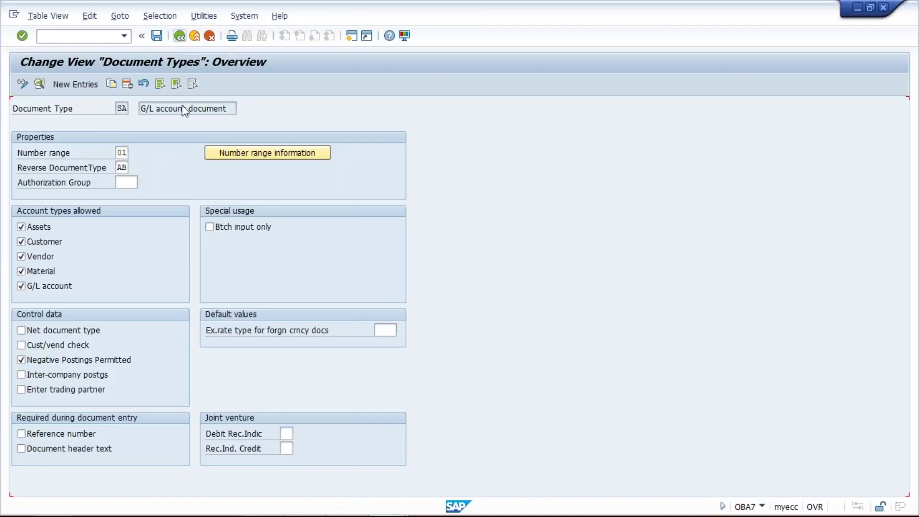
{"action": "left_click", "coordinate": [30, 123]}
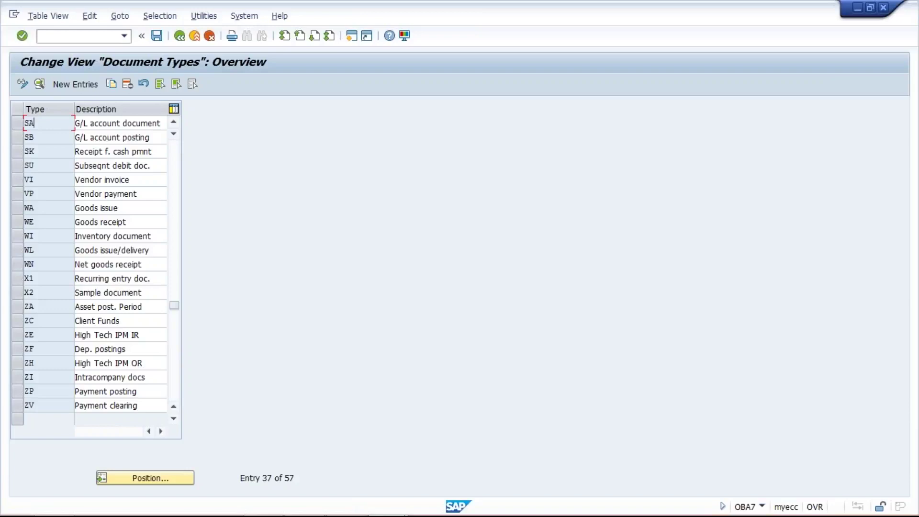
Step: Switch to PowerPoint and read what the Document Type slide says about number ranges and field status
{"action": "mouse_move", "coordinate": [306, 507]}
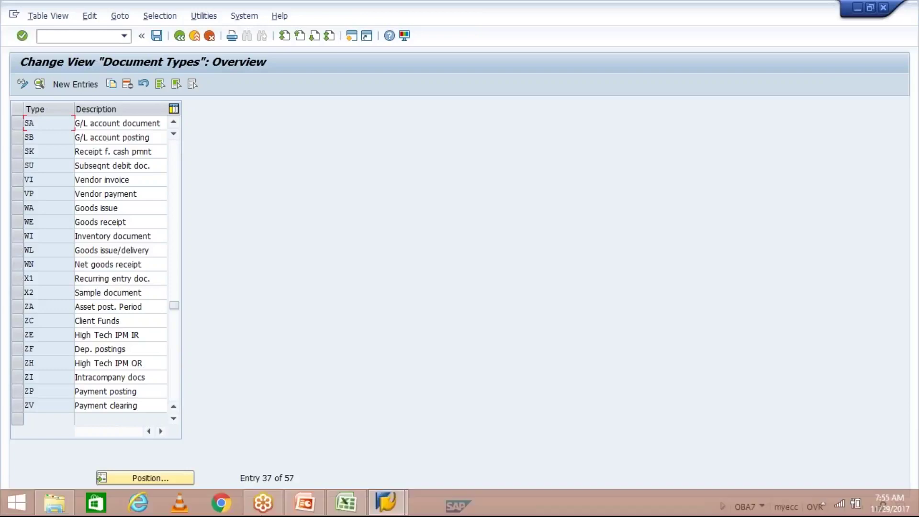
{"action": "left_click", "coordinate": [307, 506]}
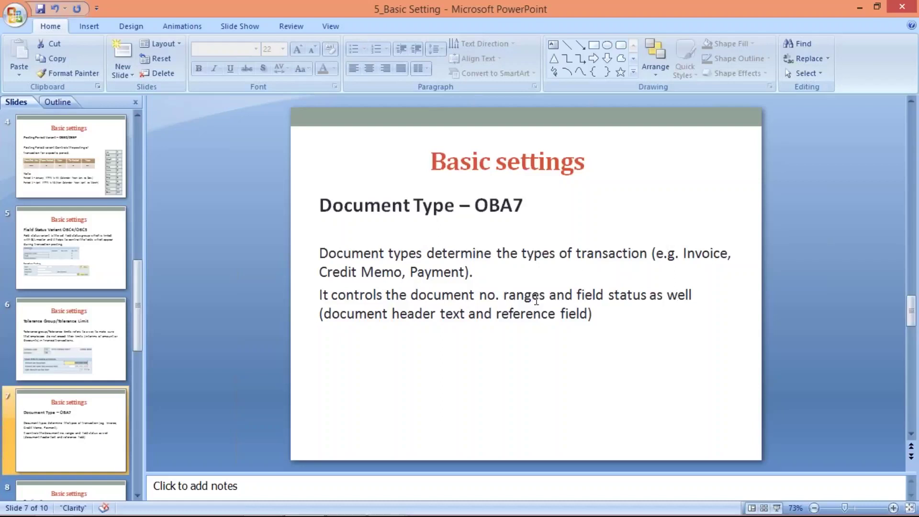
{"action": "mouse_move", "coordinate": [400, 510]}
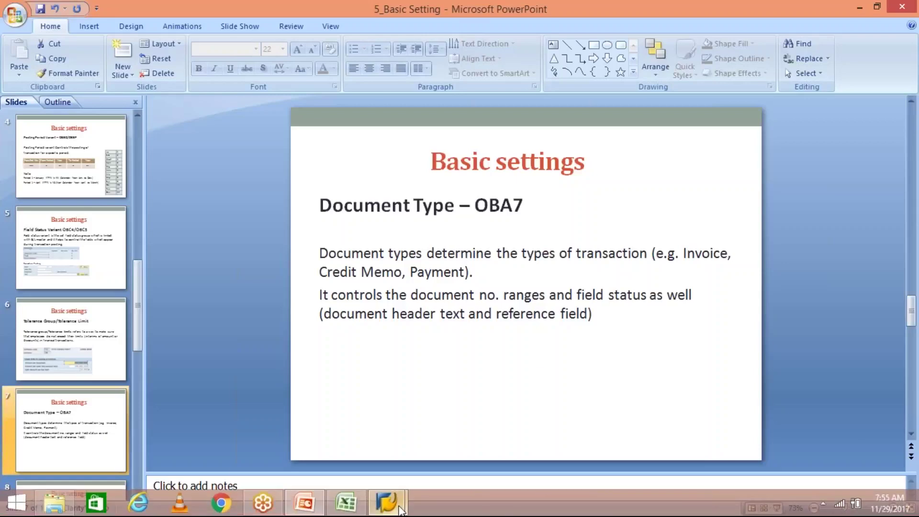
Step: Switch to SAP and examine the document type code and description in the detailed settings of type SA
{"action": "left_click", "coordinate": [419, 422]}
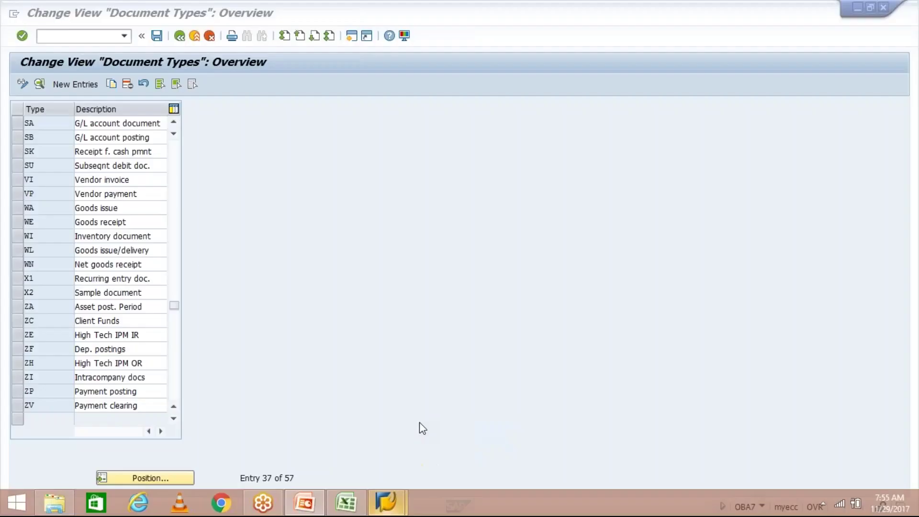
{"action": "double_click", "coordinate": [43, 125]}
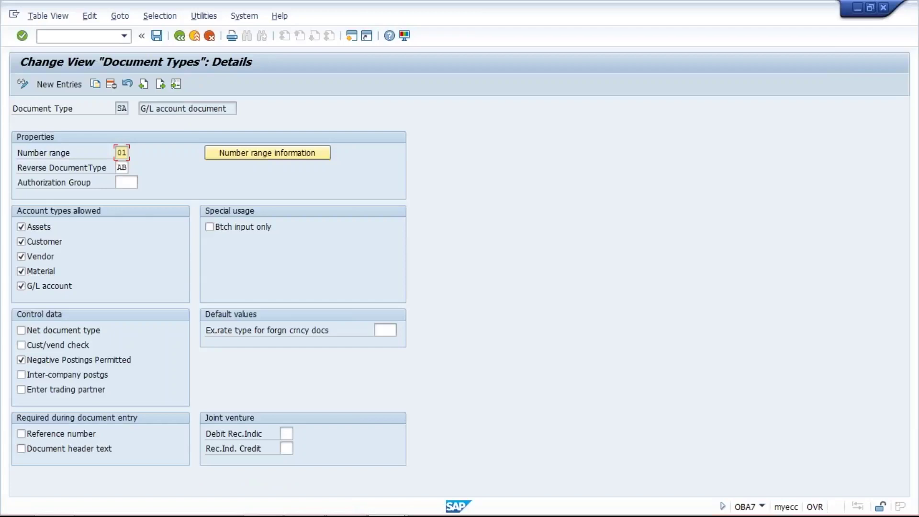
{"action": "left_click", "coordinate": [117, 109]}
{"action": "left_click_drag", "start_coordinate": [225, 114], "coordinate": [100, 112]}
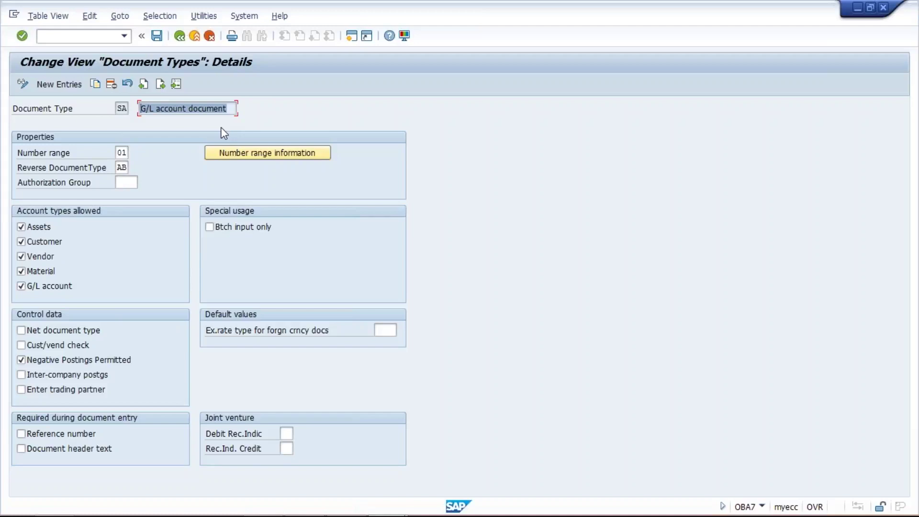
{"action": "left_click", "coordinate": [118, 106]}
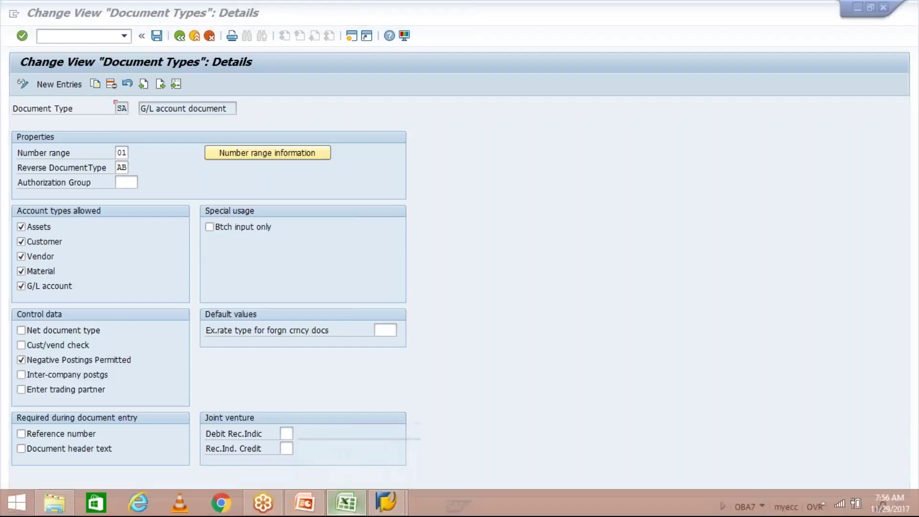
Step: Switch to the Excel worksheet and enter GL A in cell H13 with DR beside it in I13
{"action": "left_click", "coordinate": [346, 502]}
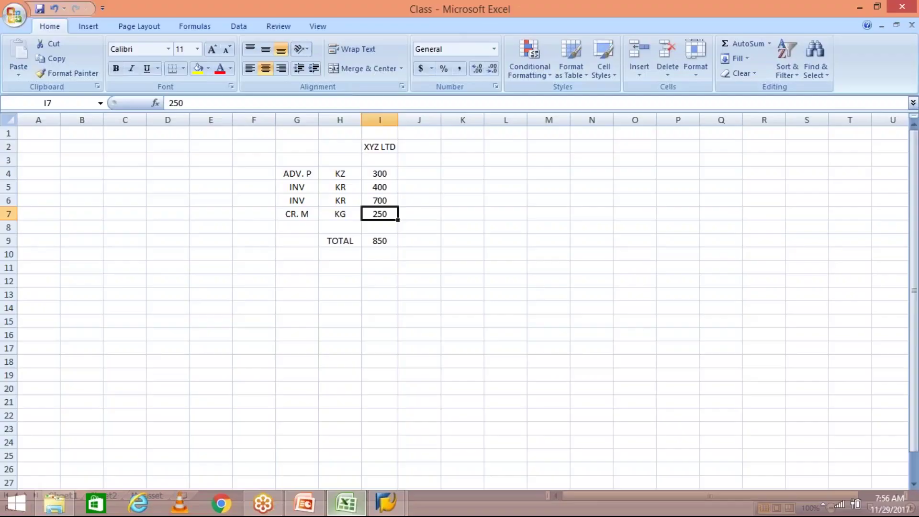
{"action": "left_click", "coordinate": [340, 293]}
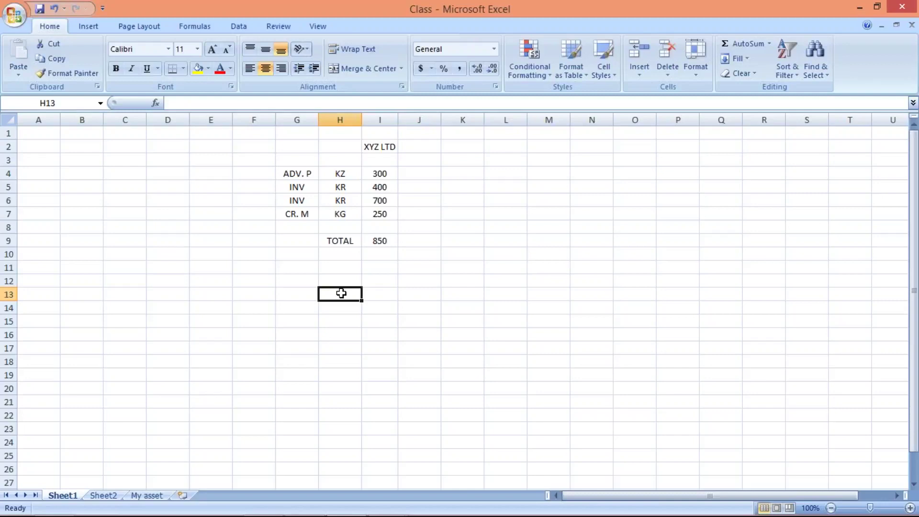
{"action": "type", "text": "GL"}
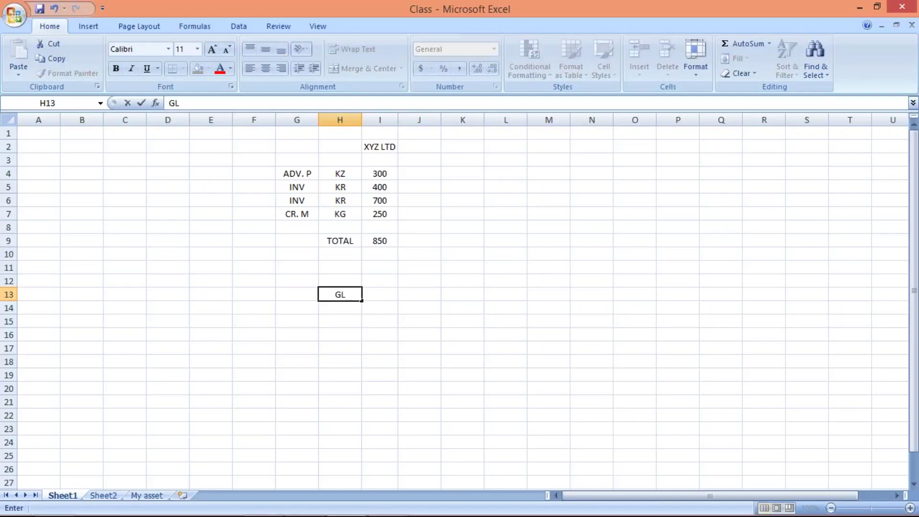
{"action": "type", "text": " A"}
{"action": "left_click", "coordinate": [380, 294]}
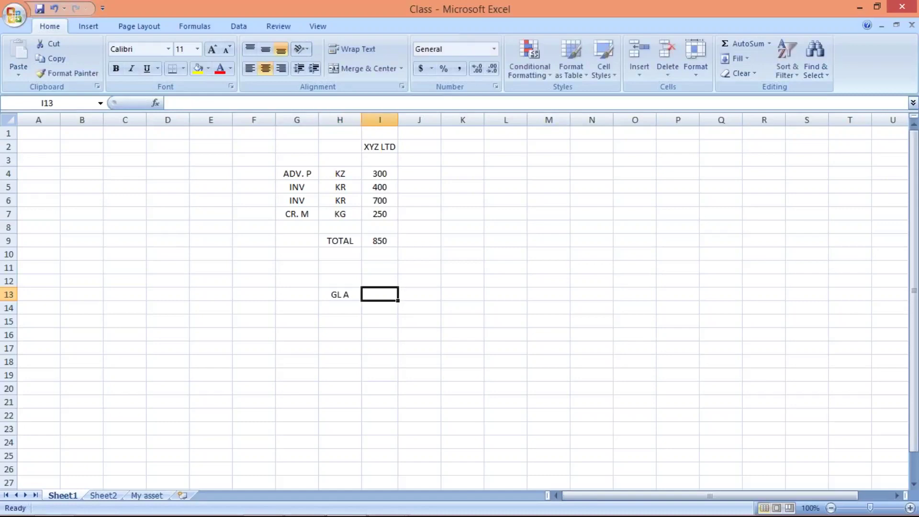
{"action": "type", "text": "DR"}
{"action": "key", "text": "Return"}
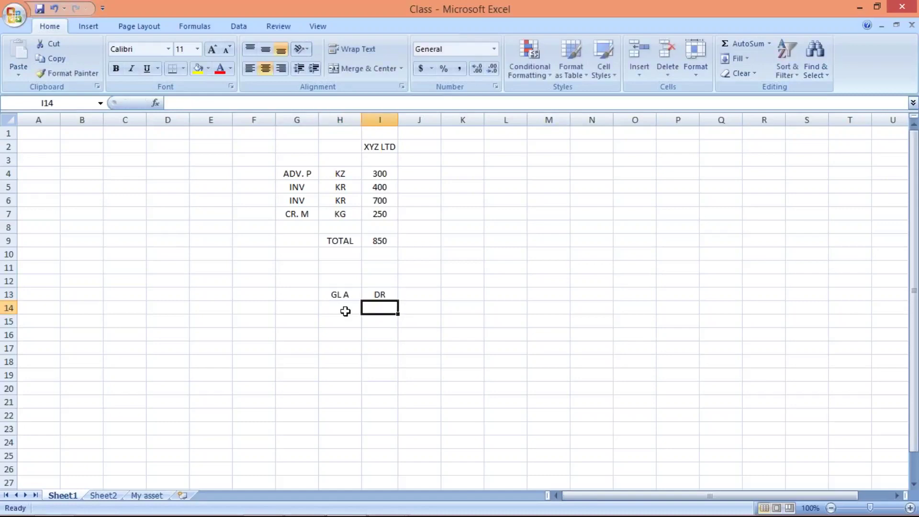
Step: Enter the offsetting line GL B in cell H14 with CR beside it in I14
{"action": "left_click", "coordinate": [345, 311]}
{"action": "type", "text": "GL B"}
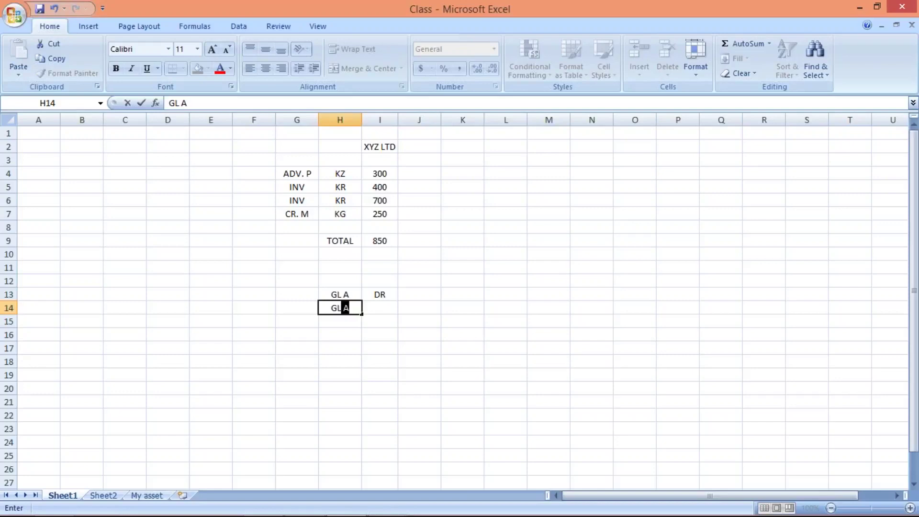
{"action": "left_click", "coordinate": [380, 307]}
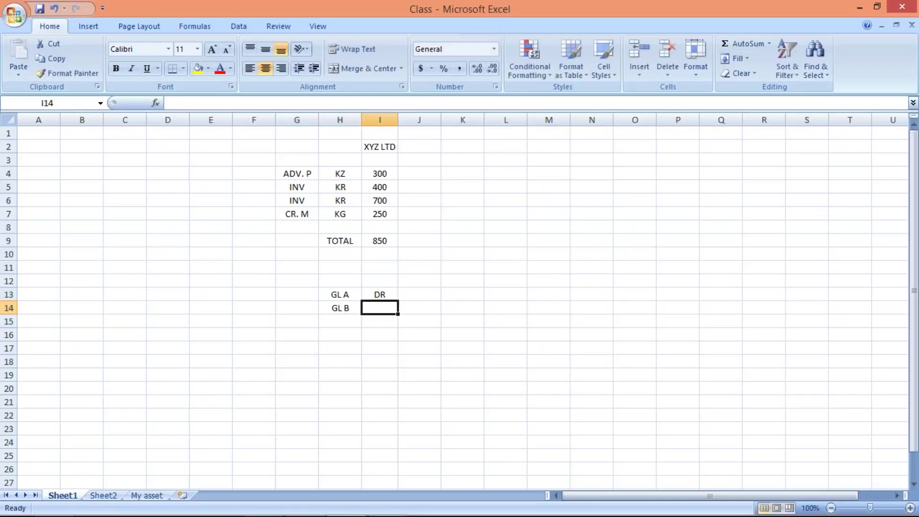
{"action": "type", "text": "CR"}
{"action": "key", "text": "Return"}
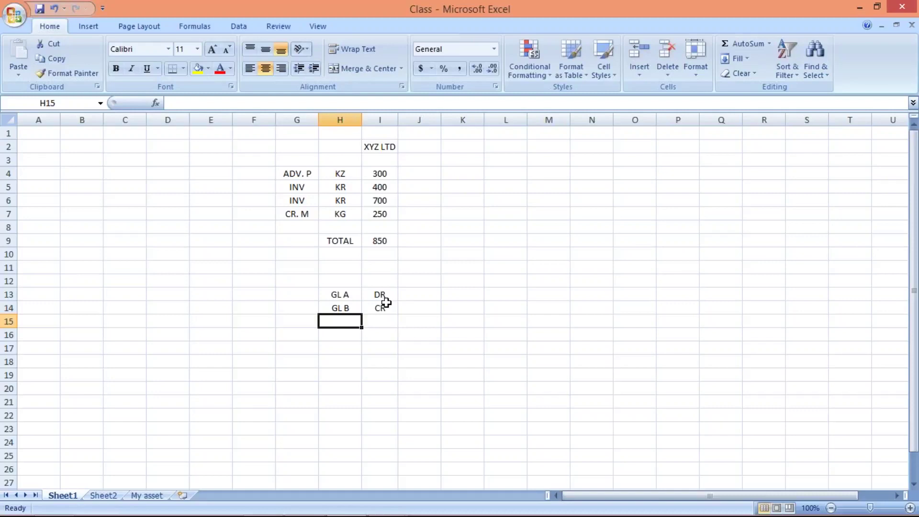
Step: Merge and center cells K13:K14 beside the GL A and GL B entry and enter 1000 there
{"action": "left_click", "coordinate": [328, 295]}
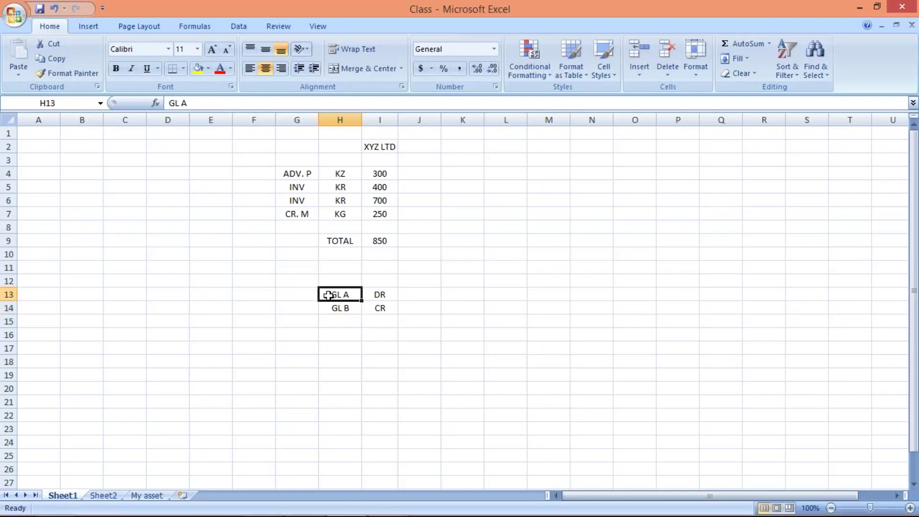
{"action": "left_click_drag", "start_coordinate": [327, 295], "coordinate": [379, 310]}
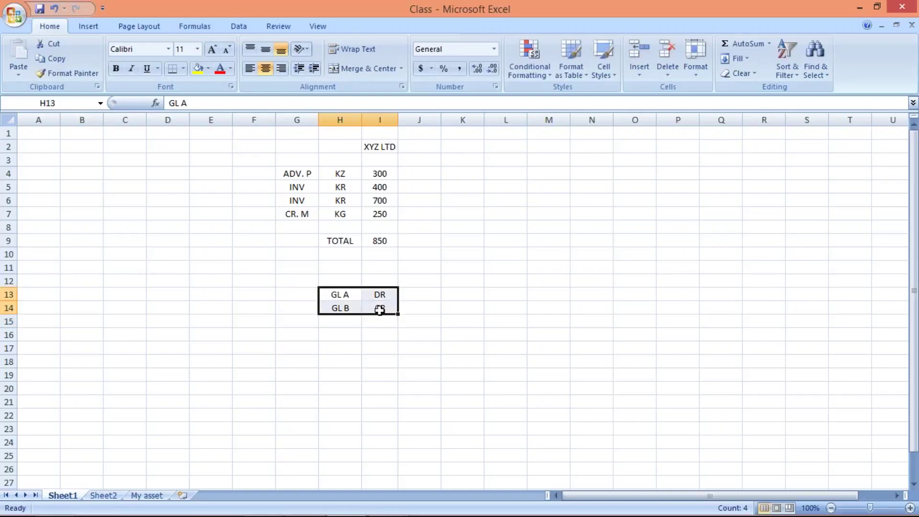
{"action": "mouse_move", "coordinate": [460, 296]}
{"action": "left_mouse_down"}
{"action": "mouse_move", "coordinate": [467, 322]}
{"action": "mouse_move", "coordinate": [468, 308]}
{"action": "left_mouse_up"}
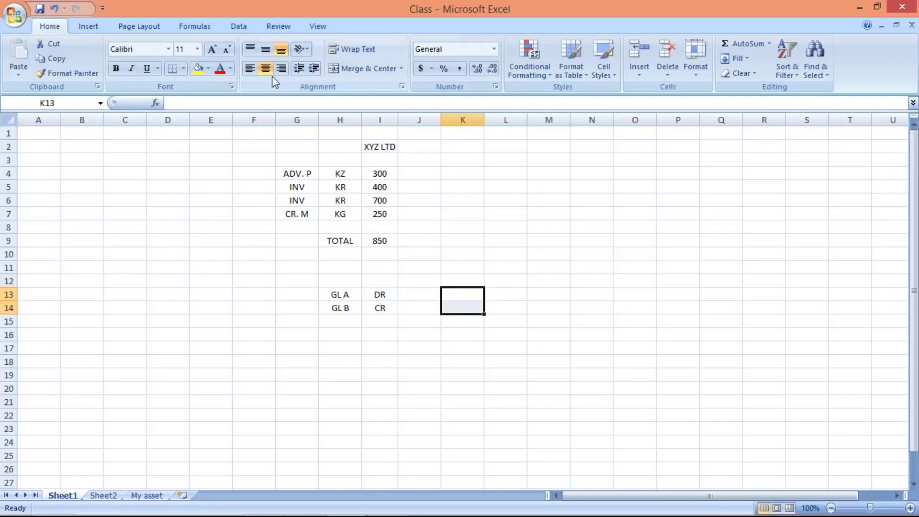
{"action": "left_click", "coordinate": [352, 68]}
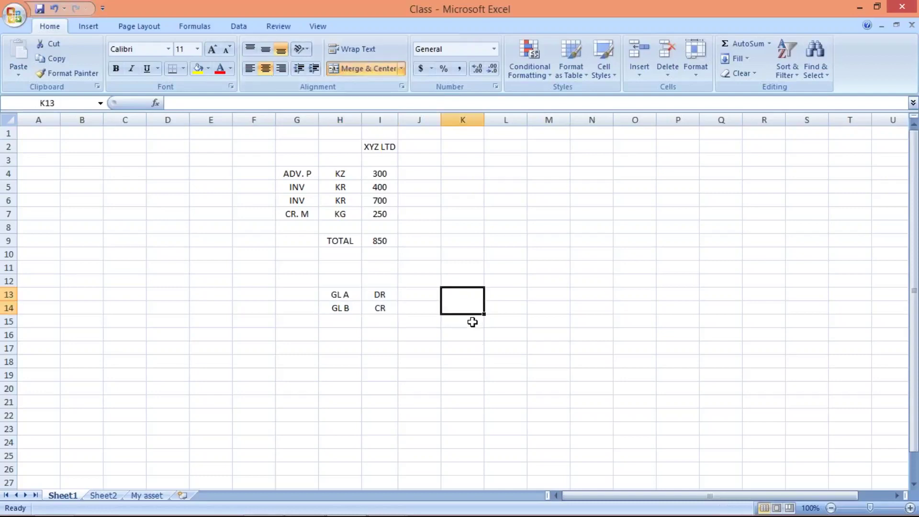
{"action": "type", "text": "1000"}
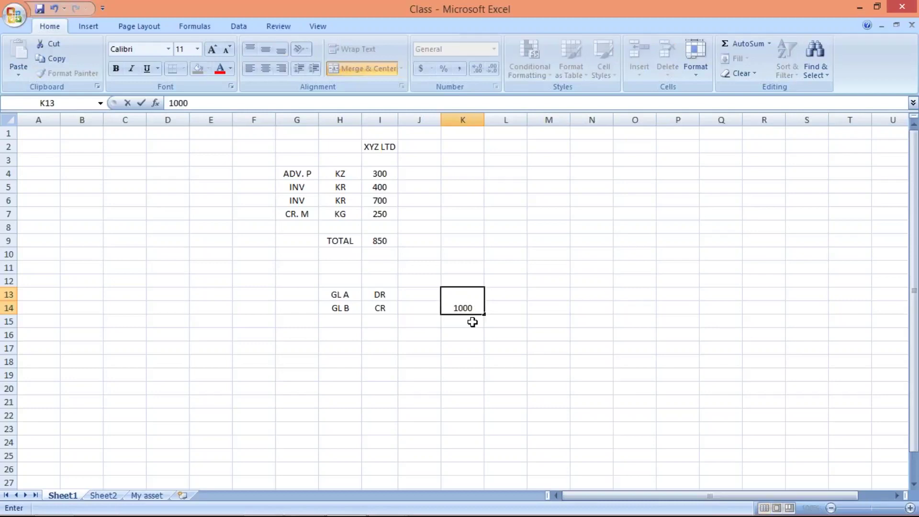
{"action": "key", "text": "Return"}
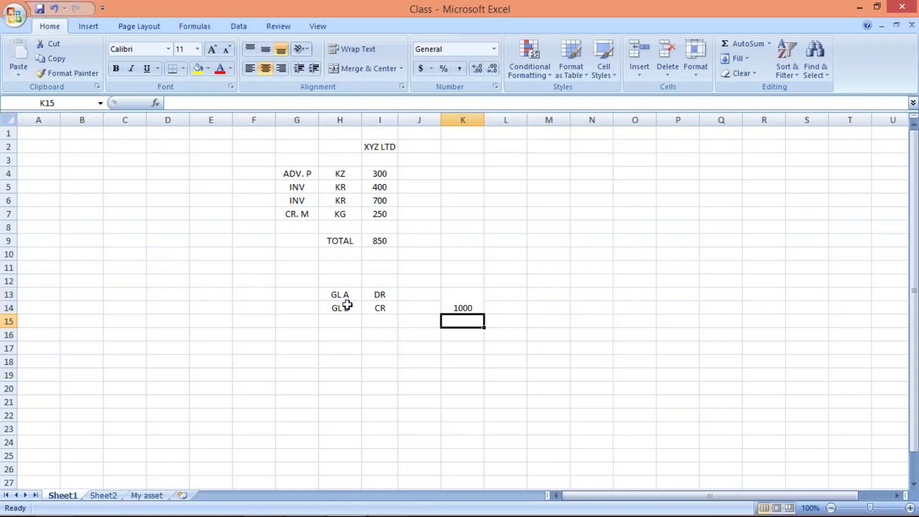
Step: Merge and center cells G16:J16 below the GL entry and enter the text TRANSACTION = DOCUMENT
{"action": "left_click_drag", "start_coordinate": [343, 294], "coordinate": [372, 307]}
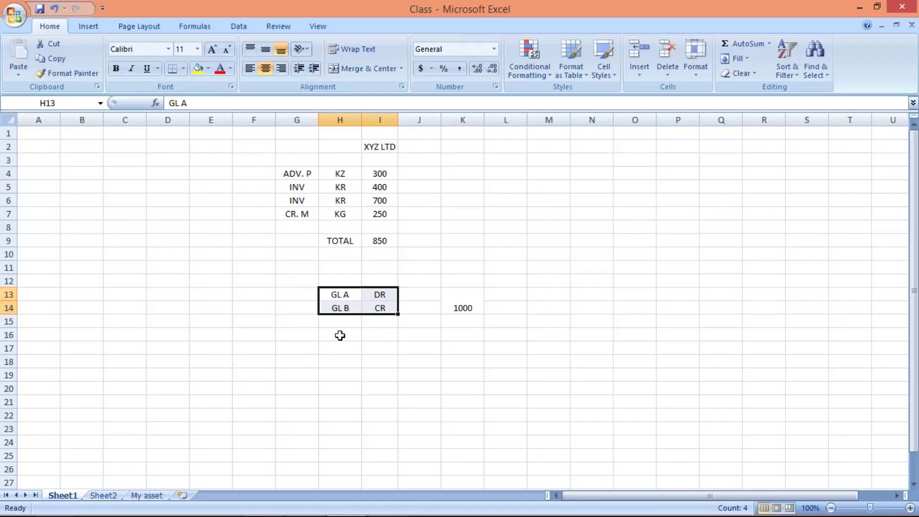
{"action": "left_click_drag", "start_coordinate": [309, 334], "coordinate": [439, 338]}
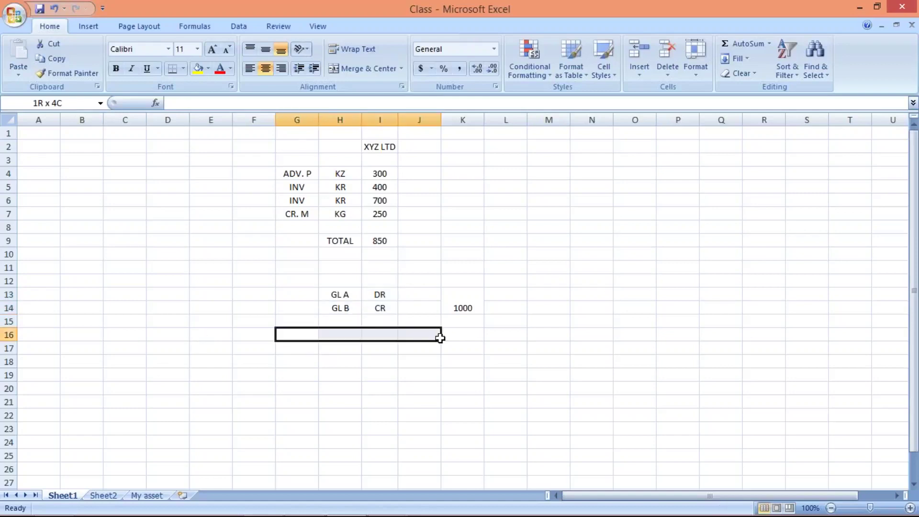
{"action": "left_click", "coordinate": [366, 68]}
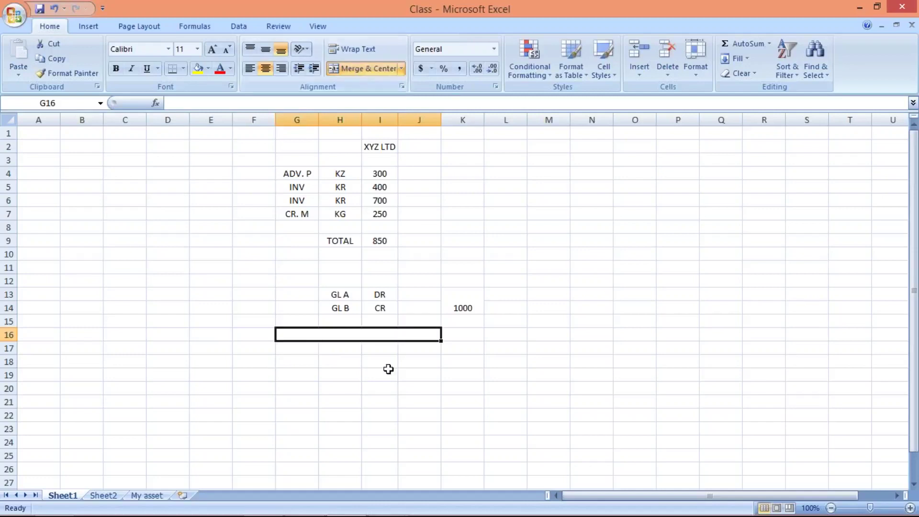
{"action": "type", "text": "TRANS"}
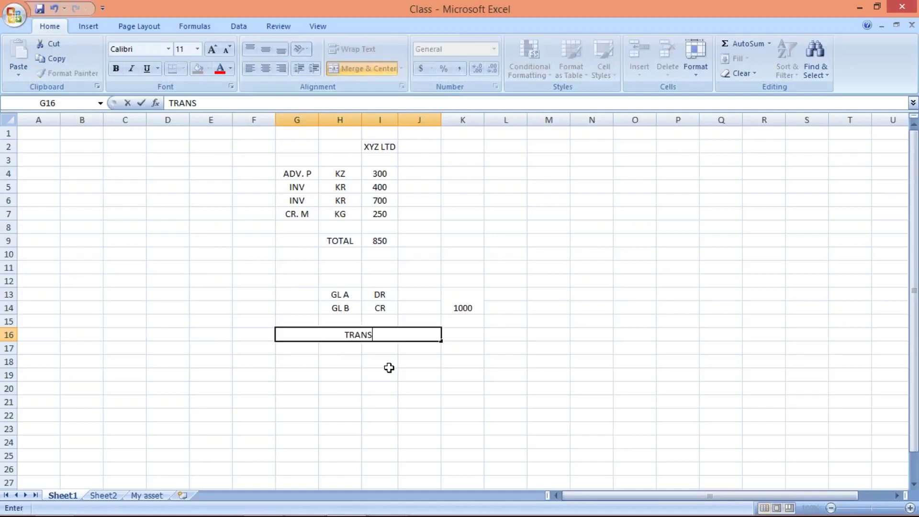
{"action": "type", "text": "ACTION "}
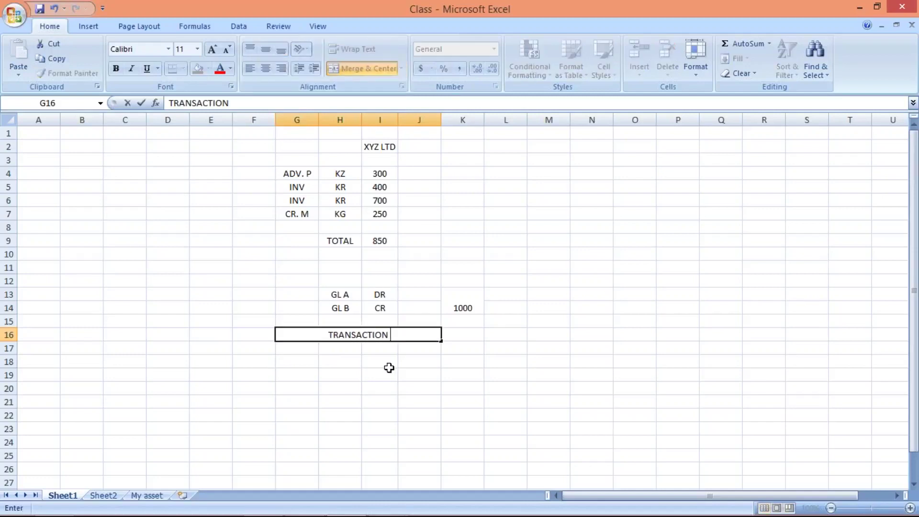
{"action": "type", "text": "= DOCU"}
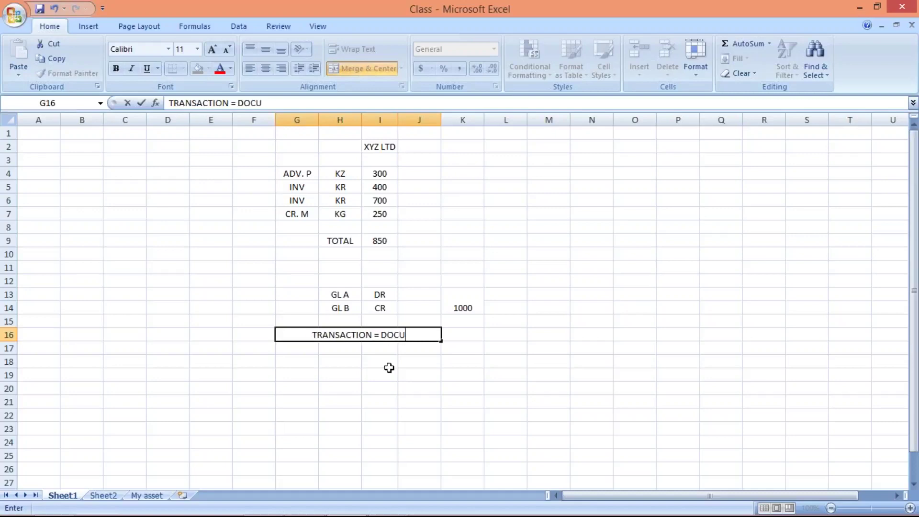
{"action": "type", "text": "MENT"}
{"action": "key", "text": "Return"}
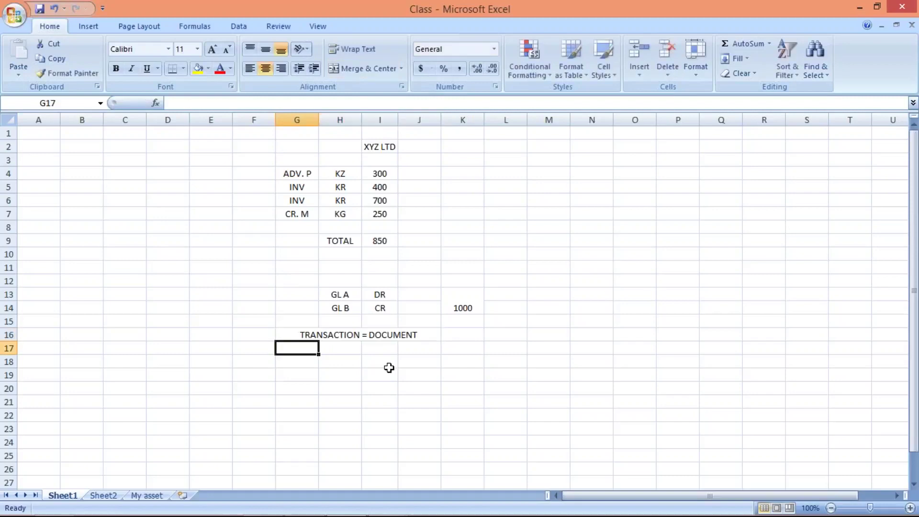
Step: Review the GL A and GL B posting against its document number, and revisit the Document Type slide in PowerPoint
{"action": "left_click", "coordinate": [417, 336]}
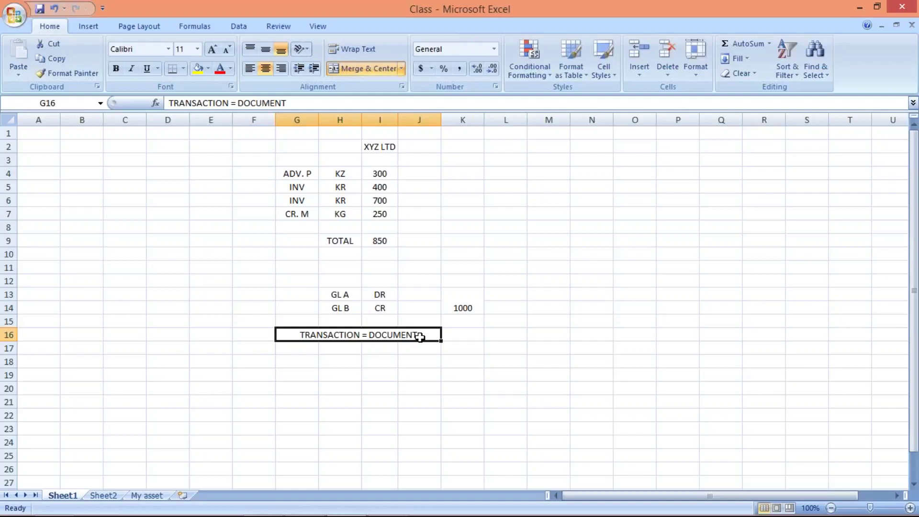
{"action": "left_click_drag", "start_coordinate": [346, 294], "coordinate": [377, 310]}
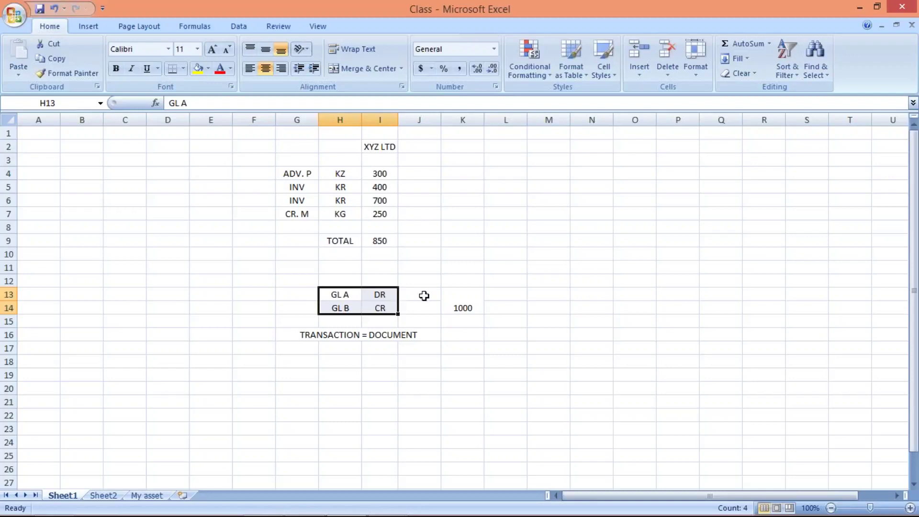
{"action": "left_click", "coordinate": [470, 308]}
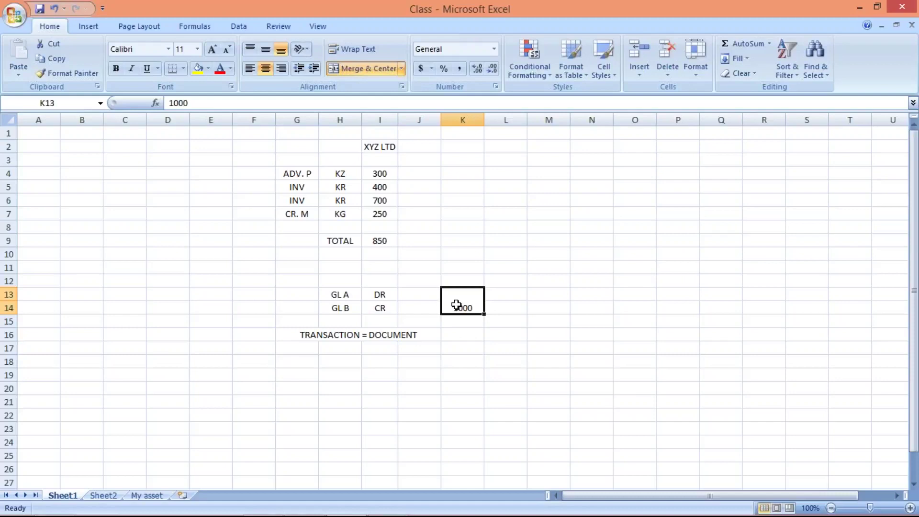
{"action": "left_click_drag", "start_coordinate": [341, 294], "coordinate": [376, 307]}
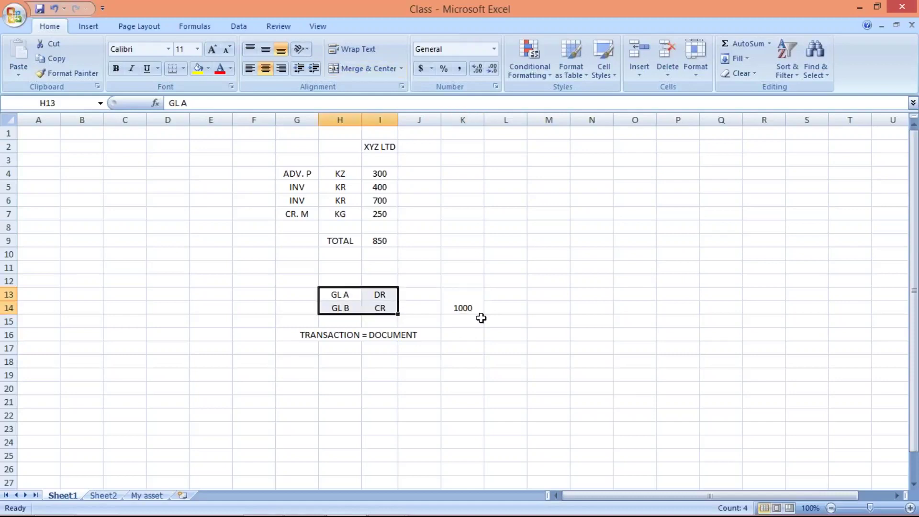
{"action": "left_click", "coordinate": [461, 307]}
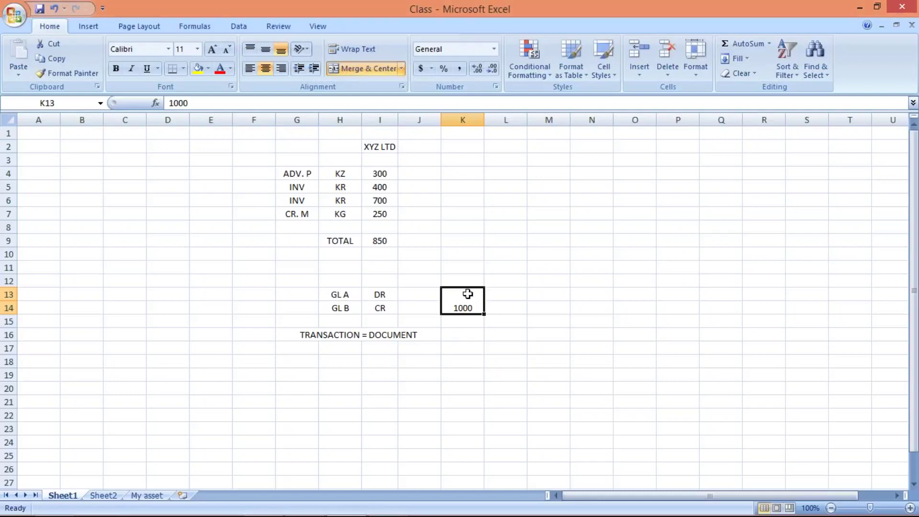
{"action": "left_click", "coordinate": [304, 501]}
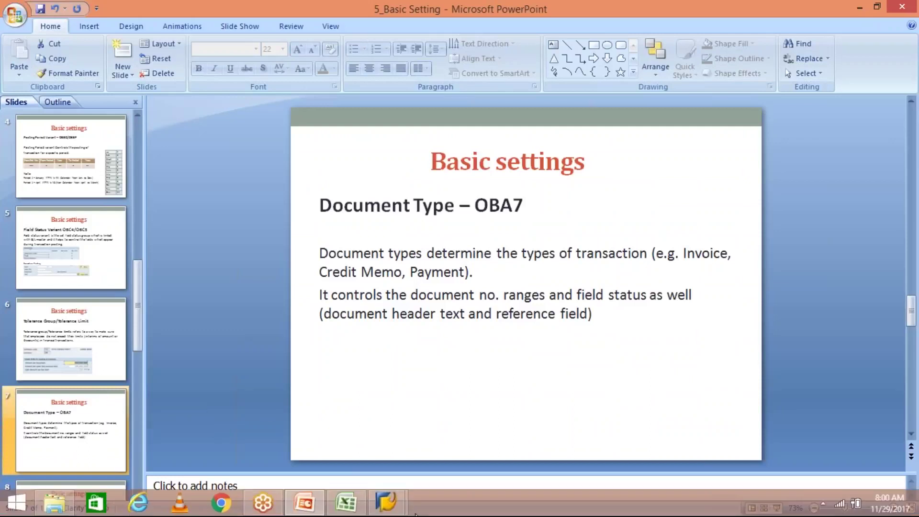
Step: Switch to SAP, start transaction FBN1 in a new session and open the number range intervals of company code TM10 for editing
{"action": "mouse_move", "coordinate": [385, 501]}
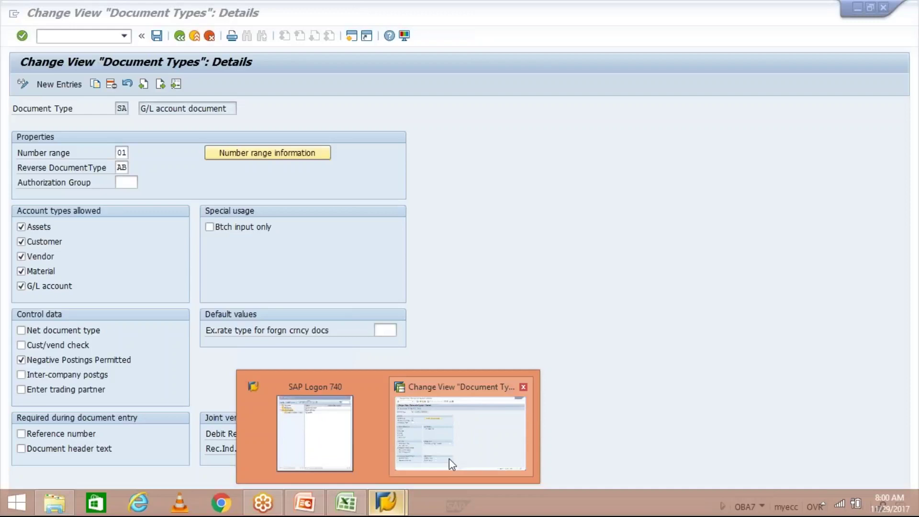
{"action": "left_click", "coordinate": [448, 457]}
{"action": "left_click", "coordinate": [353, 39]}
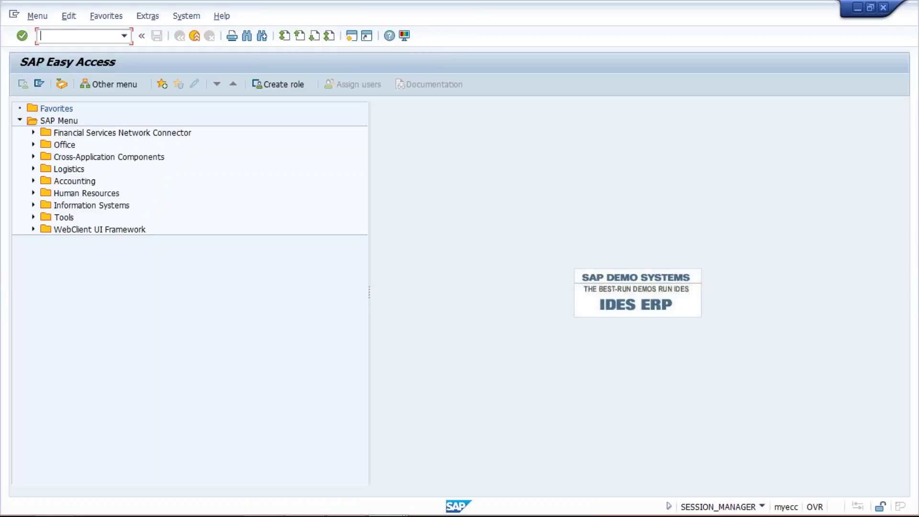
{"action": "type", "text": "FBN1"}
{"action": "key", "text": "Return"}
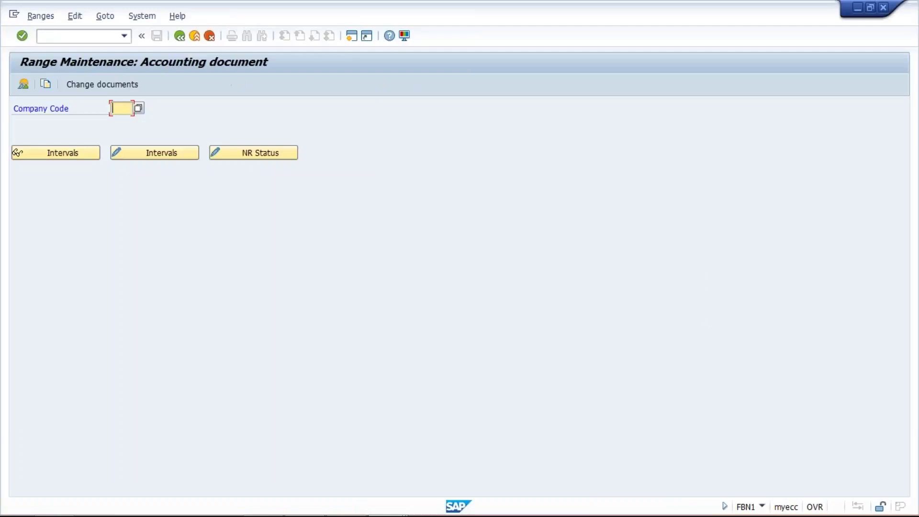
{"action": "type", "text": "TM10"}
{"action": "left_click", "coordinate": [157, 155]}
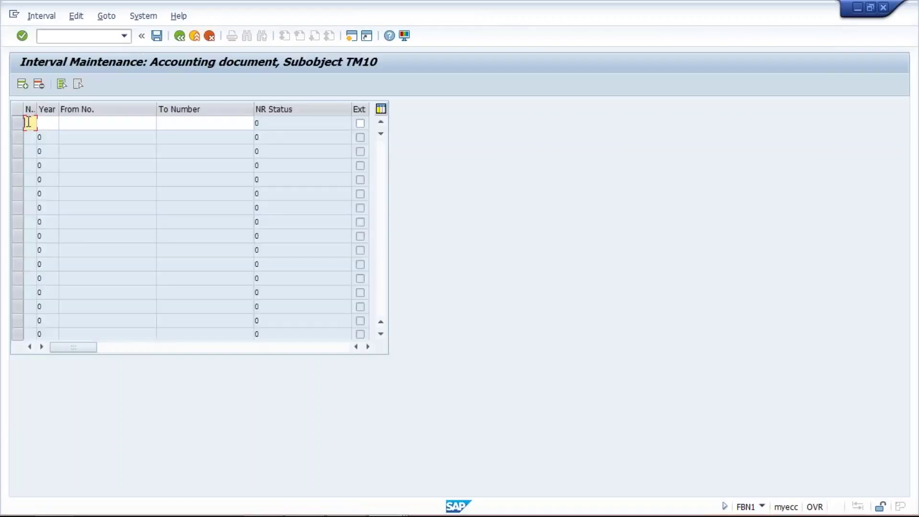
Step: Enter number range interval 01 for year 2017 with numbers from 1000 to 1999, and save it
{"action": "type", "text": "02"}
{"action": "key", "text": "BackSpace"}
{"action": "key", "text": "BackSpace"}
{"action": "type", "text": "01"}
{"action": "key", "text": "Tab"}
{"action": "type", "text": "2017"}
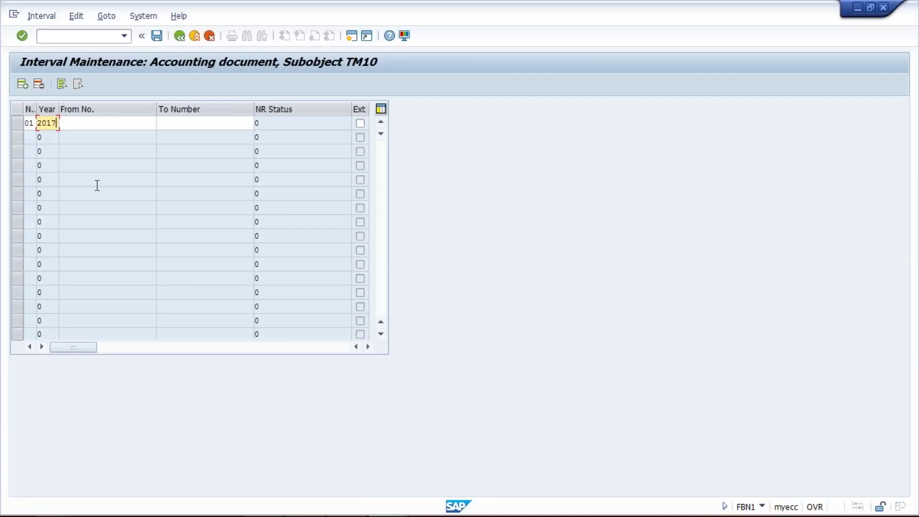
{"action": "left_click", "coordinate": [86, 126]}
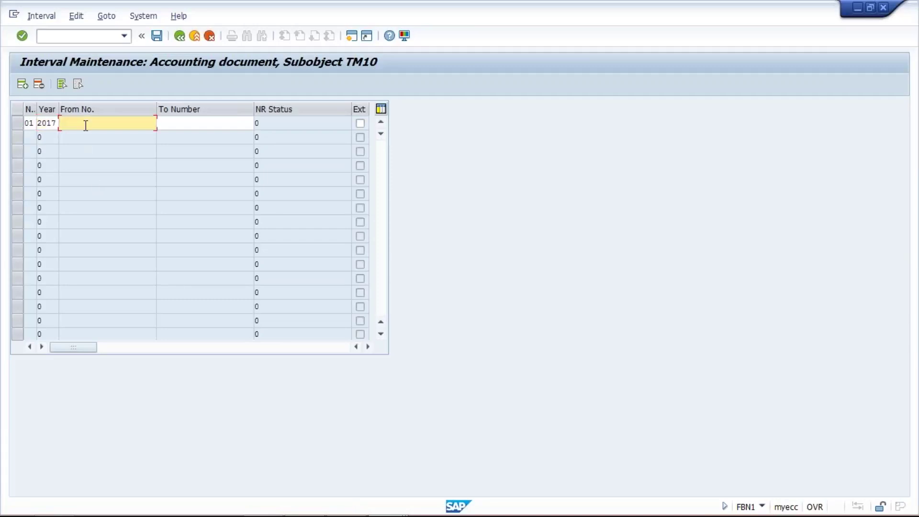
{"action": "type", "text": "1000"}
{"action": "left_click", "coordinate": [177, 123]}
{"action": "type", "text": "1999"}
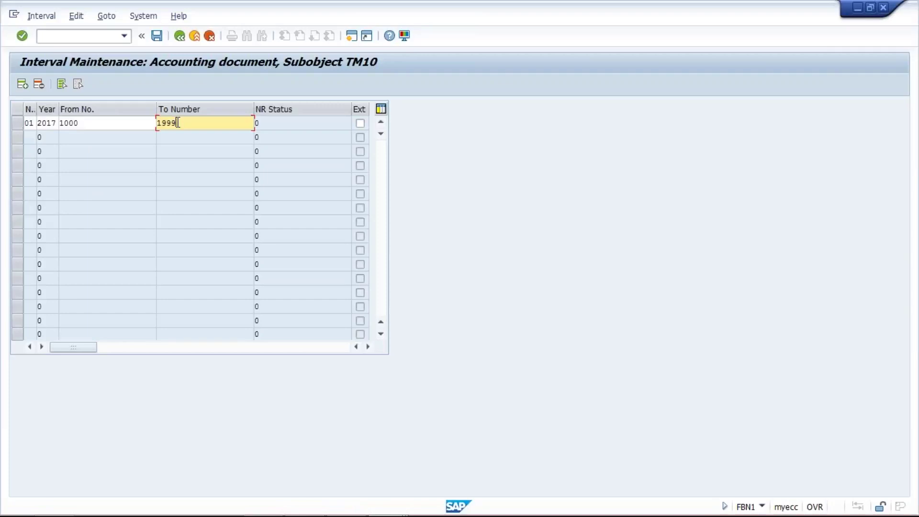
{"action": "left_click", "coordinate": [157, 37]}
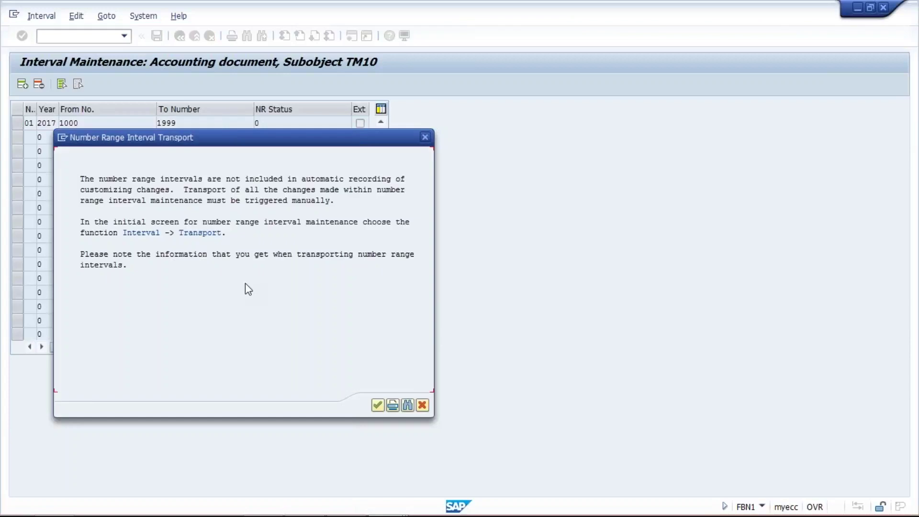
{"action": "key", "text": "Return"}
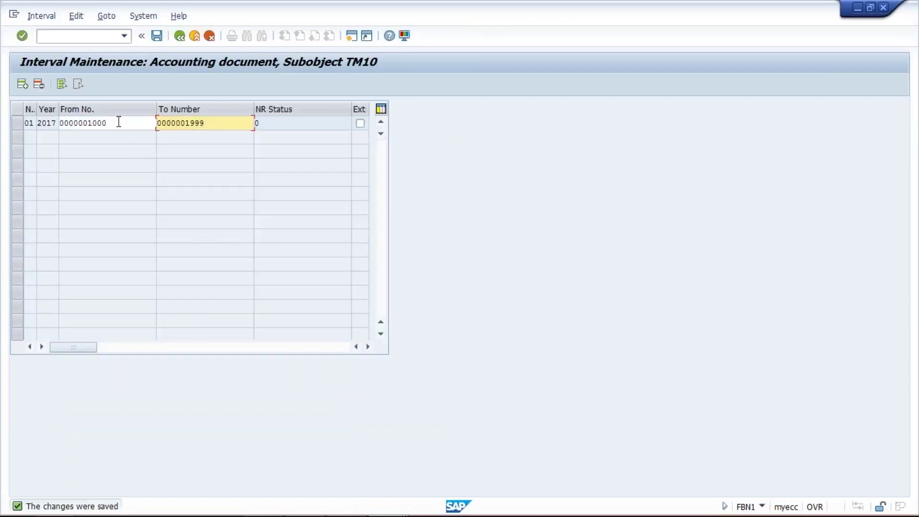
{"action": "left_click", "coordinate": [119, 122]}
{"action": "left_click_drag", "start_coordinate": [120, 122], "coordinate": [67, 119]}
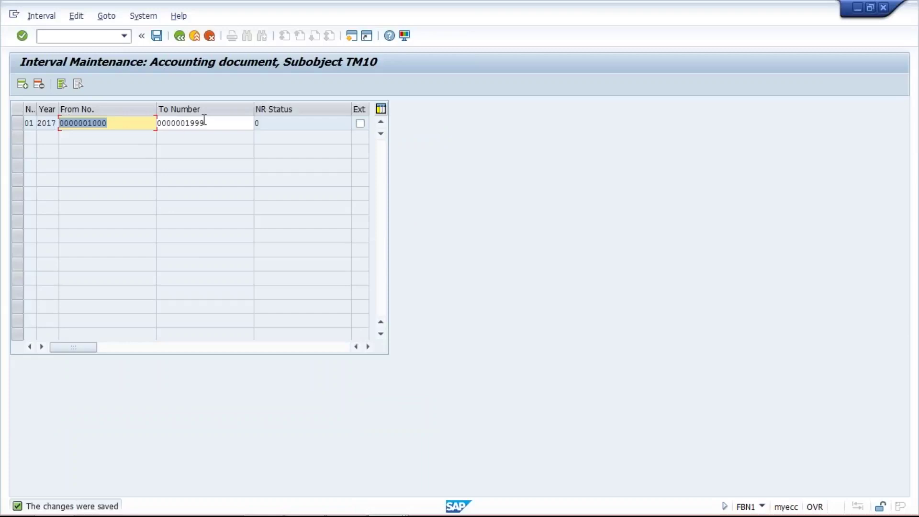
{"action": "left_click_drag", "start_coordinate": [205, 123], "coordinate": [173, 120]}
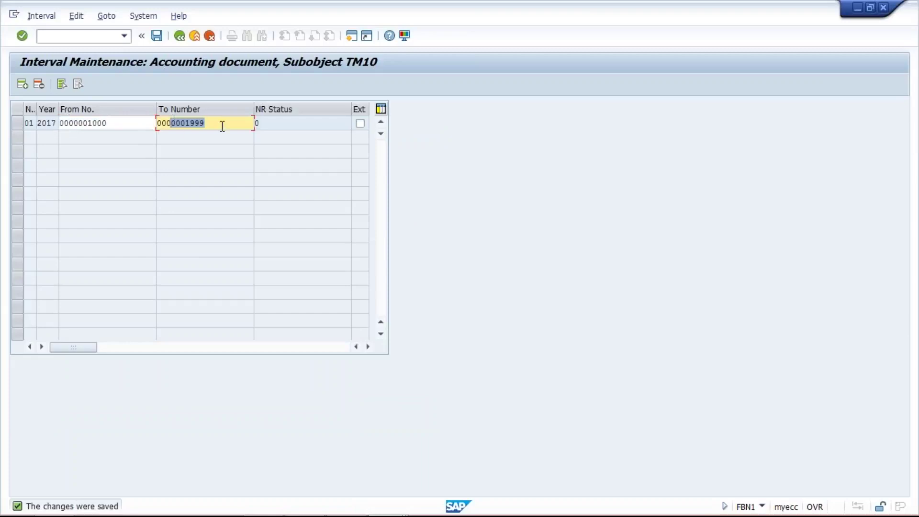
{"action": "left_click", "coordinate": [111, 124]}
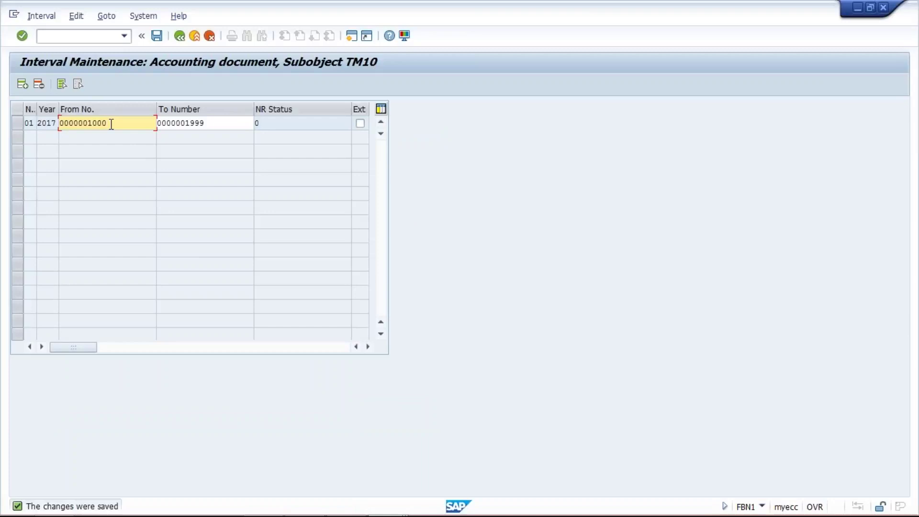
{"action": "double_click", "coordinate": [91, 123]}
{"action": "type", "text": "100000000"}
{"action": "key", "text": "Tab"}
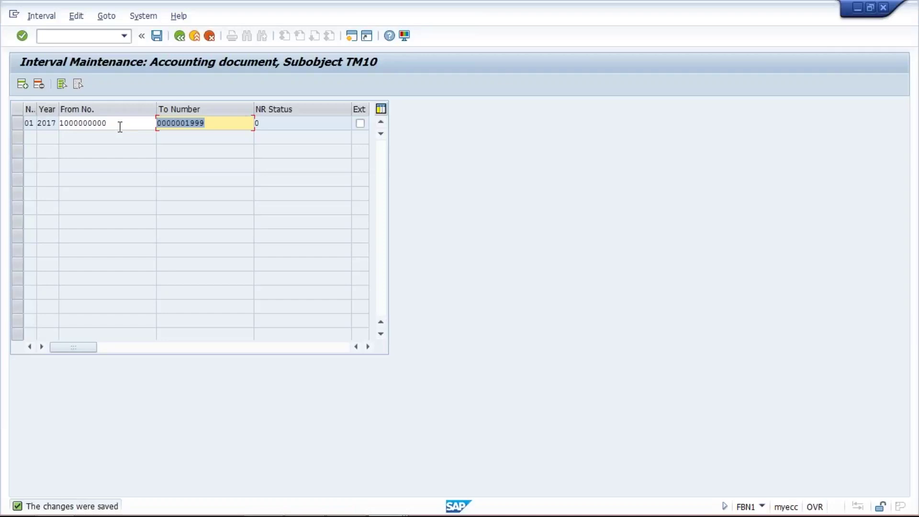
{"action": "type", "text": "19"}
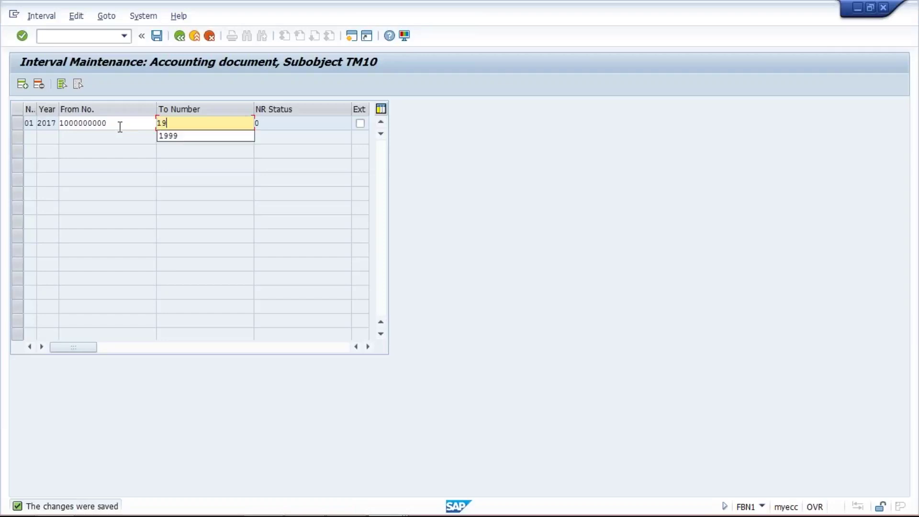
{"action": "type", "text": "99999999"}
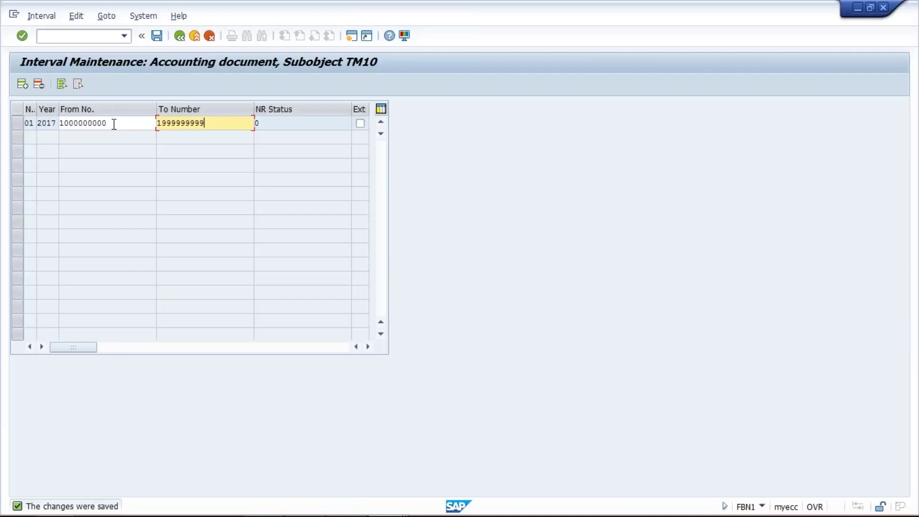
Step: Examine the ten-digit From No. and To Number values of interval 01
{"action": "left_click", "coordinate": [114, 125]}
{"action": "left_click_drag", "start_coordinate": [113, 123], "coordinate": [50, 126]}
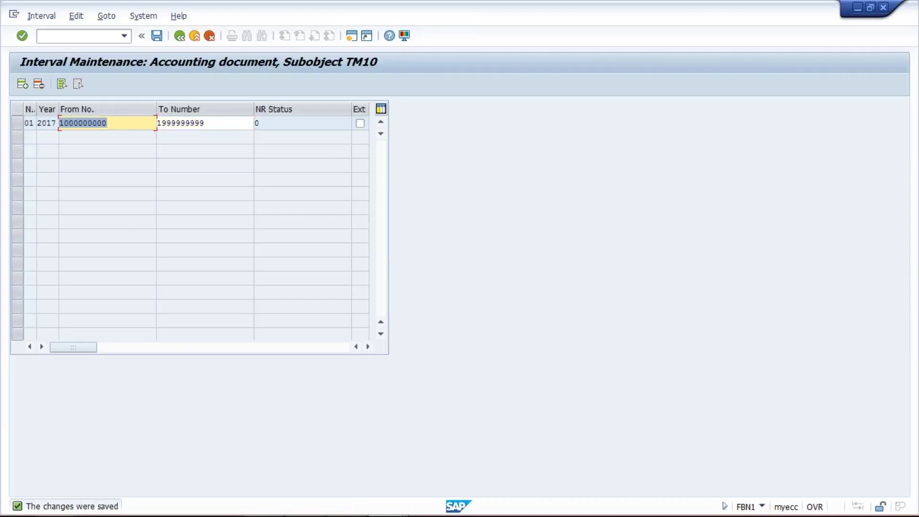
{"action": "left_click", "coordinate": [219, 123]}
{"action": "double_click", "coordinate": [177, 131]}
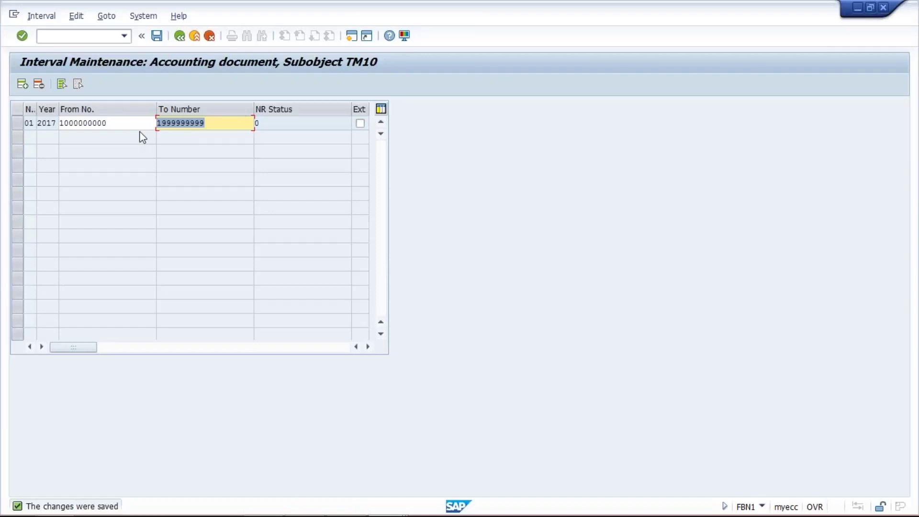
{"action": "left_click", "coordinate": [121, 123]}
{"action": "left_click_drag", "start_coordinate": [119, 123], "coordinate": [63, 122]}
{"action": "left_click_drag", "start_coordinate": [205, 125], "coordinate": [163, 126]}
Step: Set the limits of interval 01 back to 1000 and 1999, and save the number range
{"action": "left_click", "coordinate": [120, 123]}
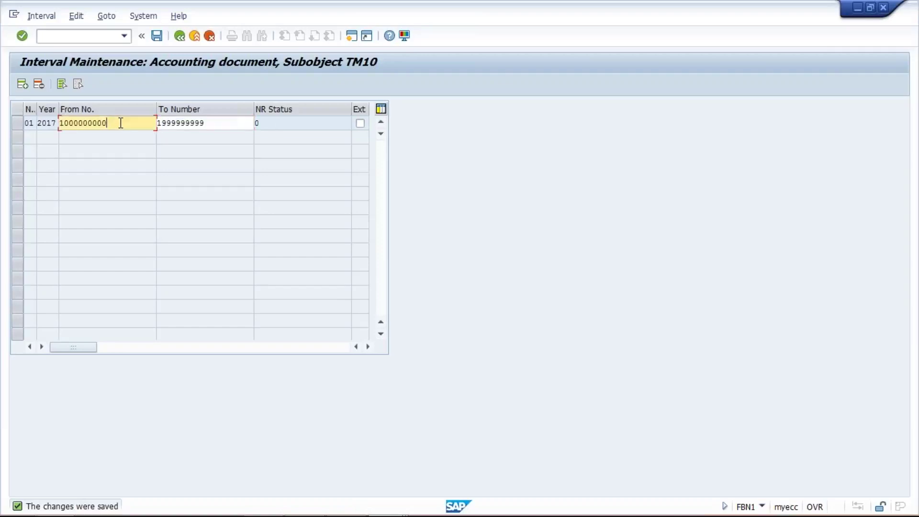
{"action": "double_click", "coordinate": [121, 123]}
{"action": "type", "text": "1000"}
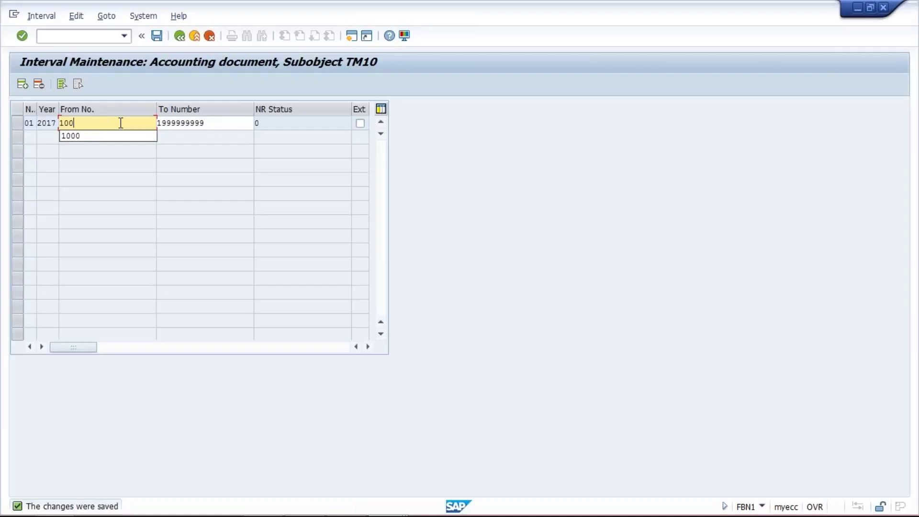
{"action": "left_click", "coordinate": [232, 123]}
{"action": "key", "text": "shift+Home"}
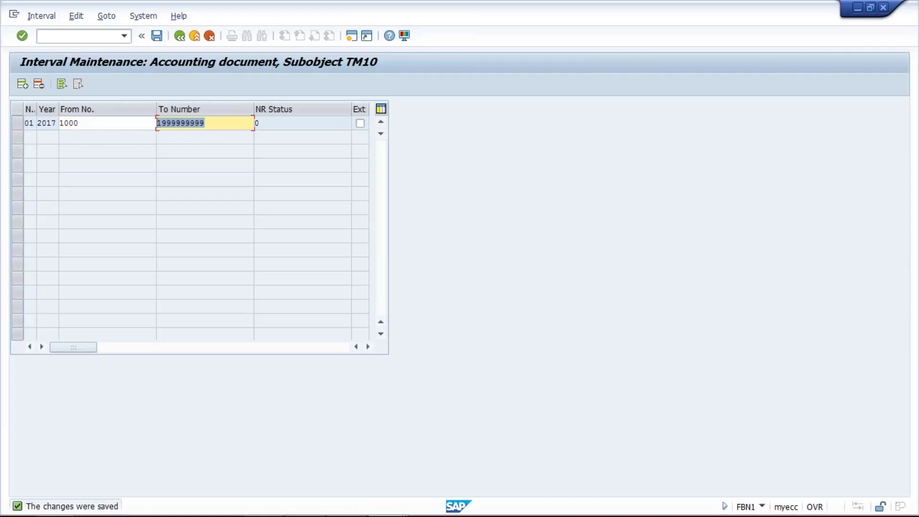
{"action": "type", "text": "1999"}
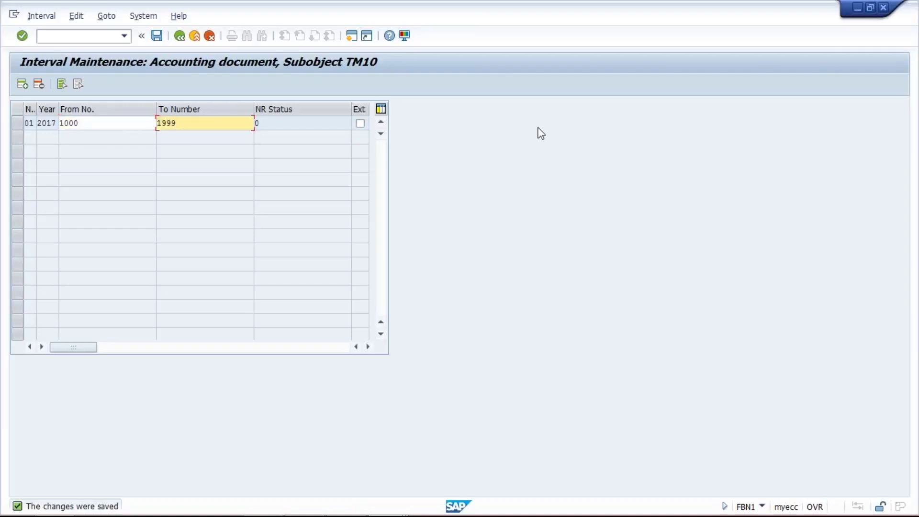
{"action": "key", "text": "Return"}
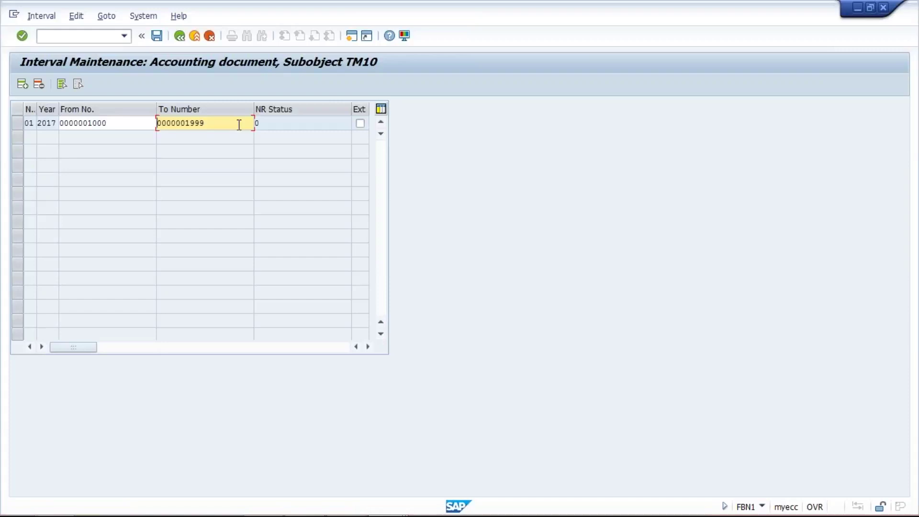
{"action": "left_click", "coordinate": [157, 36]}
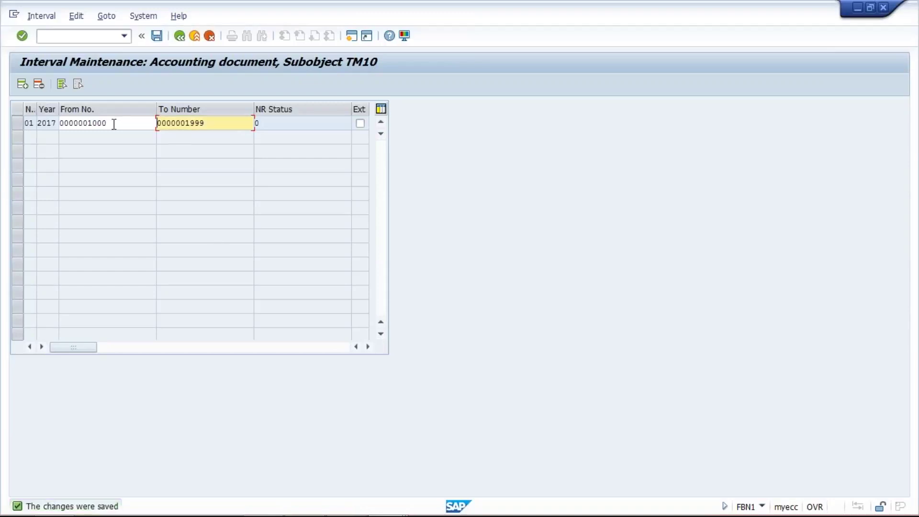
Step: Review the limits of the 2017 interval and widen the interval number column to show its full heading
{"action": "left_click_drag", "start_coordinate": [113, 123], "coordinate": [78, 123]}
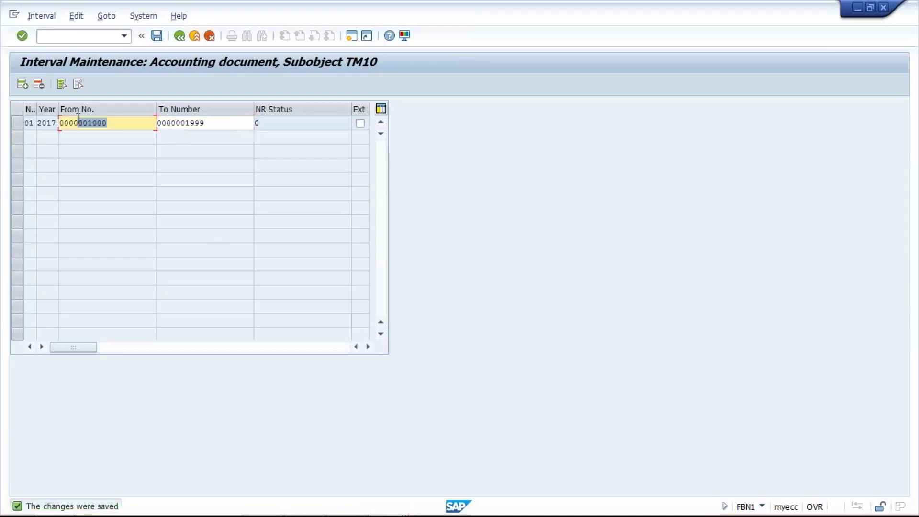
{"action": "double_click", "coordinate": [228, 123]}
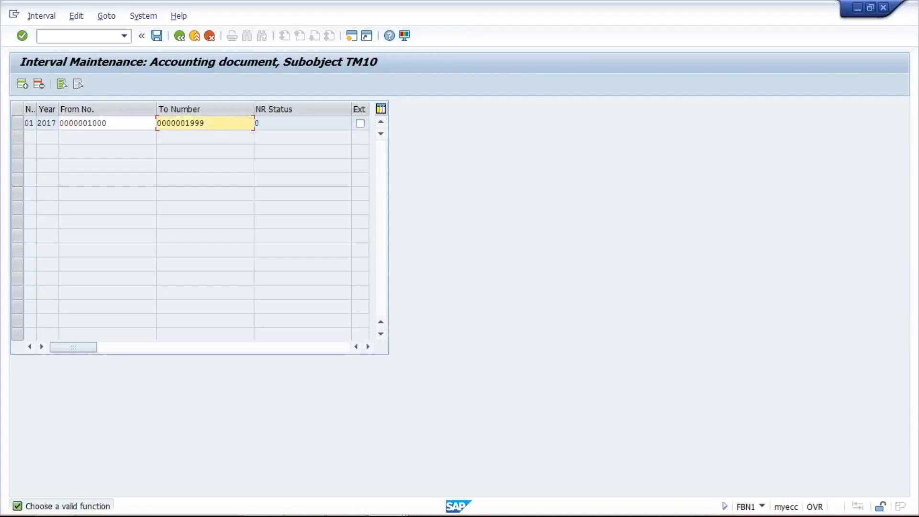
{"action": "left_click_drag", "start_coordinate": [36, 109], "coordinate": [46, 109]}
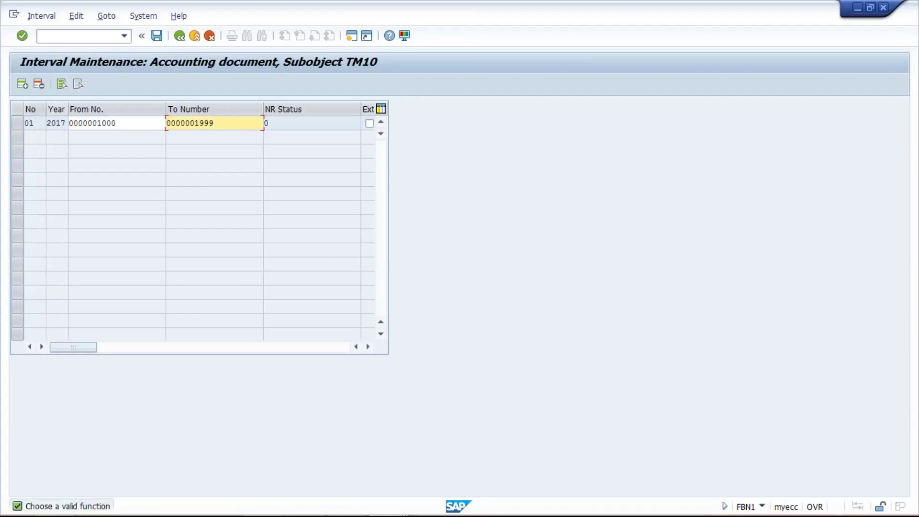
{"action": "double_click", "coordinate": [38, 122]}
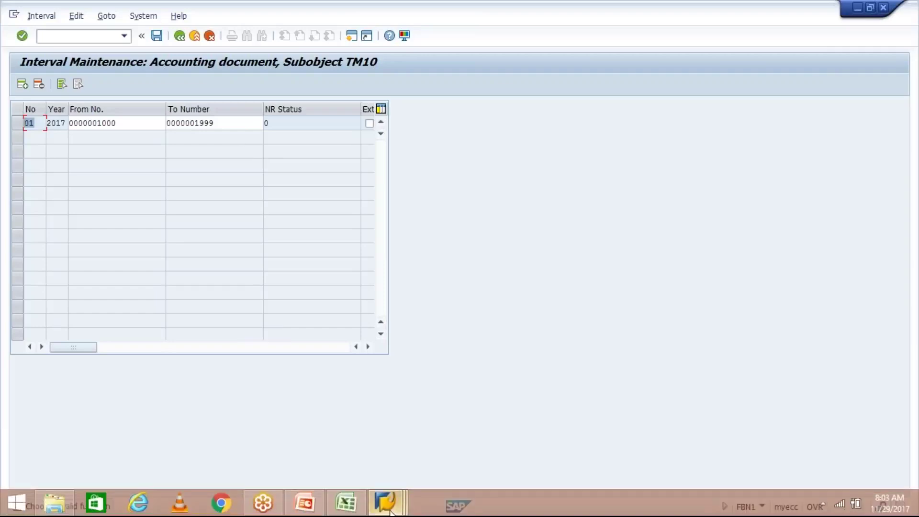
Step: Switch to the Document Types session, assign number range 01 to document type SA and save it with the proposed customizing request
{"action": "left_click", "coordinate": [385, 506]}
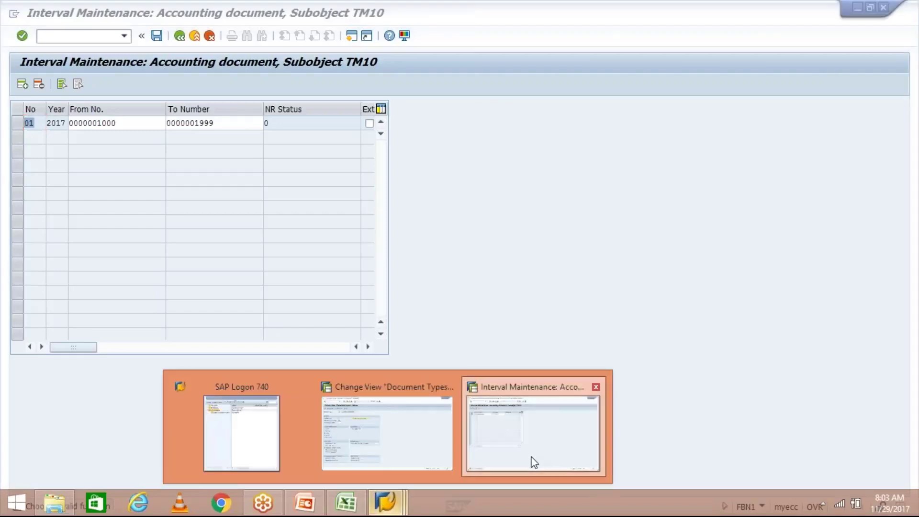
{"action": "left_click", "coordinate": [414, 446]}
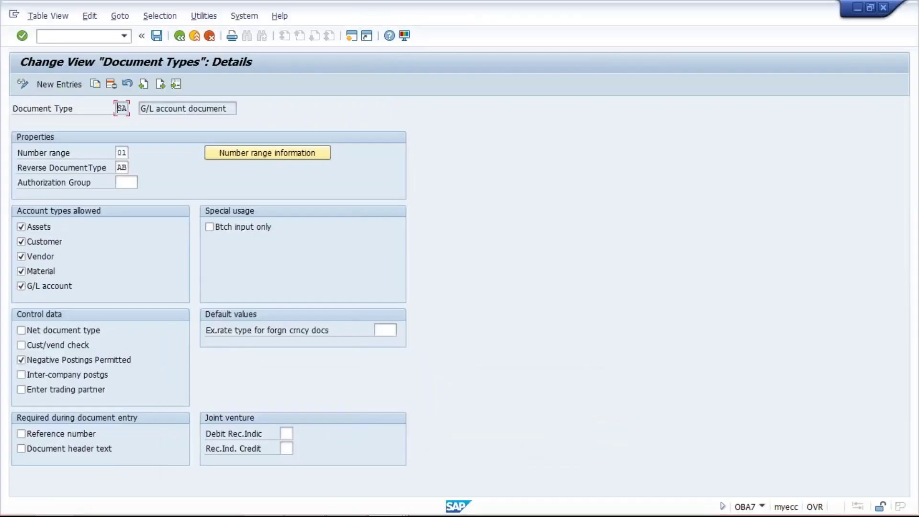
{"action": "key", "text": "BackSpace"}
{"action": "key", "text": "BackSpace"}
{"action": "type", "text": "01"}
{"action": "left_click", "coordinate": [156, 36]}
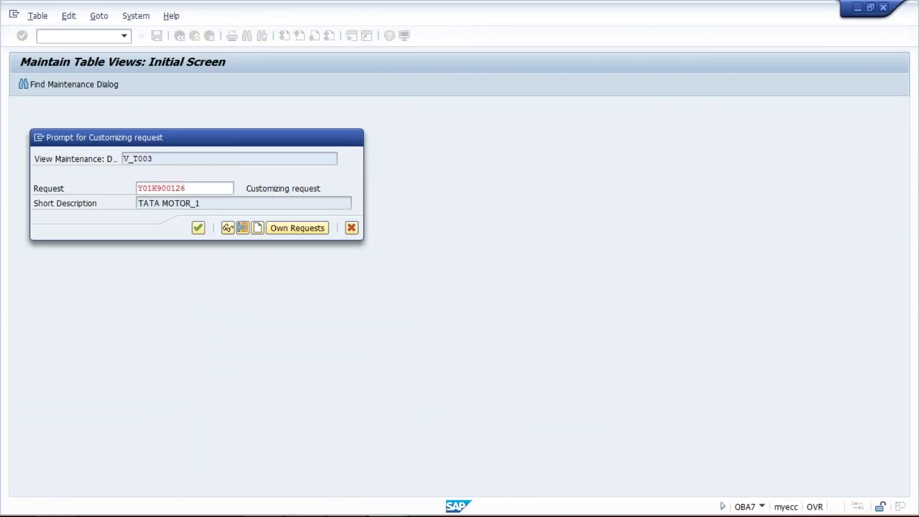
{"action": "key", "text": "Return"}
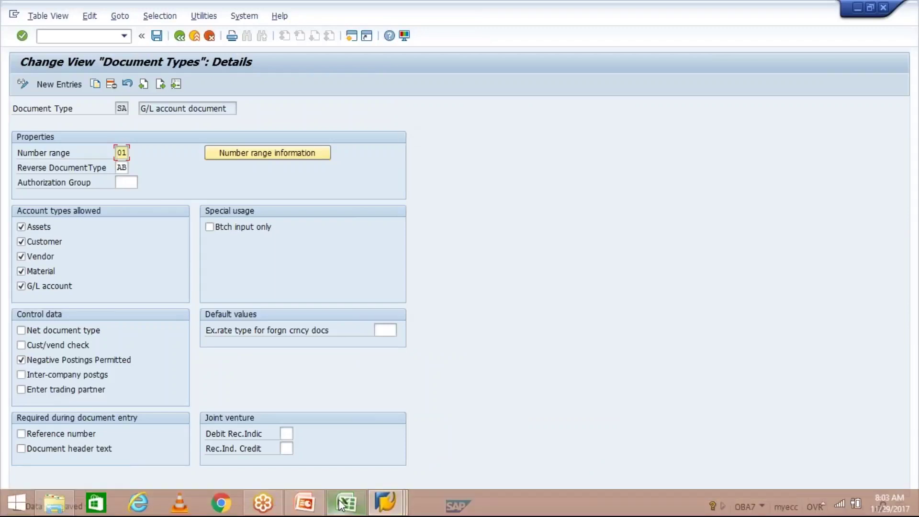
Step: Switch to the Excel worksheet, merge and center cells H12:I12 above the GL A and GL B entry, and enter SA
{"action": "left_click", "coordinate": [359, 507]}
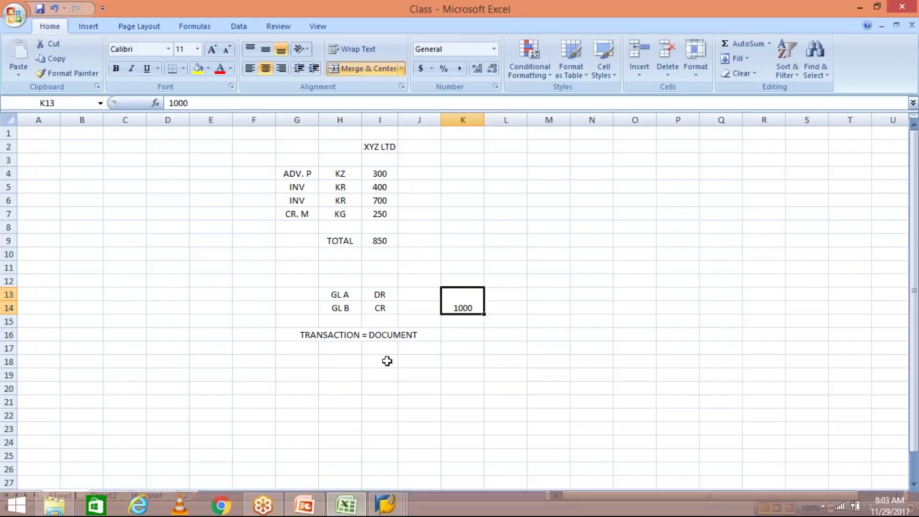
{"action": "left_click", "coordinate": [335, 305]}
{"action": "left_click_drag", "start_coordinate": [351, 279], "coordinate": [378, 281]}
{"action": "left_click", "coordinate": [371, 70]}
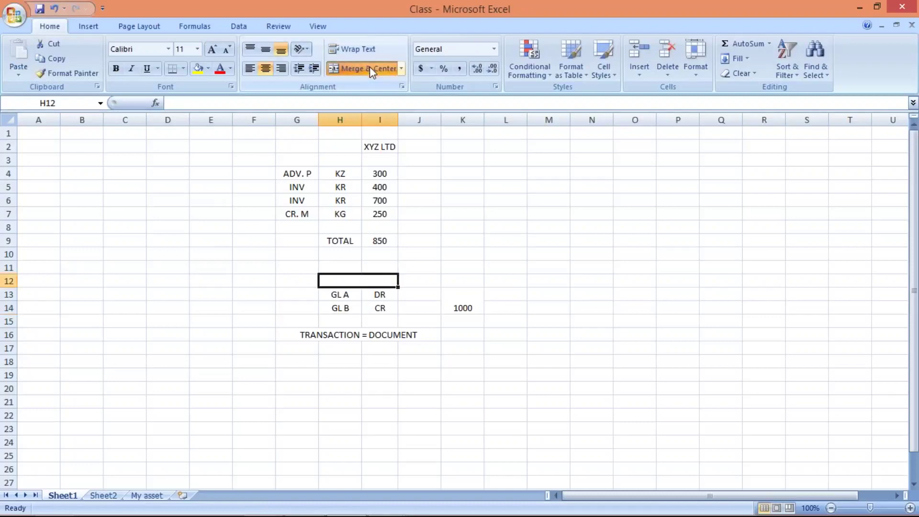
{"action": "type", "text": "SA"}
{"action": "key", "text": "Return"}
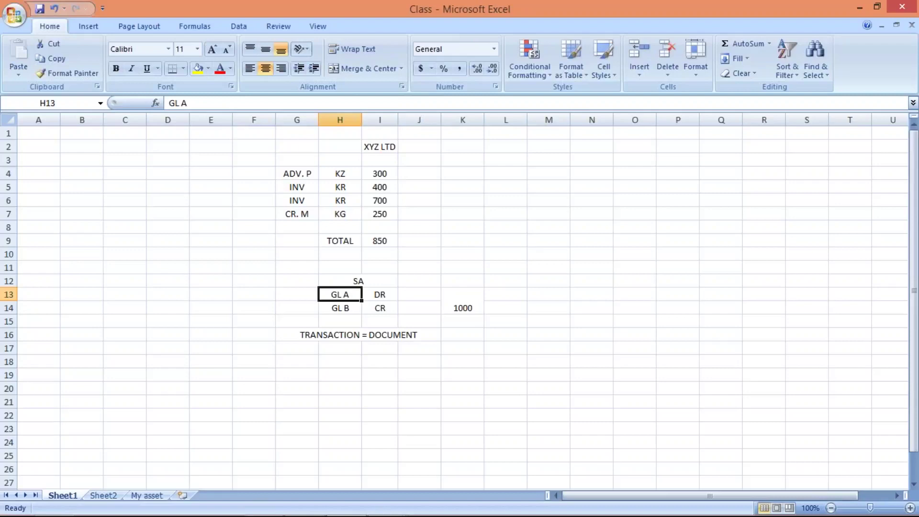
Step: Review the SA document type label together with the GL A and GL B posting lines
{"action": "left_click", "coordinate": [342, 276]}
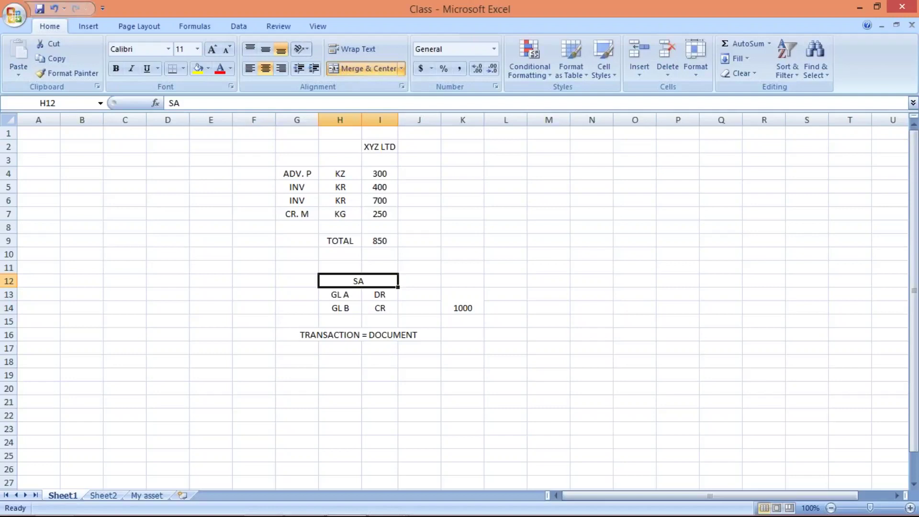
{"action": "left_click_drag", "start_coordinate": [340, 294], "coordinate": [381, 310]}
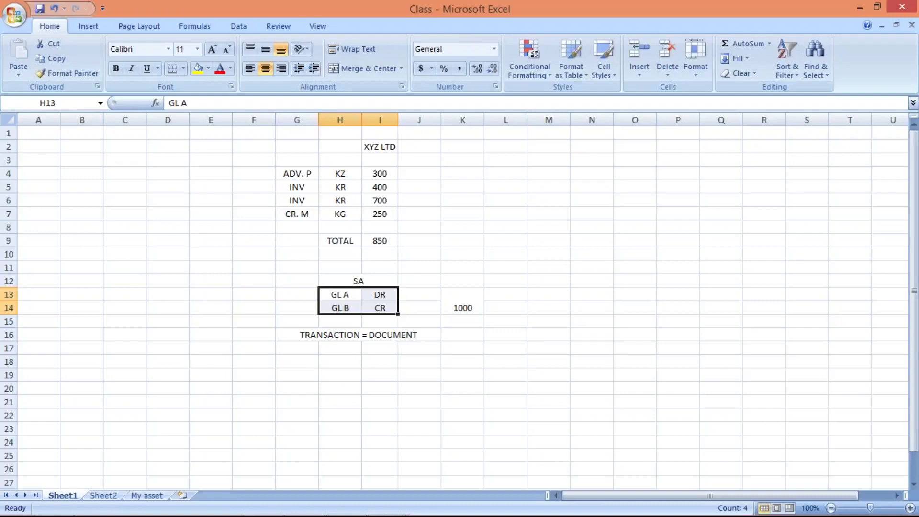
{"action": "left_click", "coordinate": [357, 278]}
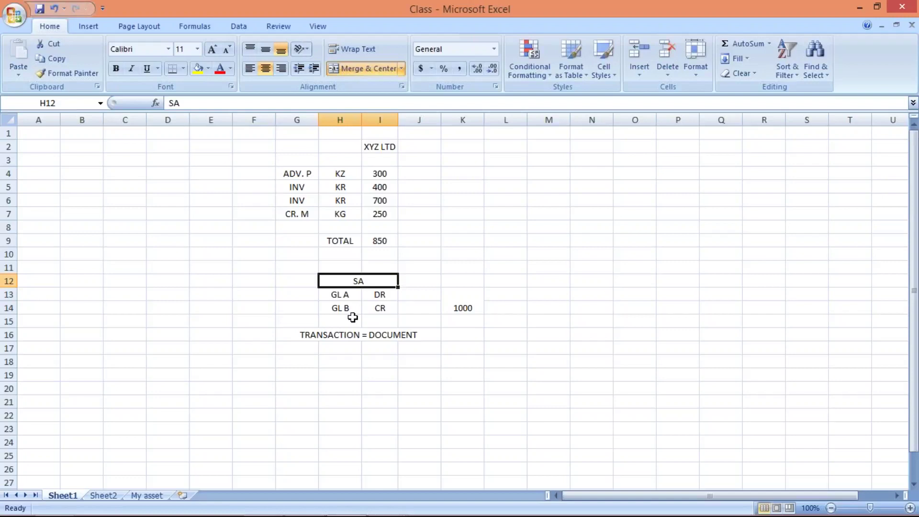
Step: Switch to the SAP Document Types session and open the number range information for the range assigned to SA
{"action": "mouse_move", "coordinate": [386, 502]}
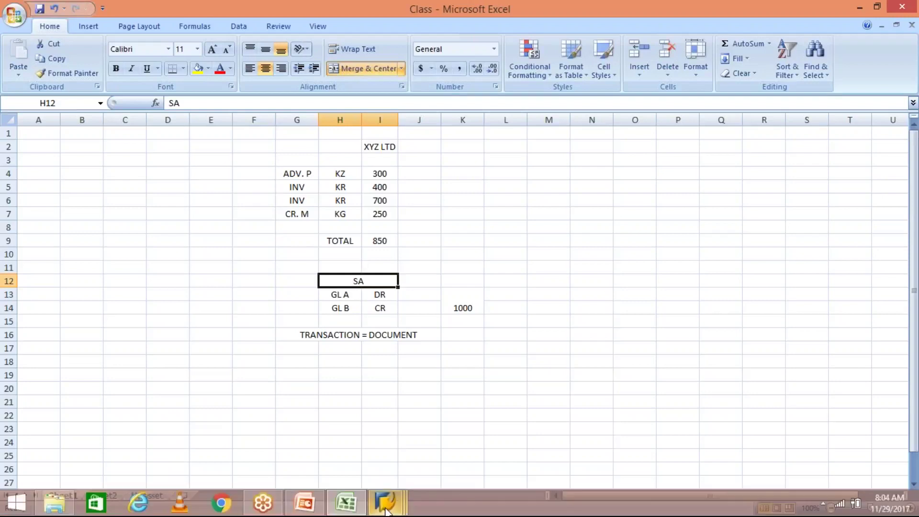
{"action": "left_click", "coordinate": [385, 501]}
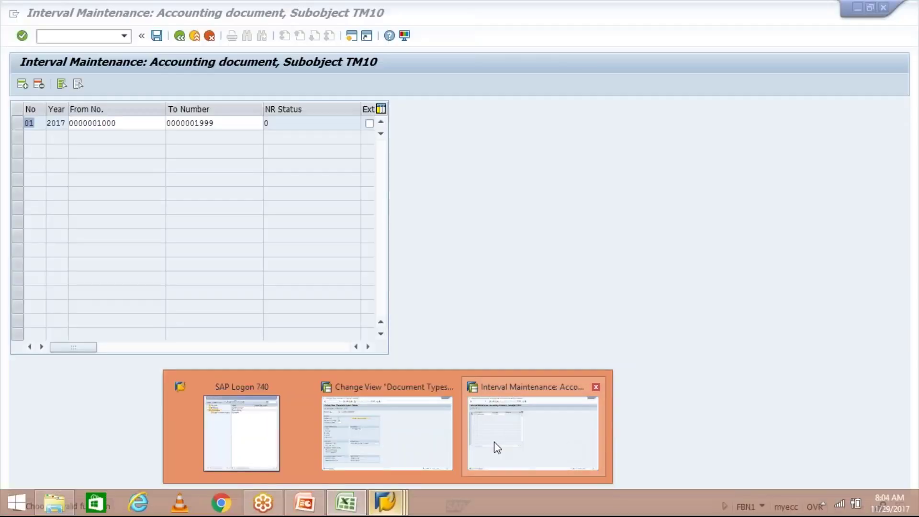
{"action": "left_click", "coordinate": [400, 411]}
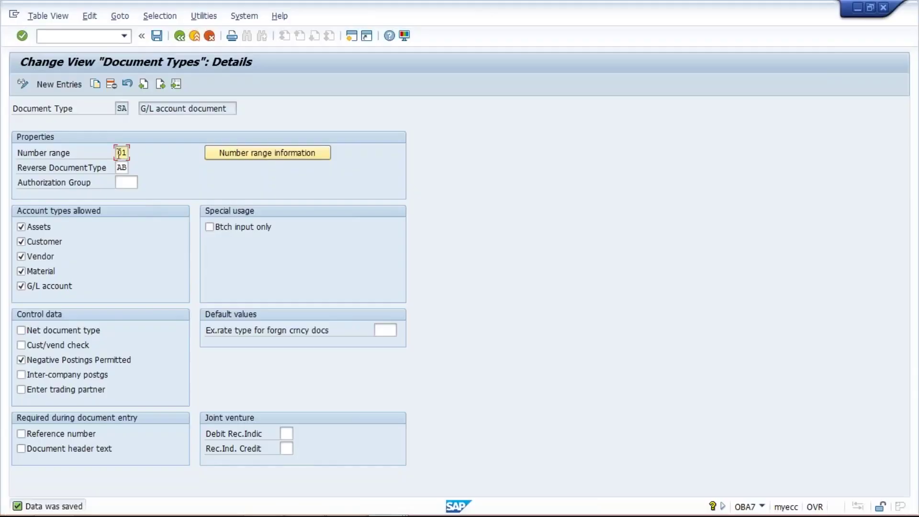
{"action": "left_click_drag", "start_coordinate": [128, 152], "coordinate": [113, 151]}
{"action": "left_click", "coordinate": [286, 160]}
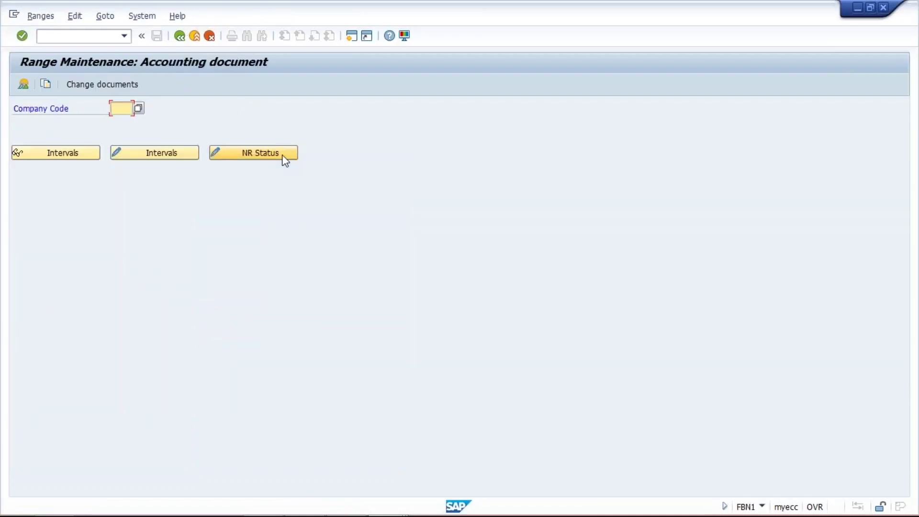
Step: Open the accounting document intervals of company code TM10 in change mode
{"action": "type", "text": "T"}
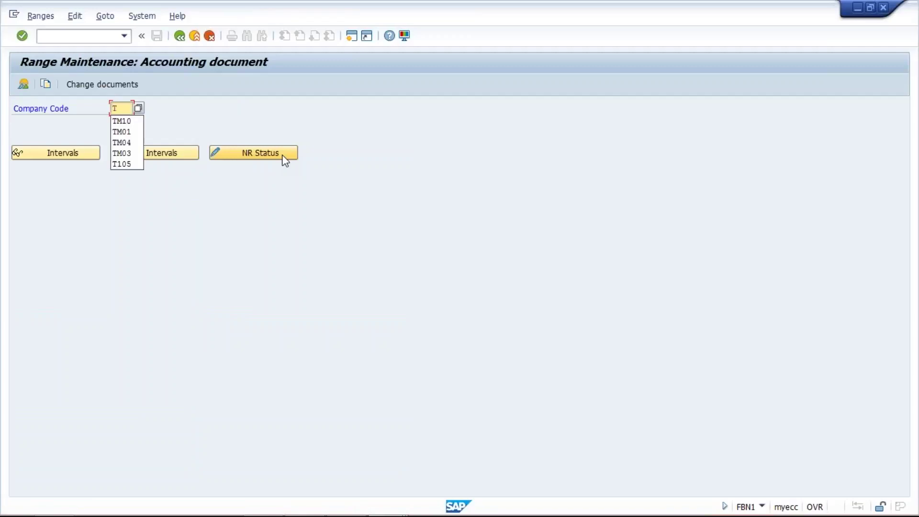
{"action": "left_click", "coordinate": [121, 123]}
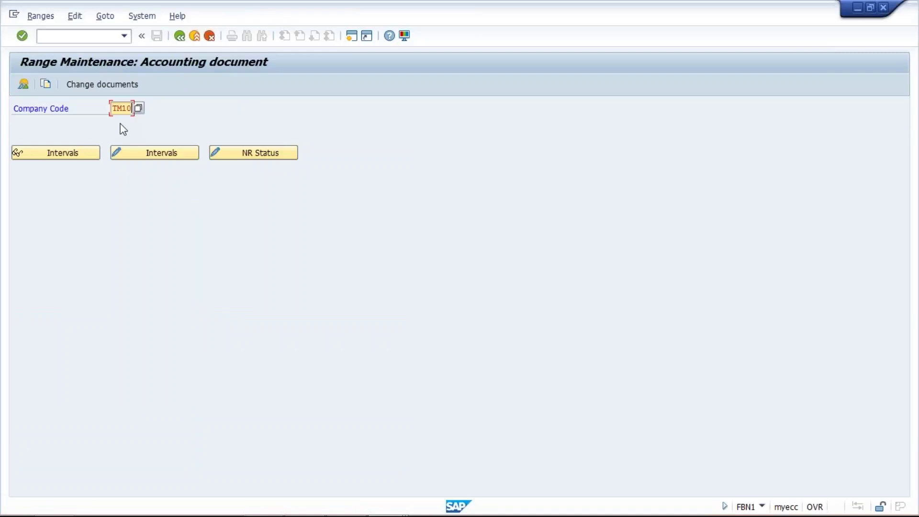
{"action": "left_click", "coordinate": [142, 154]}
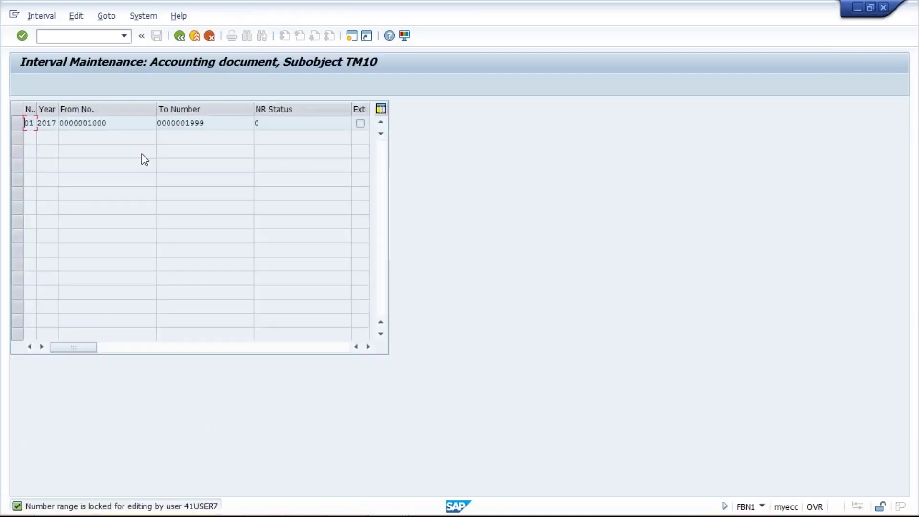
Step: Review the lower limit, upper limit and NR status of the 2017 interval 01
{"action": "left_click_drag", "start_coordinate": [116, 123], "coordinate": [88, 123]}
{"action": "mouse_move", "coordinate": [204, 123]}
{"action": "left_mouse_down"}
{"action": "mouse_move", "coordinate": [174, 123]}
{"action": "mouse_move", "coordinate": [186, 123]}
{"action": "left_mouse_up"}
{"action": "left_click", "coordinate": [279, 124]}
{"action": "double_click", "coordinate": [257, 123]}
{"action": "left_click", "coordinate": [283, 124]}
{"action": "double_click", "coordinate": [256, 123]}
{"action": "left_click", "coordinate": [90, 123]}
{"action": "left_click_drag", "start_coordinate": [111, 123], "coordinate": [89, 119]}
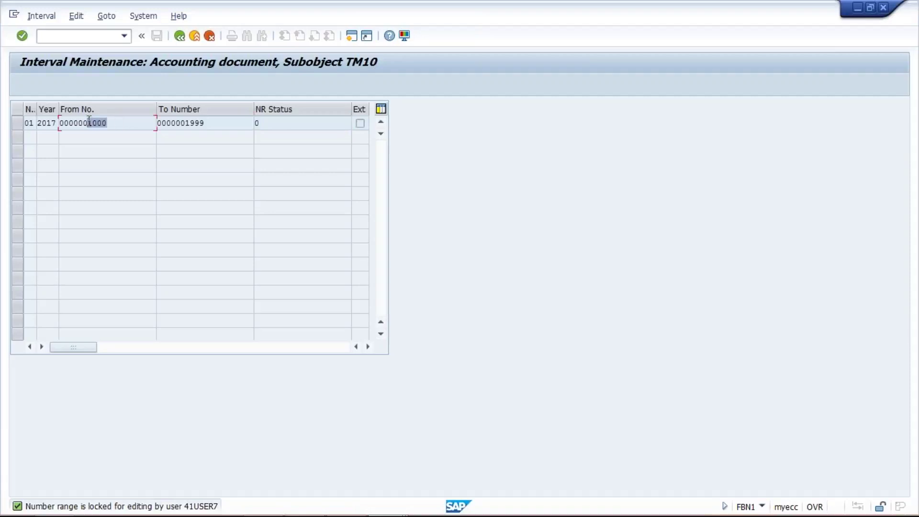
{"action": "left_click", "coordinate": [258, 123]}
Step: Switch to the Excel worksheet and enter document number 1000 in cell K13 beside the GL A and GL B entry
{"action": "left_click", "coordinate": [346, 502]}
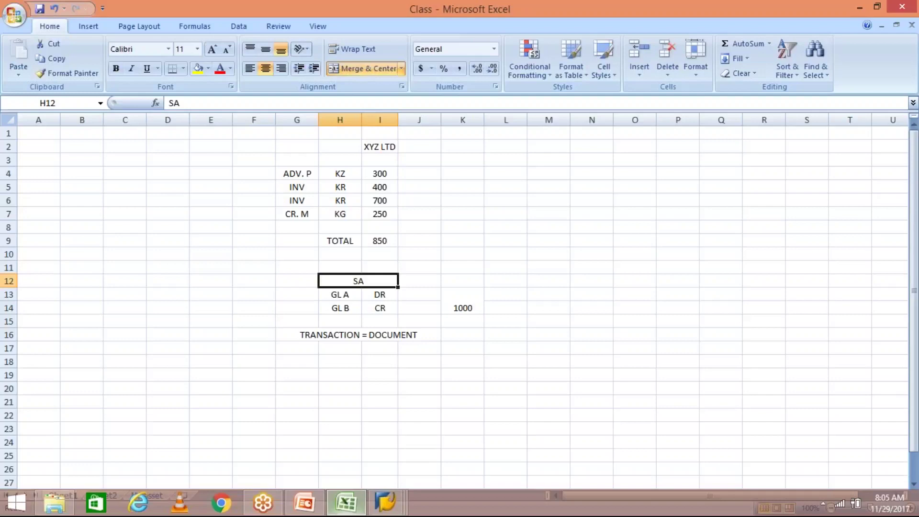
{"action": "left_click", "coordinate": [461, 306]}
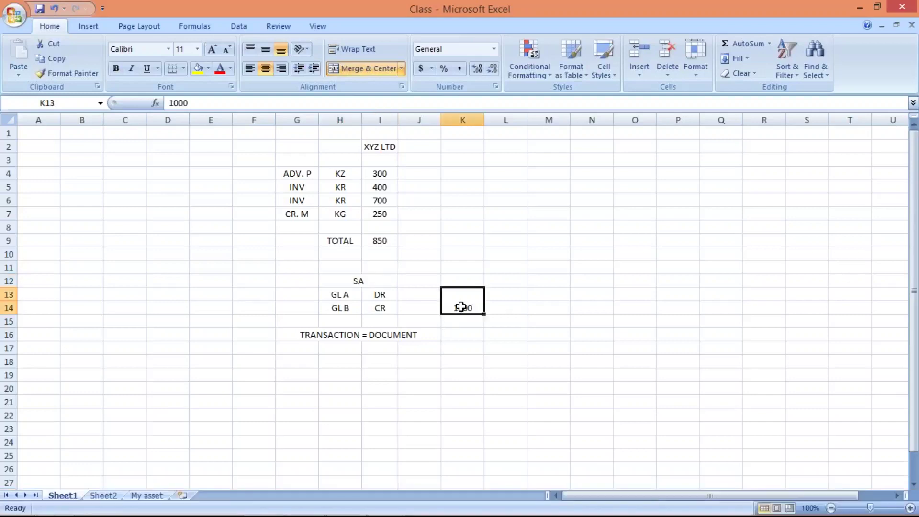
{"action": "type", "text": "1000"}
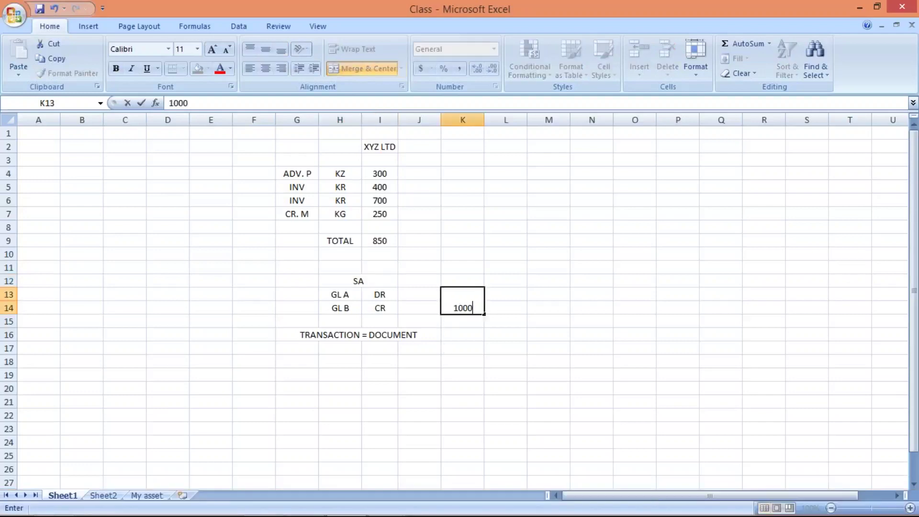
{"action": "key", "text": "Return"}
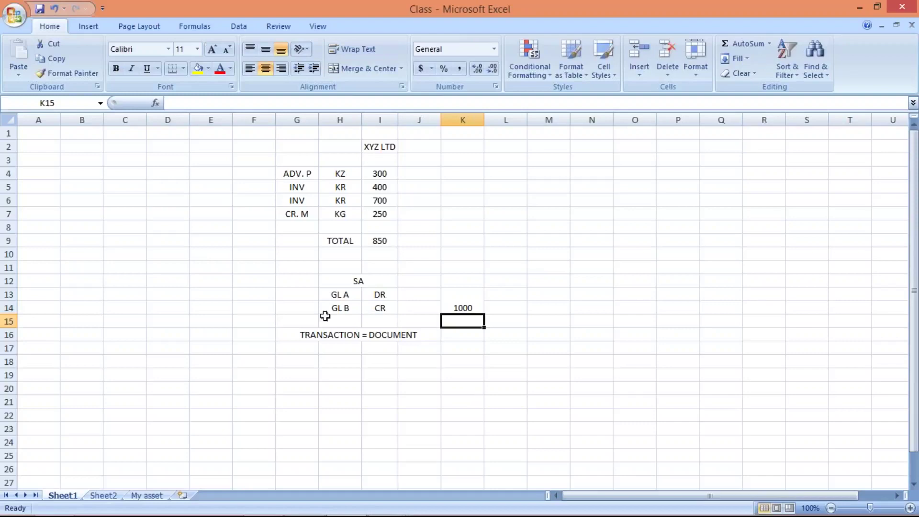
Step: Switch back to the locked TM10 interval overview in SAP and review interval 01 and its starting number
{"action": "mouse_move", "coordinate": [425, 508]}
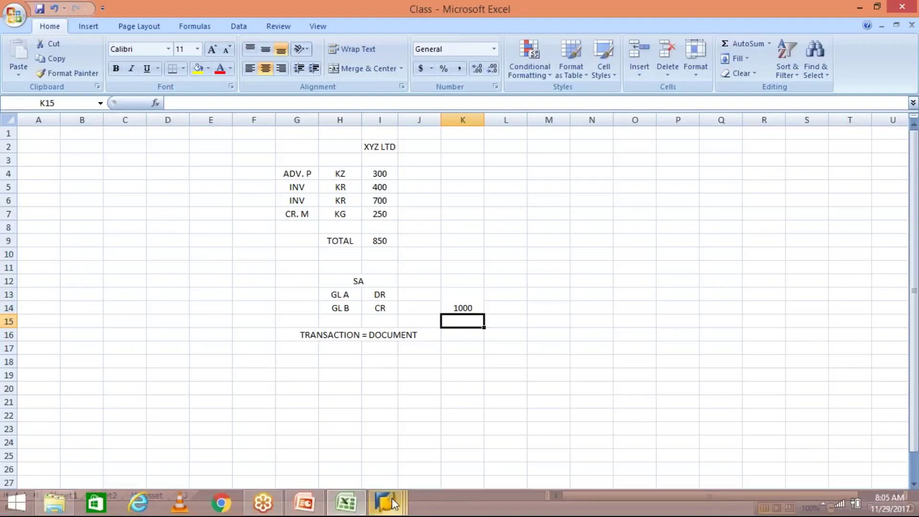
{"action": "mouse_move", "coordinate": [393, 502]}
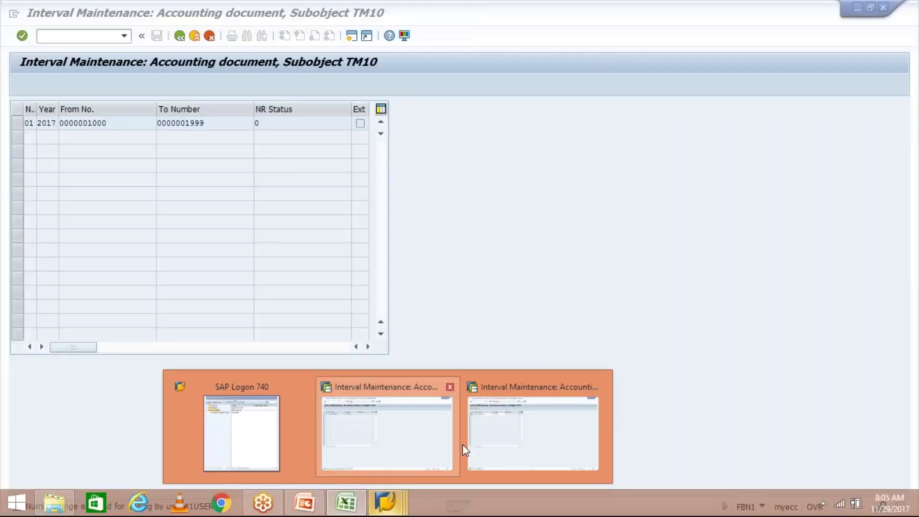
{"action": "left_click", "coordinate": [459, 444]}
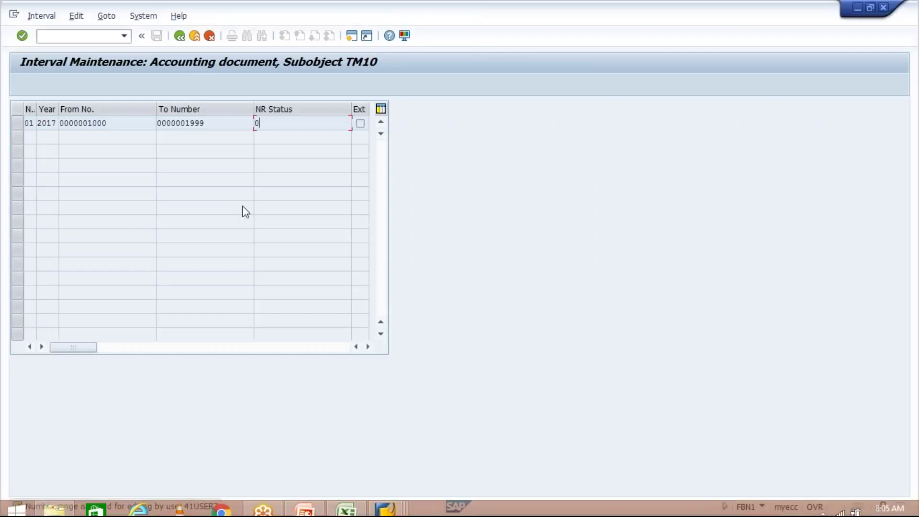
{"action": "left_click", "coordinate": [28, 122]}
{"action": "left_click_drag", "start_coordinate": [123, 123], "coordinate": [89, 123]}
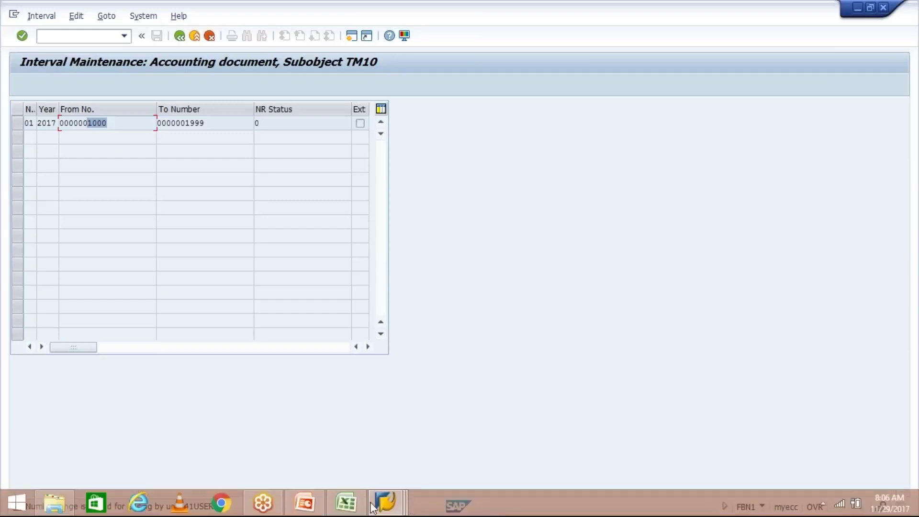
Step: Compare the document number in K13 of the Excel worksheet with the NR status of interval 01 in SAP
{"action": "left_click", "coordinate": [346, 502]}
{"action": "left_click", "coordinate": [469, 308]}
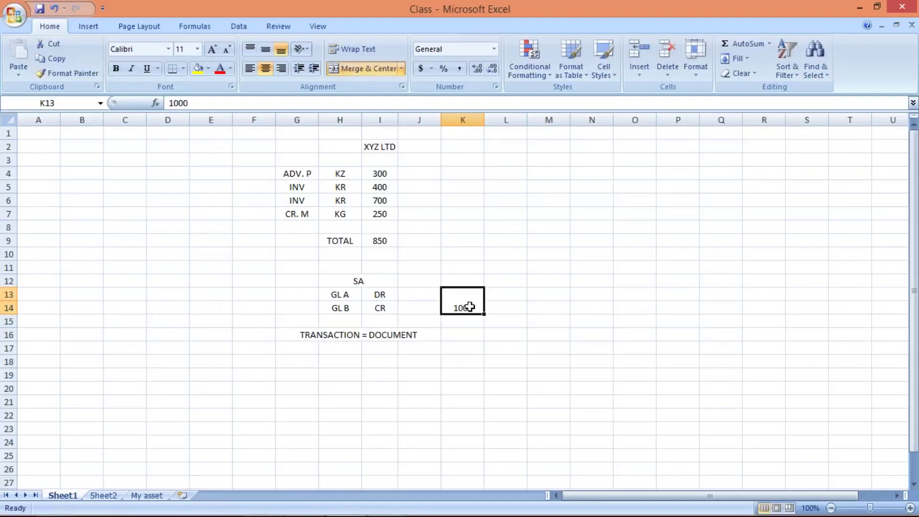
{"action": "key", "text": "alt+Tab"}
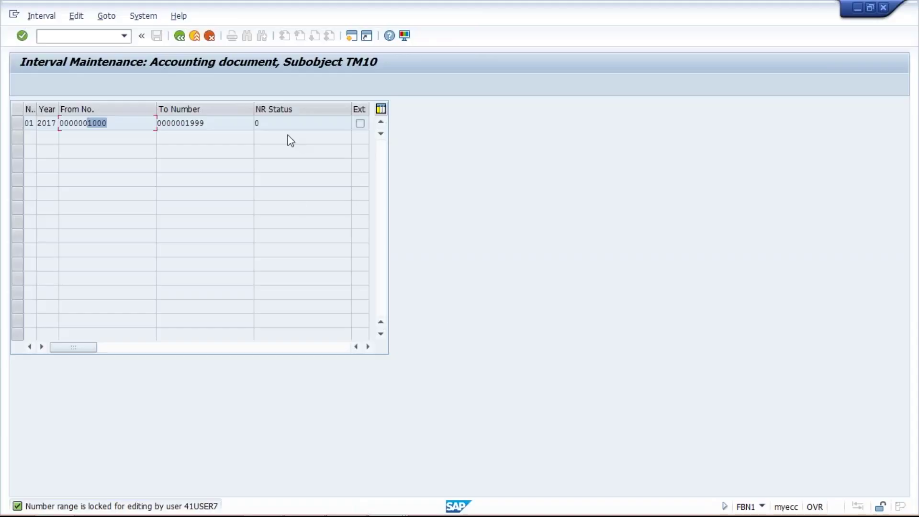
{"action": "left_click", "coordinate": [257, 123]}
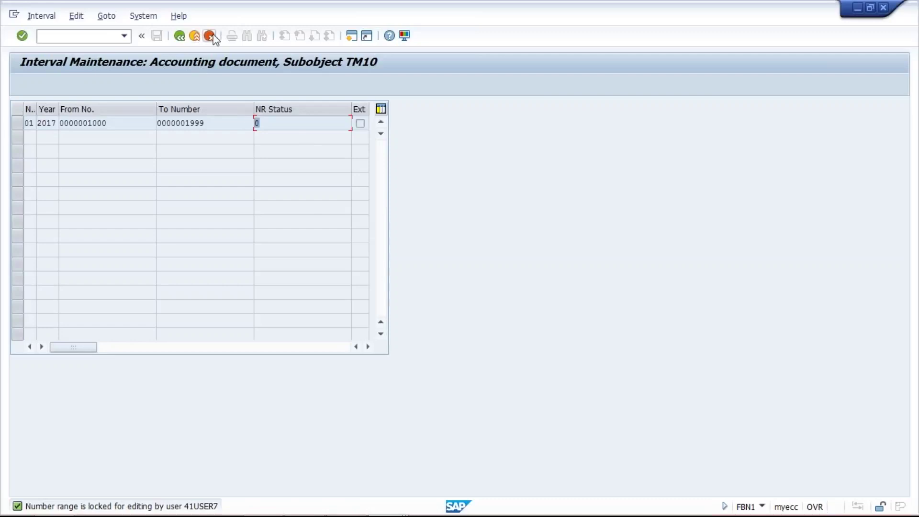
Step: In the other FBN1 session, leave the interval editing and set the NR status of TM10 interval 01 to 1000
{"action": "key", "text": "Return"}
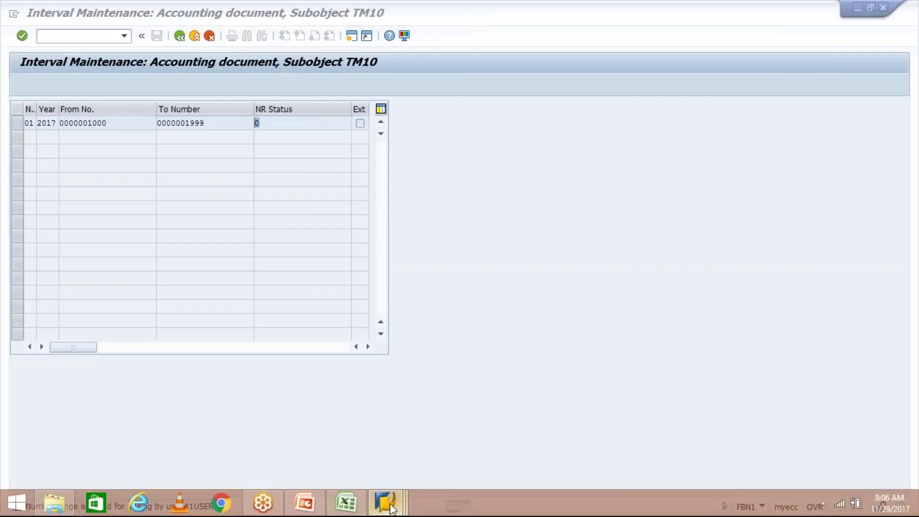
{"action": "key", "text": "F3"}
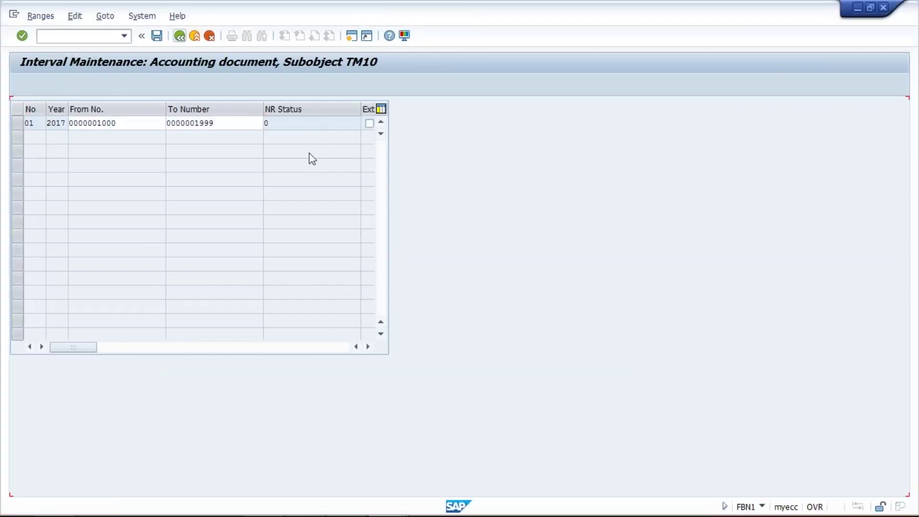
{"action": "left_click", "coordinate": [252, 152]}
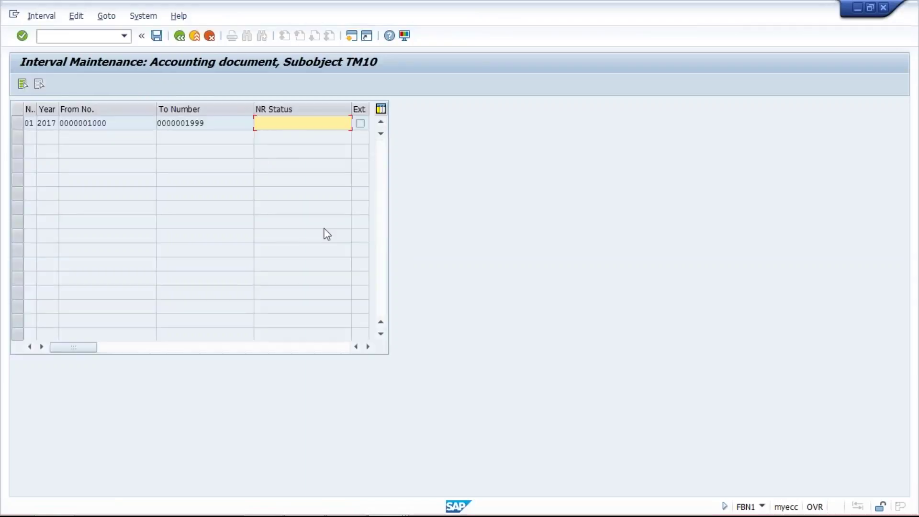
{"action": "type", "text": "1000"}
{"action": "key", "text": "shift+Home"}
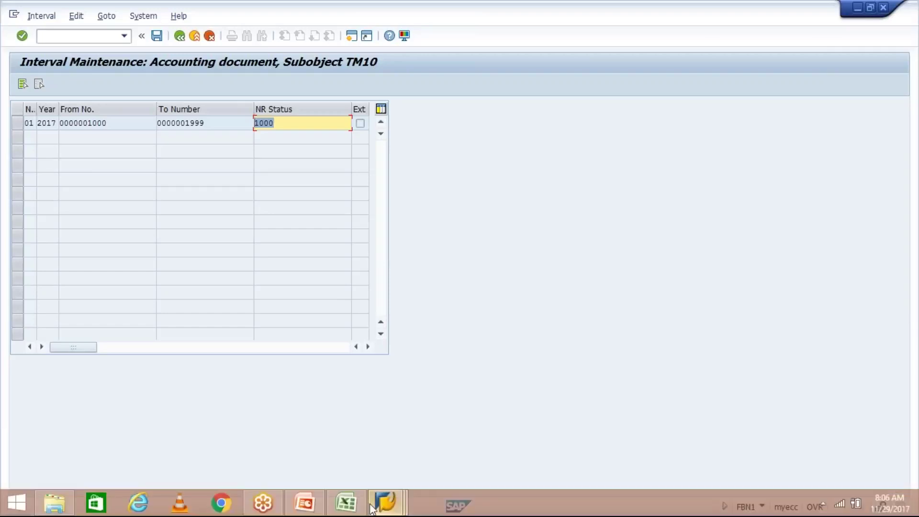
Step: Switch to the Excel worksheet and copy the SA entry with its GL A and GL B lines from H12:I14 to H18
{"action": "left_click", "coordinate": [350, 504]}
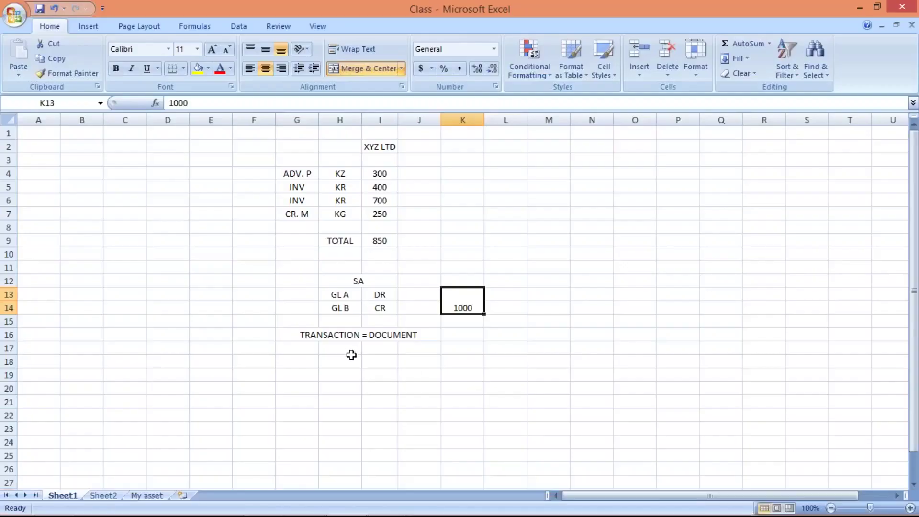
{"action": "left_click_drag", "start_coordinate": [348, 281], "coordinate": [378, 308]}
{"action": "key", "text": "ctrl+c"}
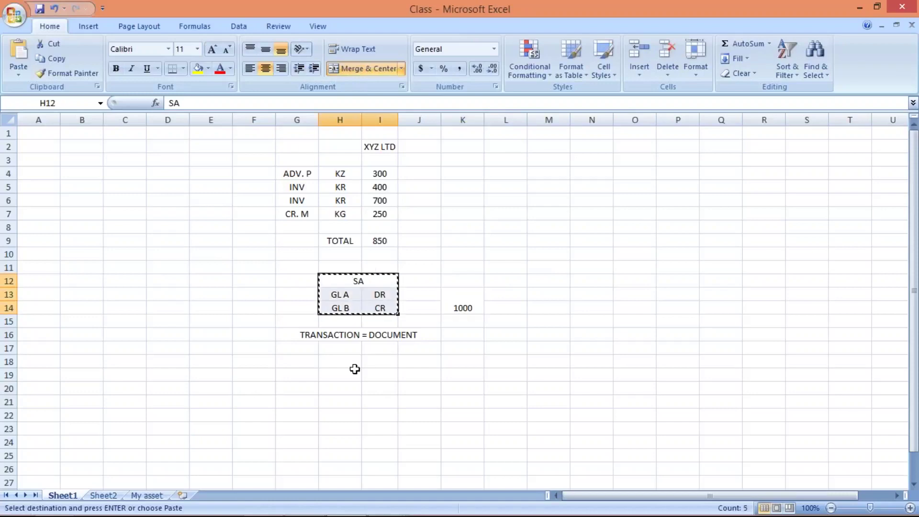
{"action": "left_click", "coordinate": [340, 362]}
{"action": "key", "text": "ctrl+v"}
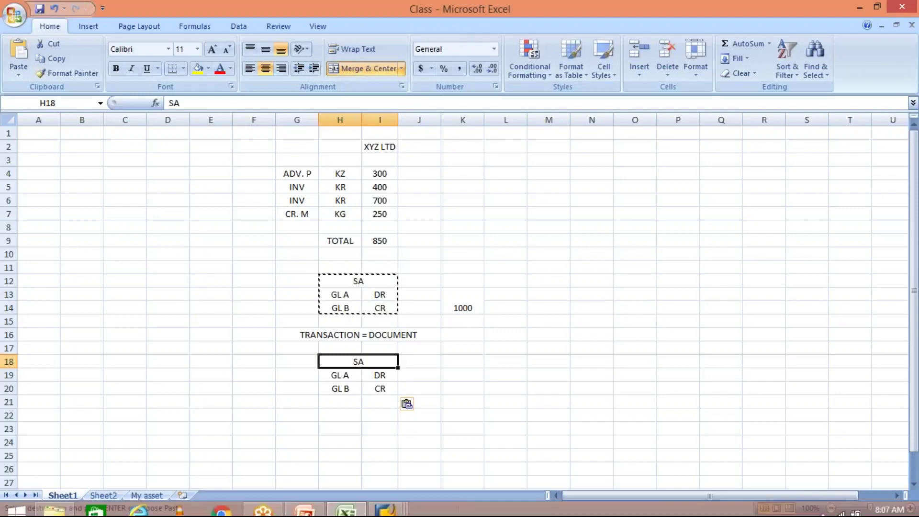
Step: Switch to the locked SAP interval overview and return from it to the details of document type SA
{"action": "mouse_move", "coordinate": [385, 502]}
{"action": "left_click", "coordinate": [369, 424]}
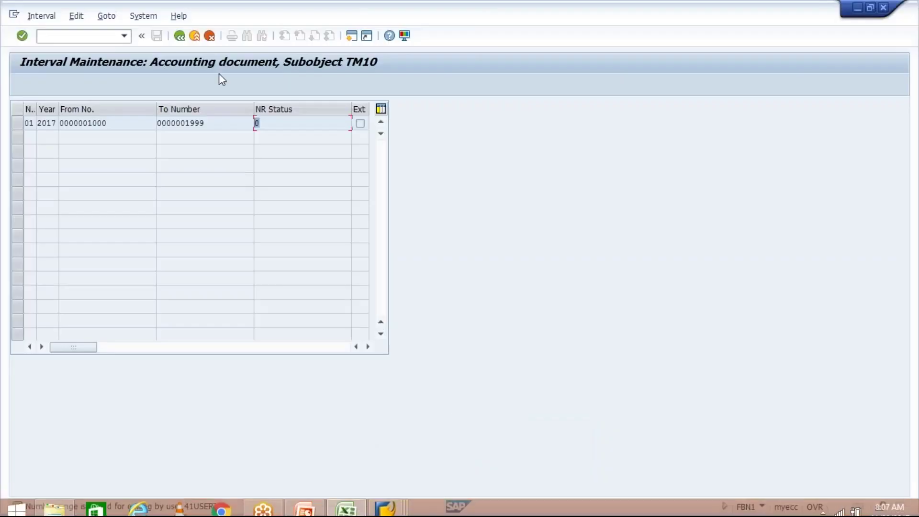
{"action": "left_click", "coordinate": [180, 35]}
{"action": "left_click", "coordinate": [177, 37]}
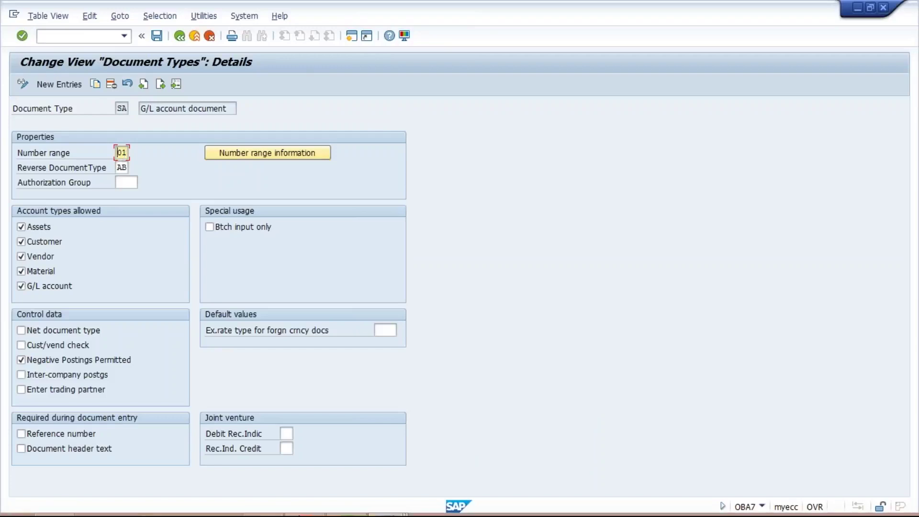
Step: Switch to the SAP session with the editable NR status and review interval 01's limits and its current number
{"action": "mouse_move", "coordinate": [478, 498]}
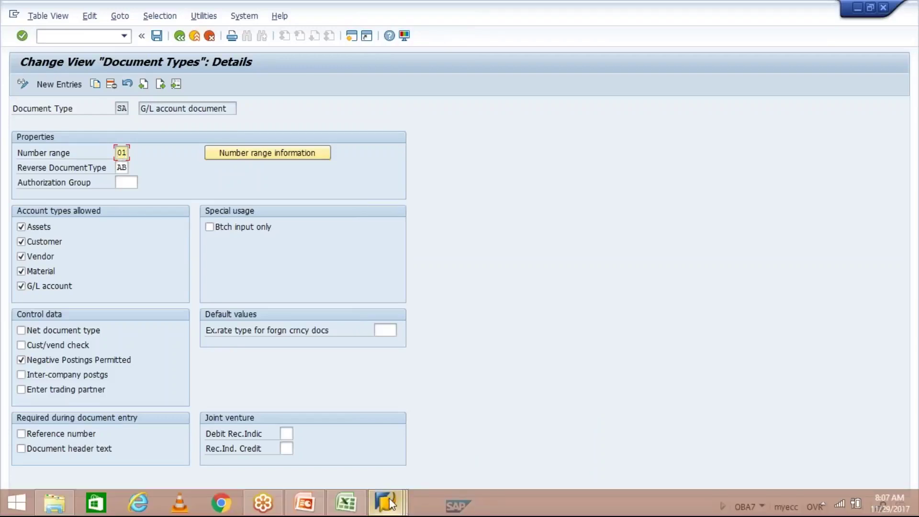
{"action": "left_click", "coordinate": [544, 455]}
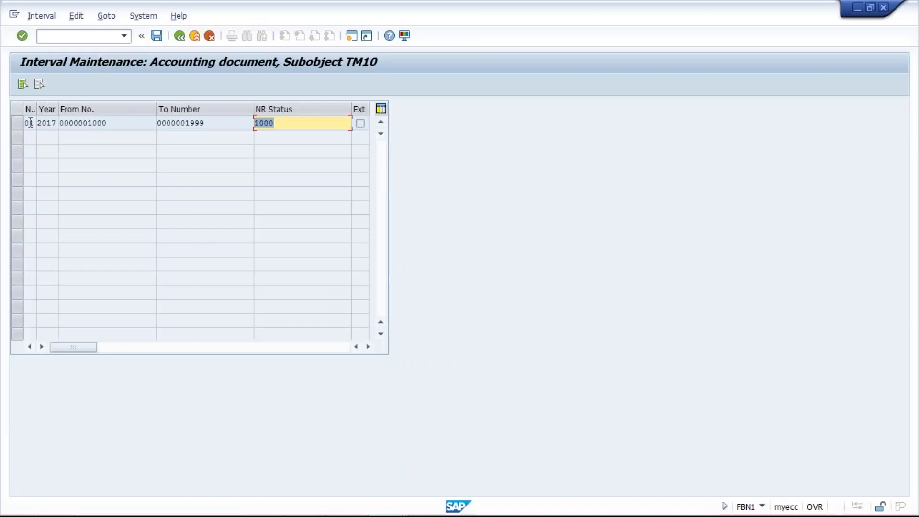
{"action": "left_click_drag", "start_coordinate": [119, 123], "coordinate": [87, 123]}
{"action": "left_click_drag", "start_coordinate": [213, 123], "coordinate": [187, 122]}
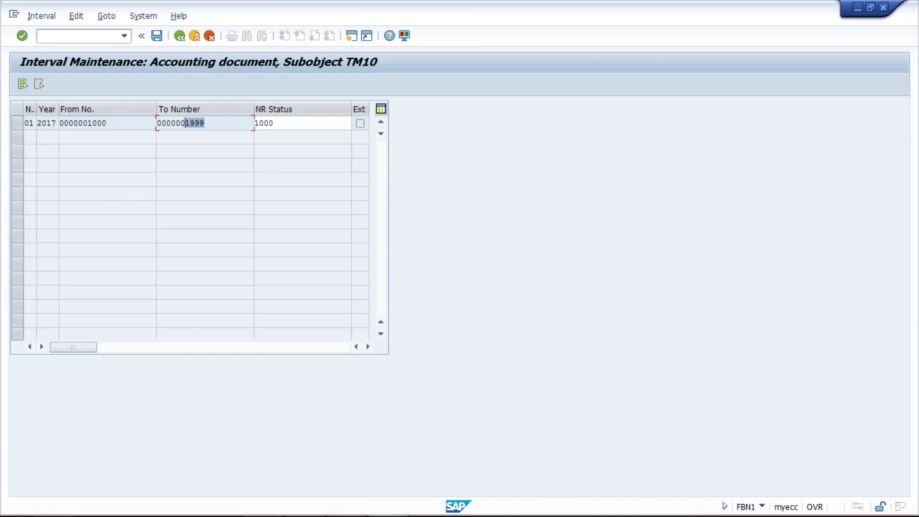
{"action": "left_click", "coordinate": [211, 125]}
{"action": "left_click_drag", "start_coordinate": [281, 122], "coordinate": [253, 119]}
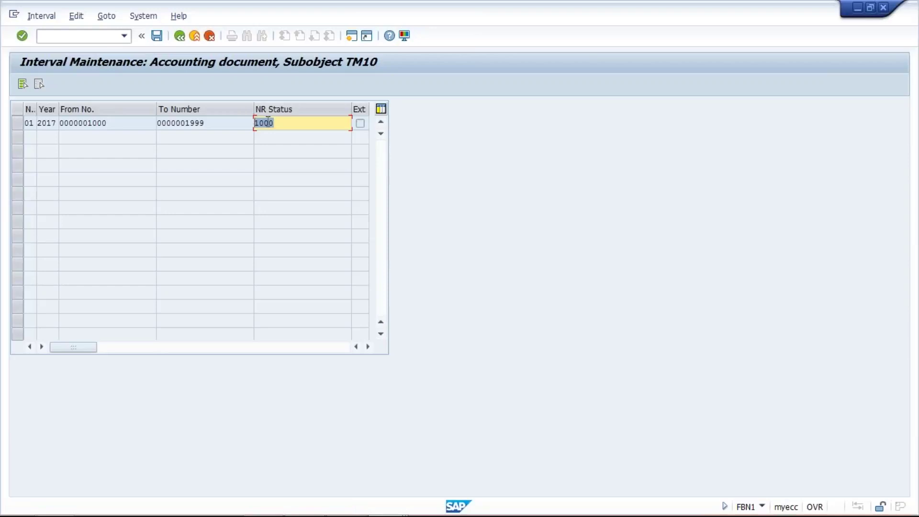
{"action": "left_click", "coordinate": [283, 127]}
{"action": "left_click_drag", "start_coordinate": [281, 125], "coordinate": [251, 126]}
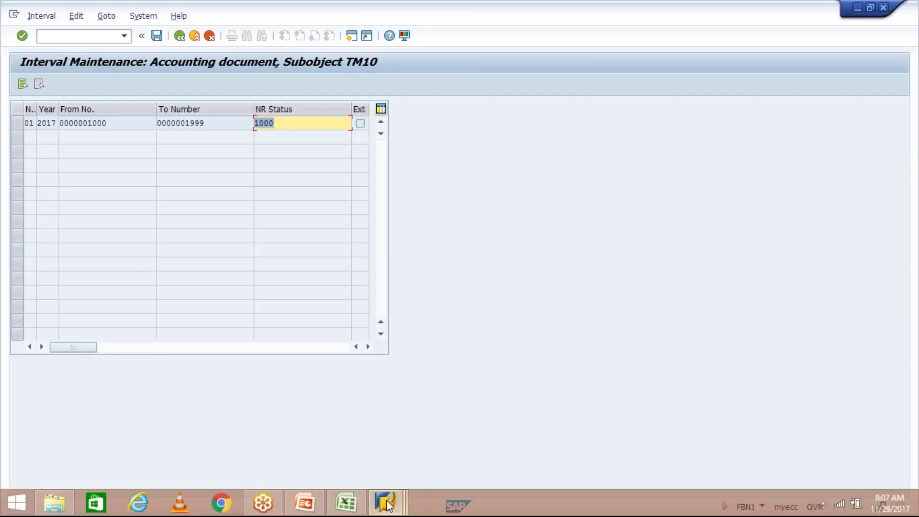
Step: Switch to the Excel worksheet and enter document number 1001 in K20 beside the second SA entry
{"action": "left_click", "coordinate": [366, 500]}
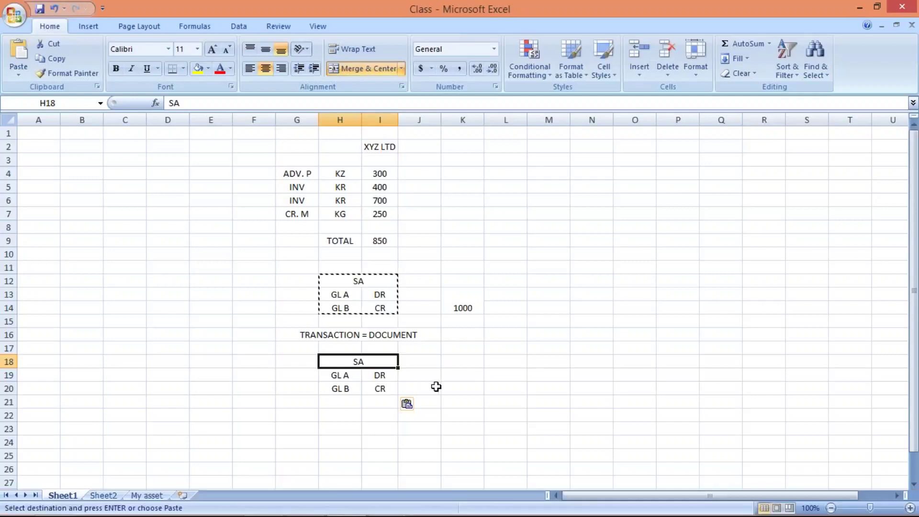
{"action": "left_click", "coordinate": [451, 388]}
{"action": "type", "text": "1001"}
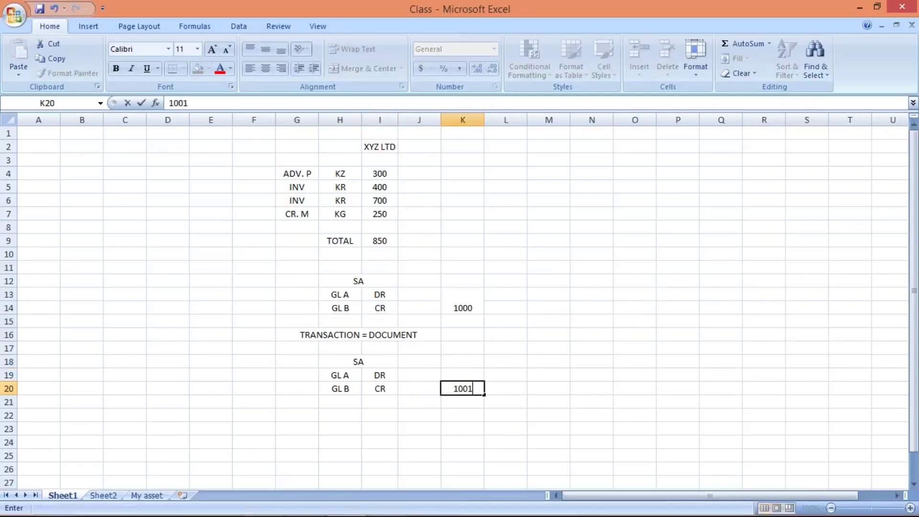
Step: Switch to the SAP interval maintenance for TM10 and set the NR status of interval 01 to 1001
{"action": "key", "text": "alt+Tab"}
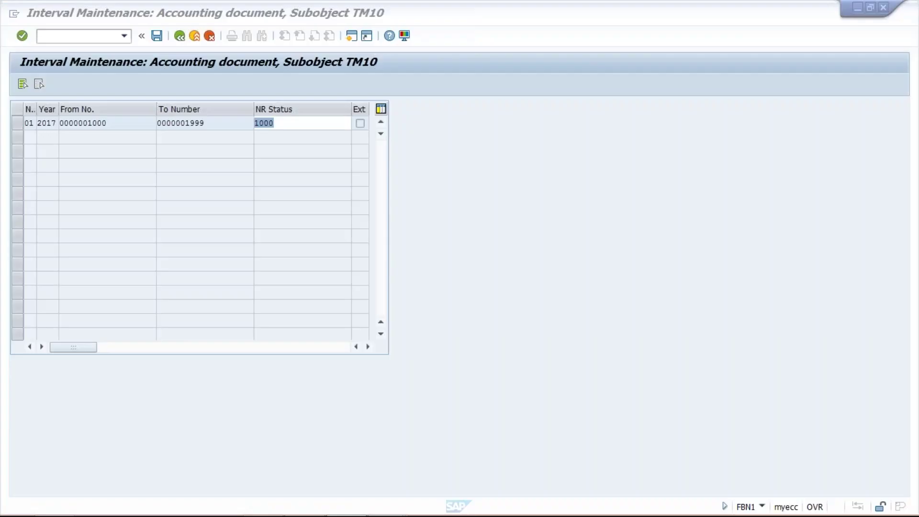
{"action": "type", "text": "10"}
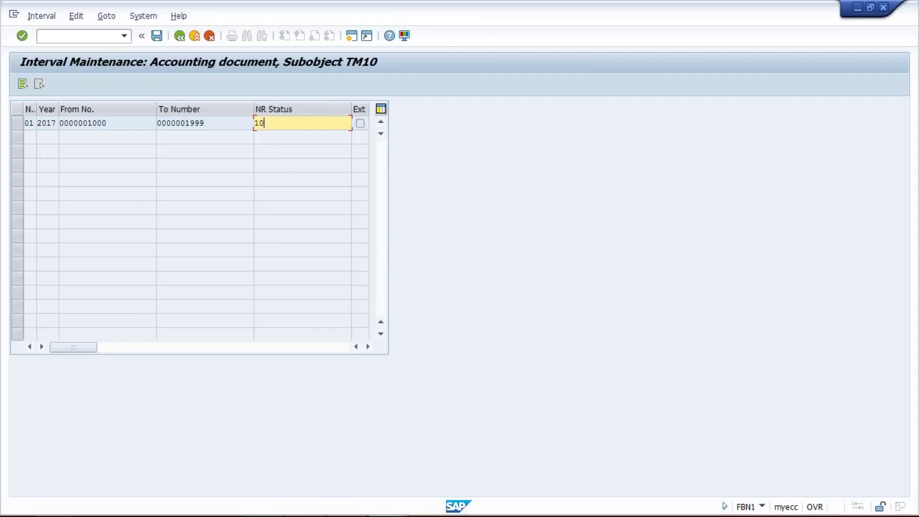
{"action": "type", "text": "01"}
{"action": "left_click", "coordinate": [360, 123]}
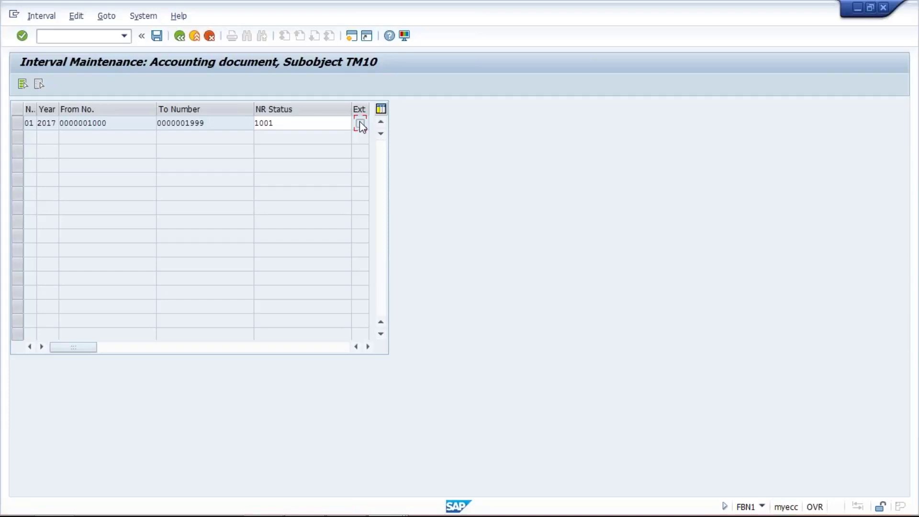
{"action": "left_click", "coordinate": [311, 124]}
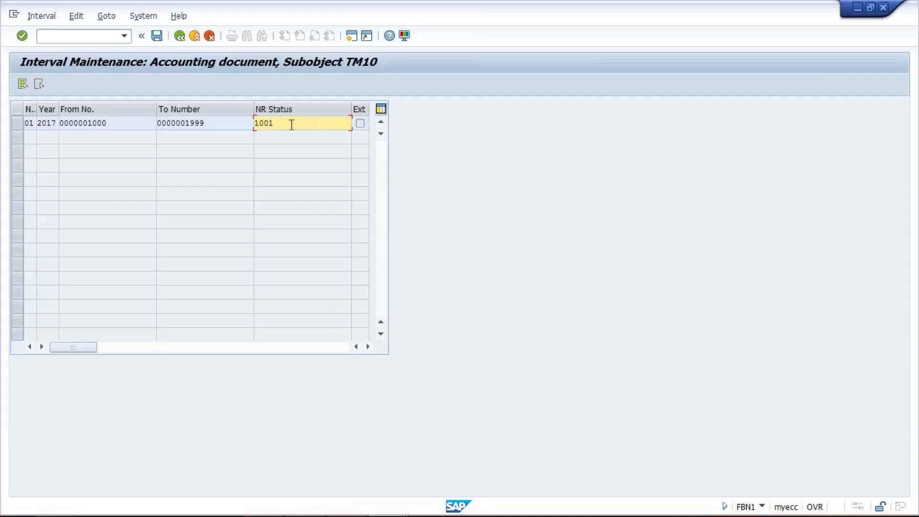
{"action": "left_click_drag", "start_coordinate": [248, 123], "coordinate": [289, 123]}
{"action": "left_click", "coordinate": [360, 124]}
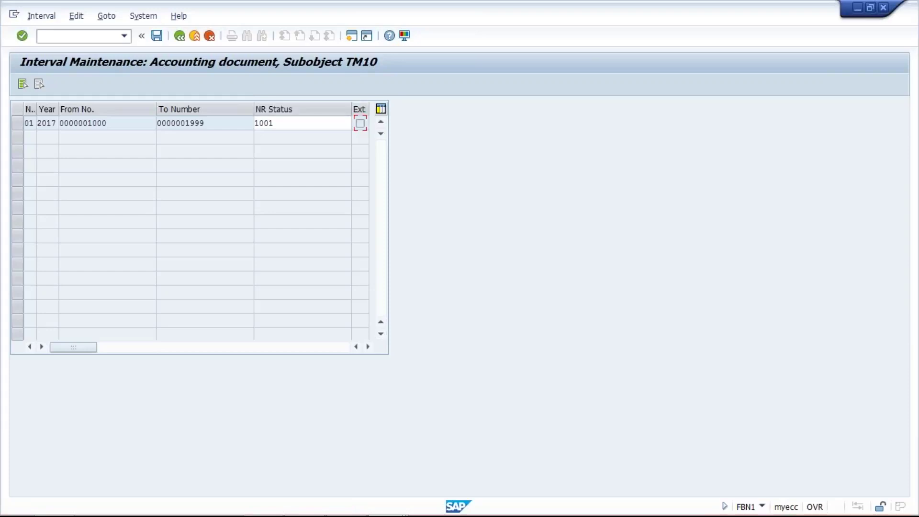
{"action": "left_click", "coordinate": [303, 124]}
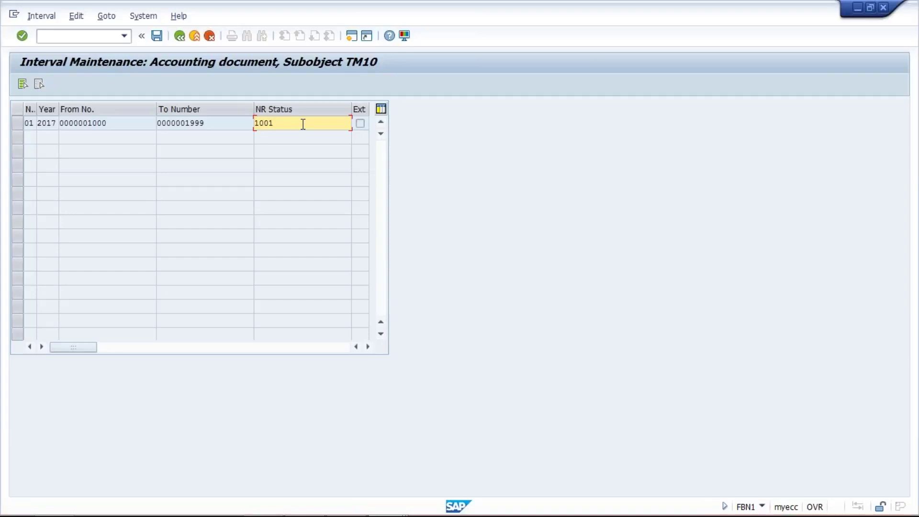
Step: Compare the Document Type – OBA7 slide in PowerPoint with the number range in the SAP details of document type SA
{"action": "mouse_move", "coordinate": [277, 510]}
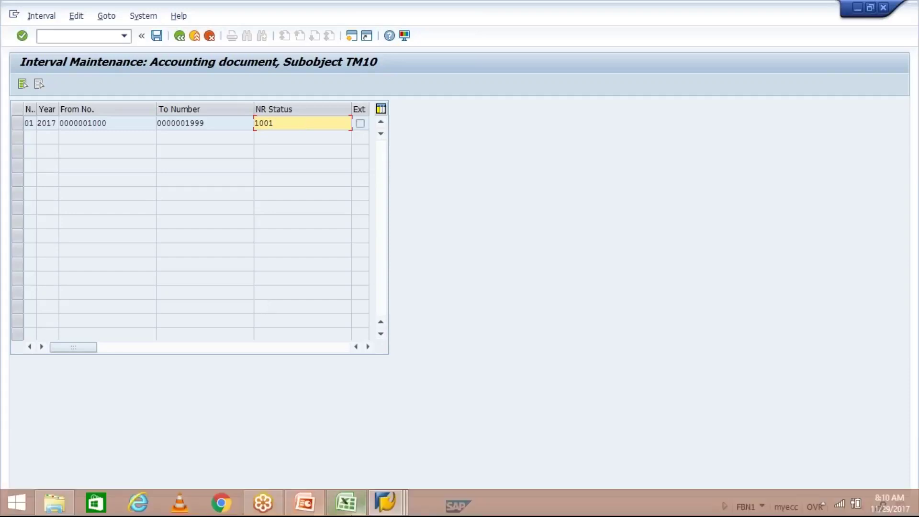
{"action": "left_click", "coordinate": [306, 504]}
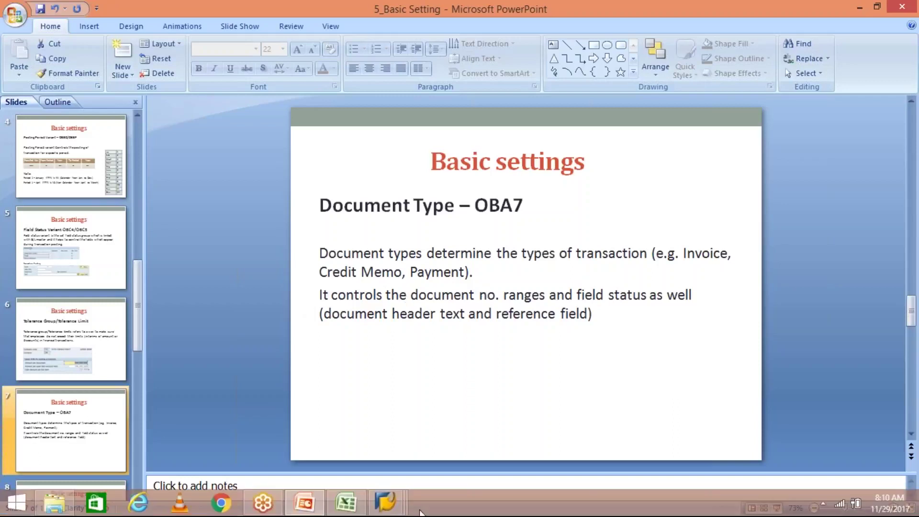
{"action": "mouse_move", "coordinate": [386, 503]}
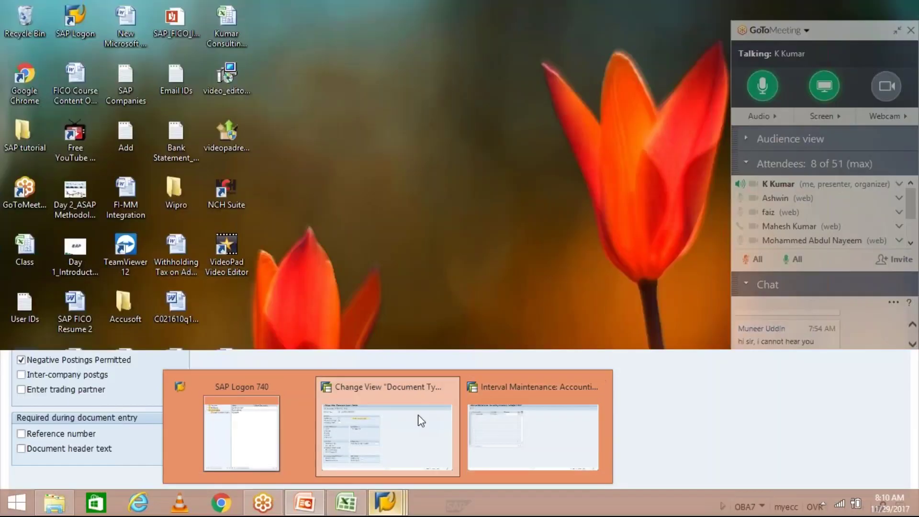
{"action": "left_click", "coordinate": [417, 414]}
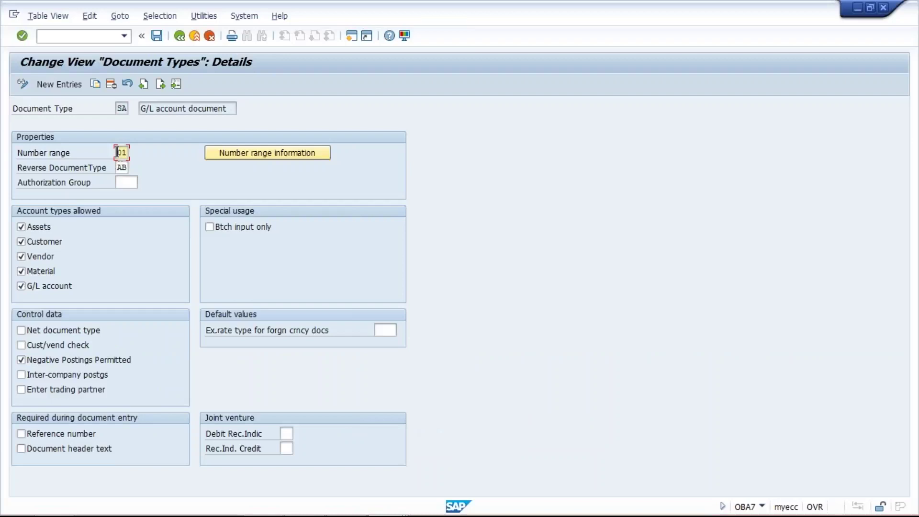
{"action": "left_click_drag", "start_coordinate": [116, 152], "coordinate": [127, 153]}
{"action": "key", "text": "alt+Tab"}
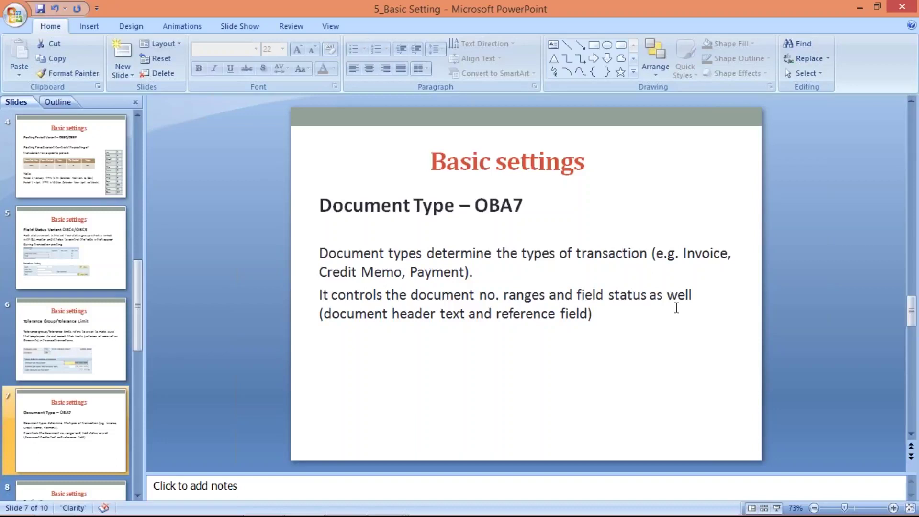
{"action": "key", "text": "alt+Tab"}
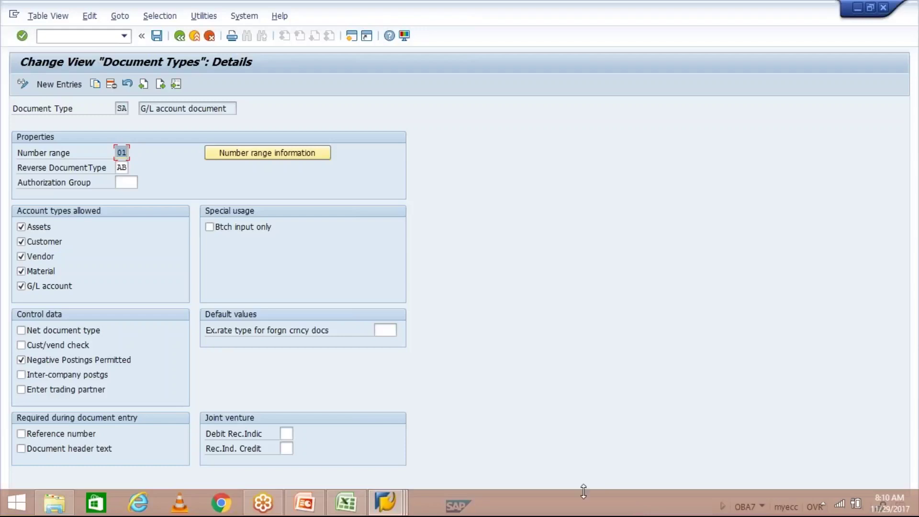
Step: Switch to the interval maintenance session and start transaction F-02 from it with /NF-02
{"action": "mouse_move", "coordinate": [394, 502]}
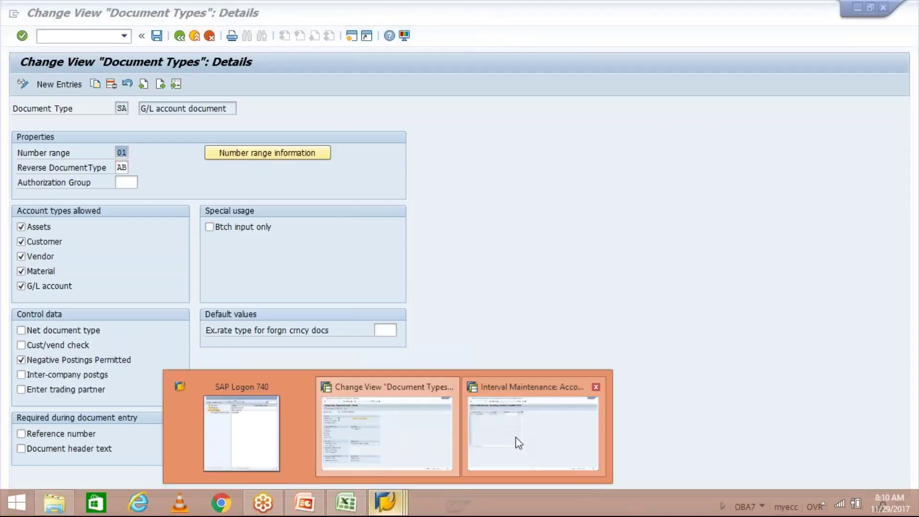
{"action": "left_click", "coordinate": [515, 437]}
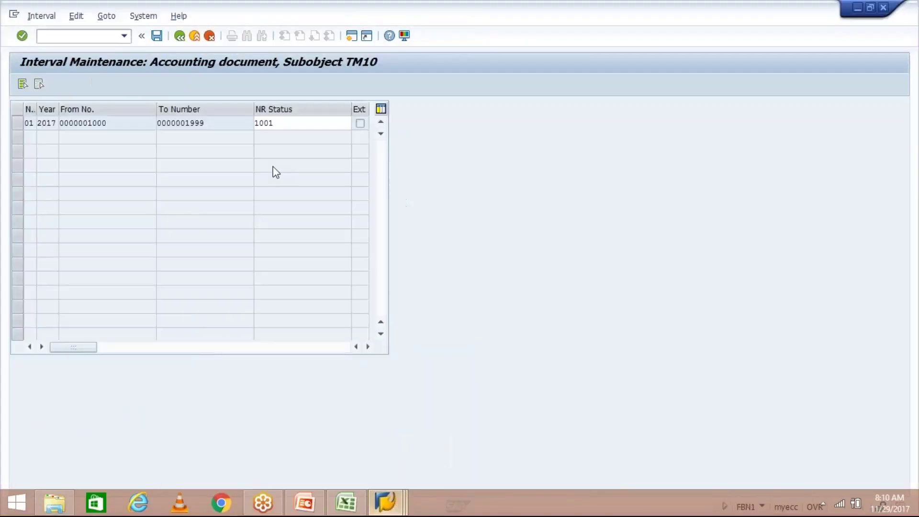
{"action": "left_click", "coordinate": [77, 36]}
{"action": "type", "text": "/NF-02"}
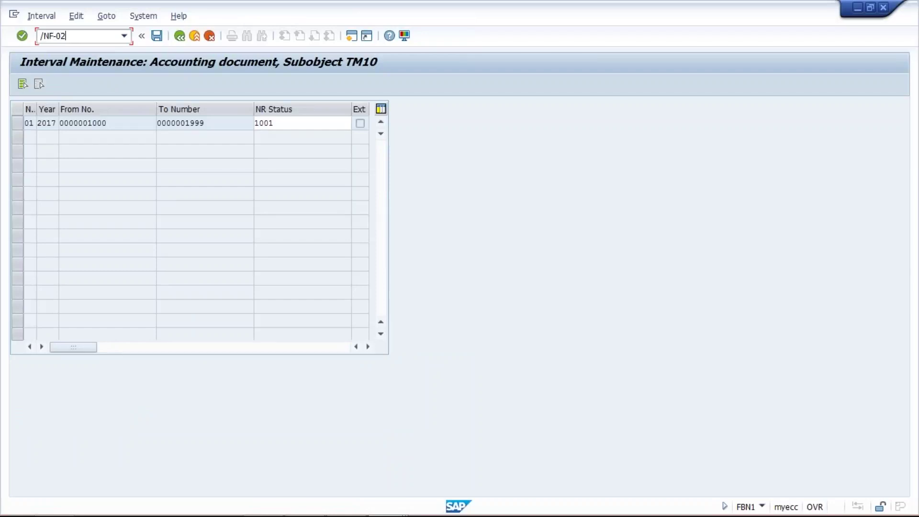
{"action": "key", "text": "Return"}
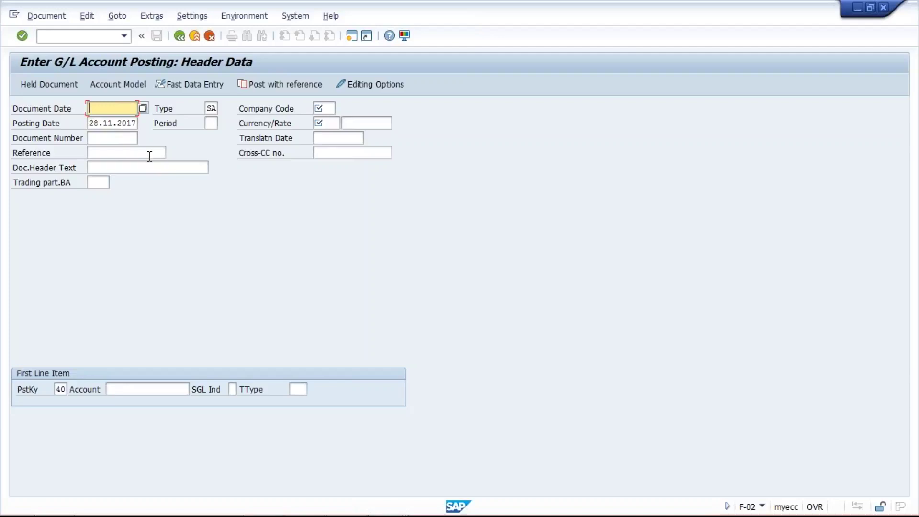
Step: Examine the Reference and Doc.Header Text fields of the G/L posting header, trying a short SS entry in Reference and clearing it
{"action": "left_click", "coordinate": [127, 153]}
{"action": "left_click", "coordinate": [129, 167]}
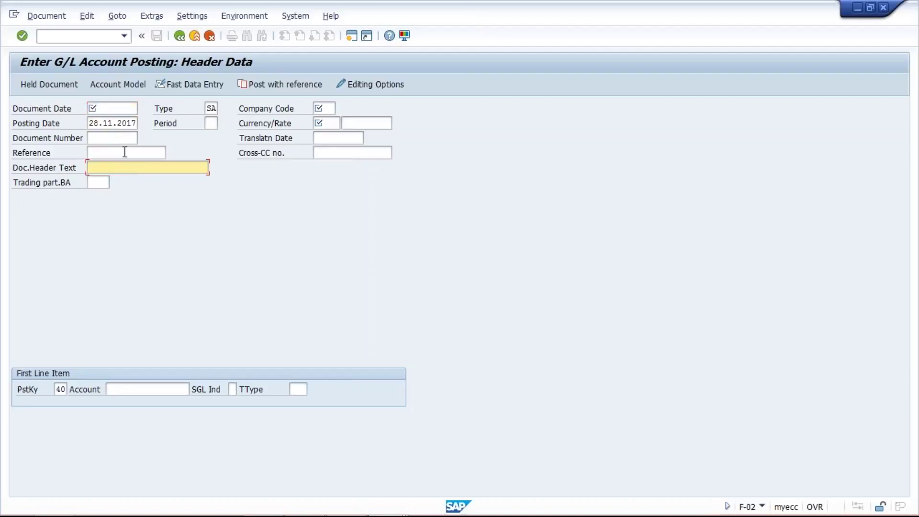
{"action": "left_click", "coordinate": [125, 152]}
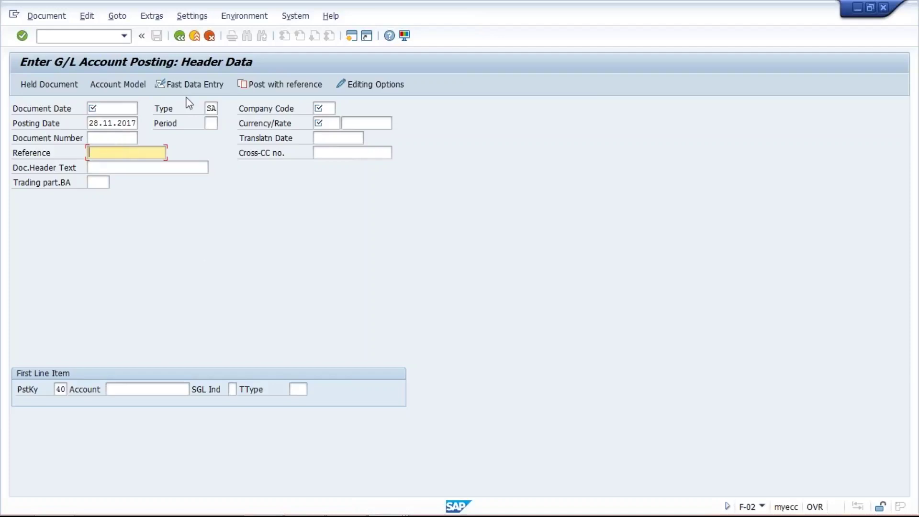
{"action": "left_click", "coordinate": [101, 165]}
{"action": "left_click", "coordinate": [101, 152]}
{"action": "left_click", "coordinate": [100, 167]}
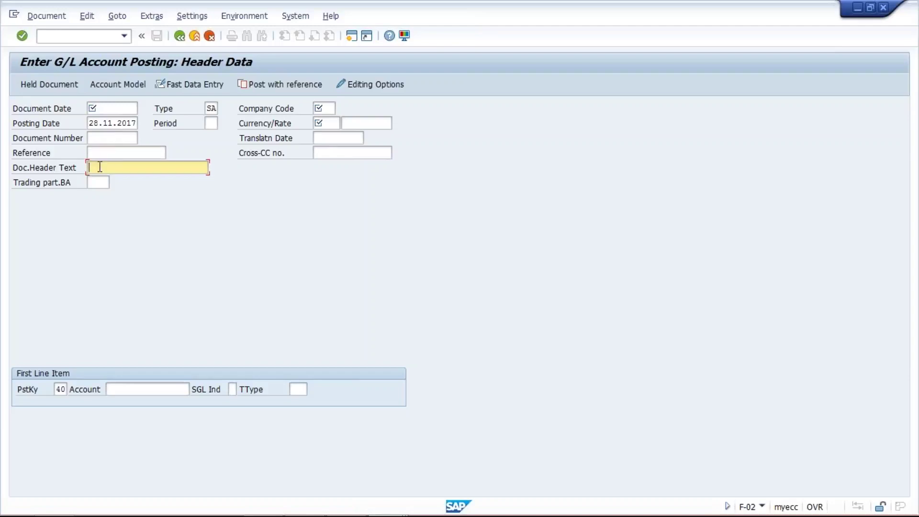
{"action": "left_click", "coordinate": [96, 152]}
{"action": "left_click", "coordinate": [101, 166]}
{"action": "left_click", "coordinate": [101, 154]}
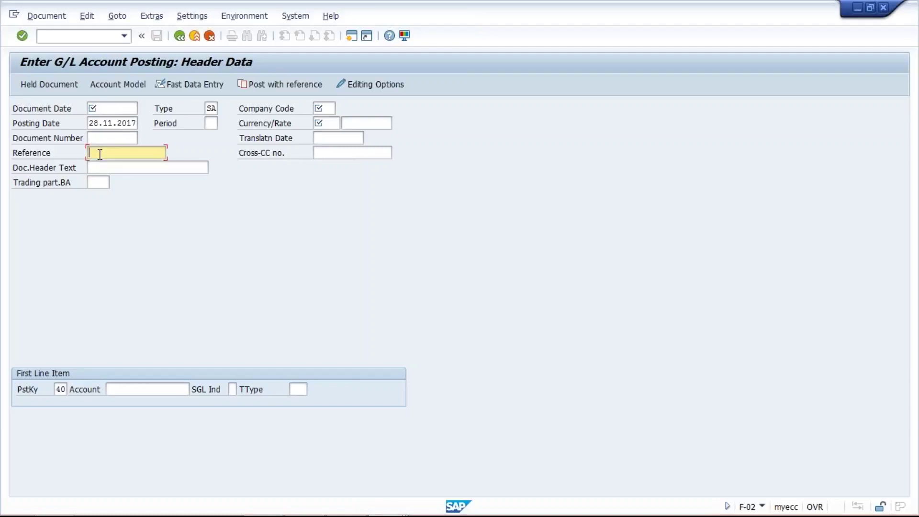
{"action": "type", "text": "SS"}
{"action": "key", "text": "BackSpace"}
{"action": "key", "text": "BackSpace"}
{"action": "left_click", "coordinate": [113, 168]}
{"action": "left_click", "coordinate": [108, 154]}
{"action": "left_click", "coordinate": [109, 170]}
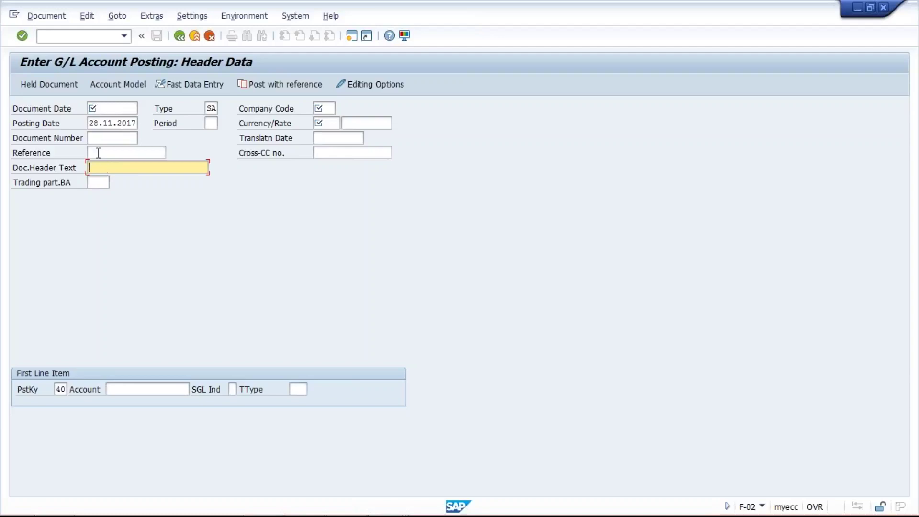
{"action": "left_click", "coordinate": [98, 153]}
{"action": "left_click", "coordinate": [101, 167]}
{"action": "left_click", "coordinate": [100, 152]}
{"action": "left_click", "coordinate": [102, 166]}
{"action": "left_click", "coordinate": [97, 153]}
{"action": "left_click", "coordinate": [105, 168]}
Step: Check which document type is set in the G/L account posting header
{"action": "mouse_move", "coordinate": [430, 514]}
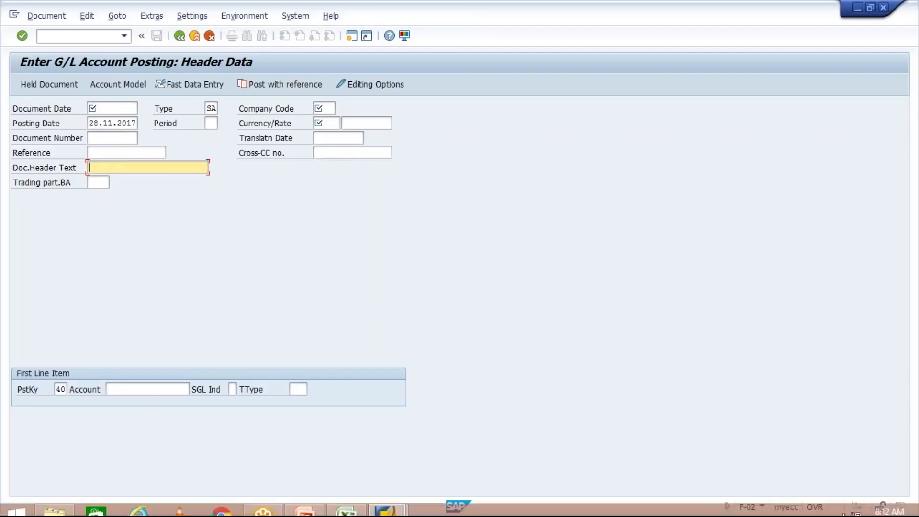
{"action": "left_click", "coordinate": [397, 511]}
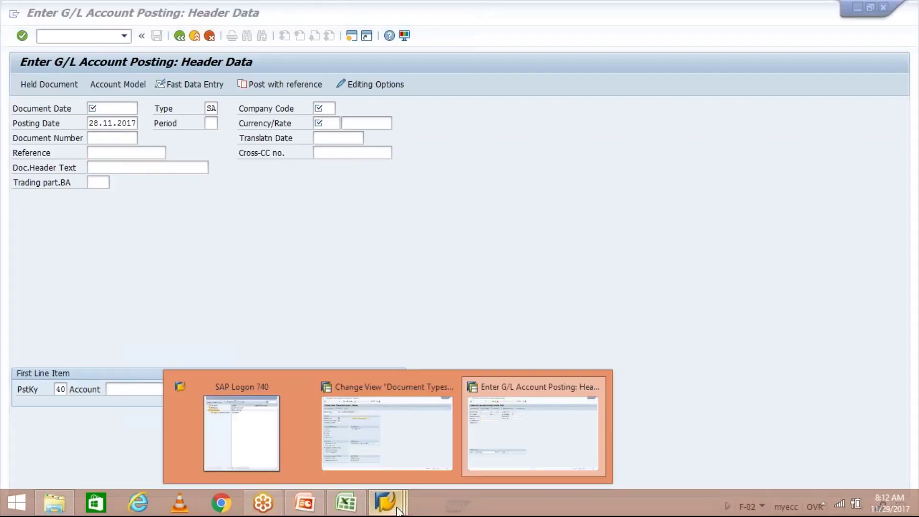
{"action": "left_click", "coordinate": [311, 185]}
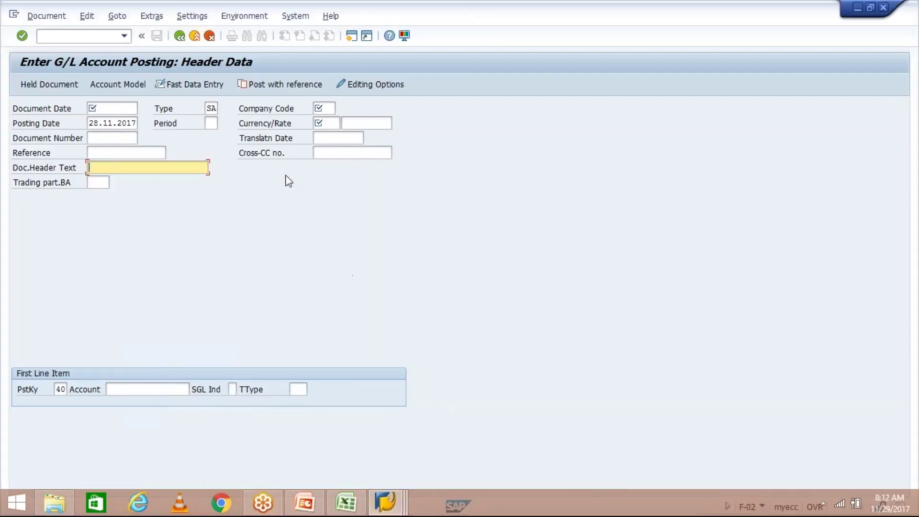
{"action": "double_click", "coordinate": [210, 110]}
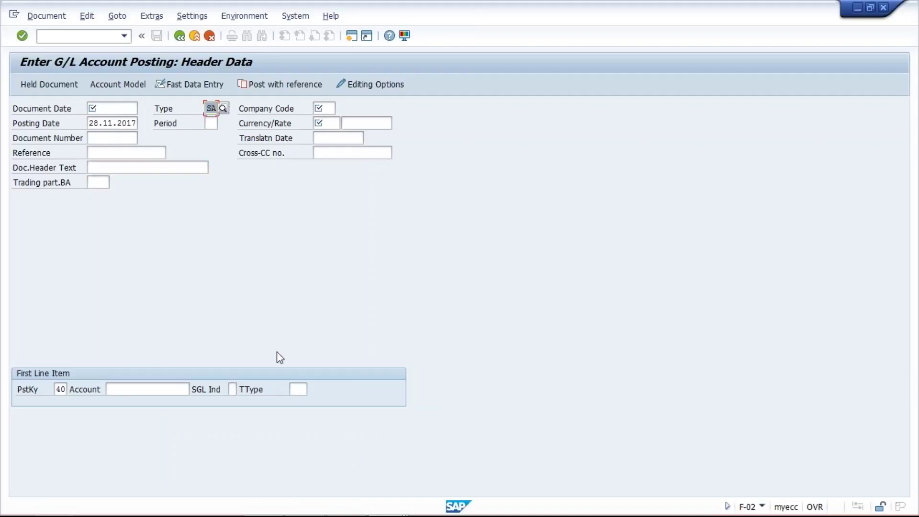
Step: Switch to the details of document type SA, make reference number and document header text required during document entry, and save
{"action": "mouse_move", "coordinate": [421, 514]}
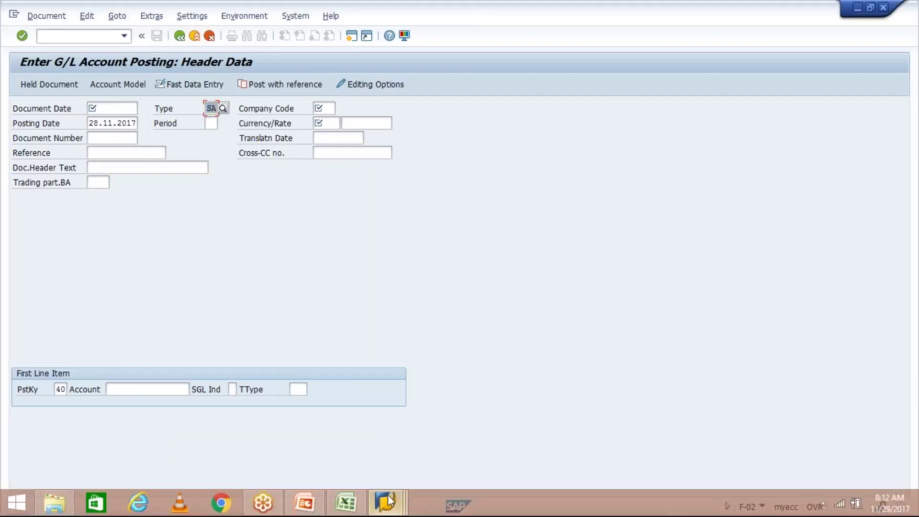
{"action": "mouse_move", "coordinate": [385, 502]}
{"action": "left_click", "coordinate": [378, 431]}
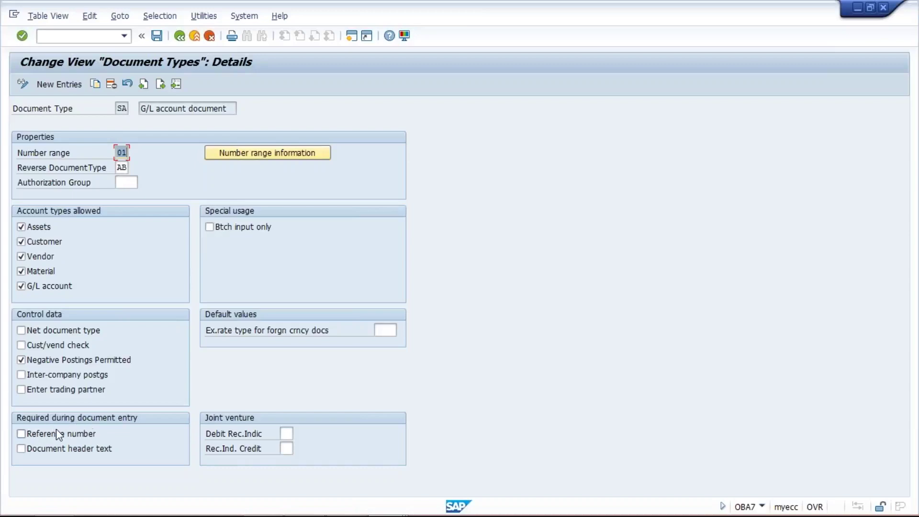
{"action": "left_click", "coordinate": [21, 434]}
{"action": "left_click", "coordinate": [21, 448]}
{"action": "left_click", "coordinate": [157, 40]}
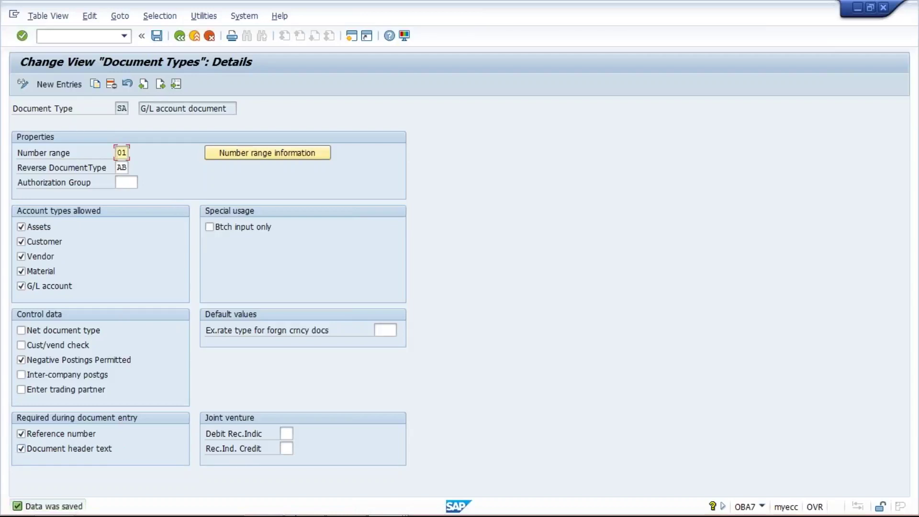
Step: Return to the F-02 posting session and check the Reference and Doc.Header Text fields against the new required-entry settings
{"action": "left_click", "coordinate": [385, 503]}
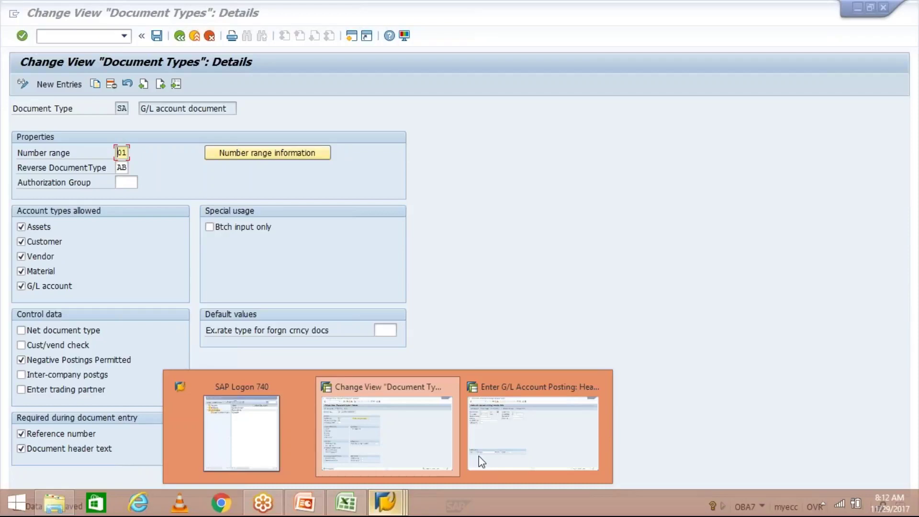
{"action": "left_click", "coordinate": [481, 459]}
{"action": "left_click", "coordinate": [135, 154]}
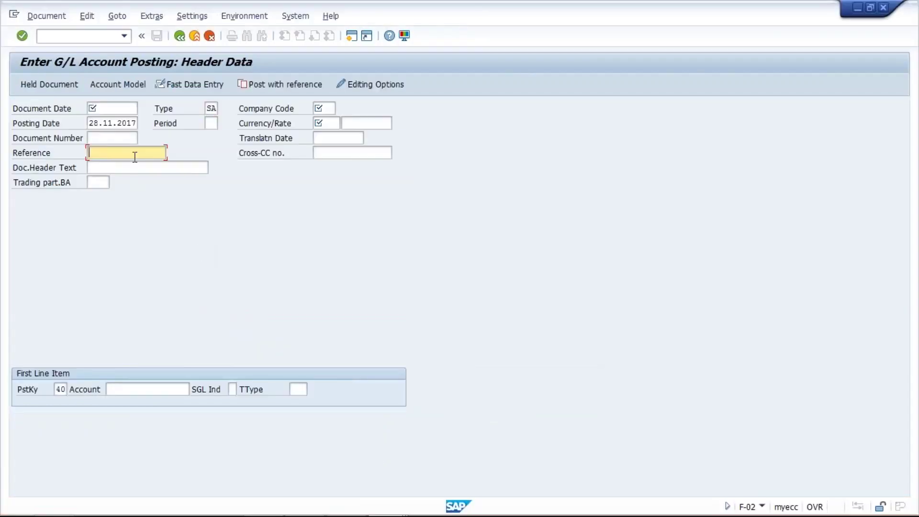
{"action": "left_click", "coordinate": [136, 167]}
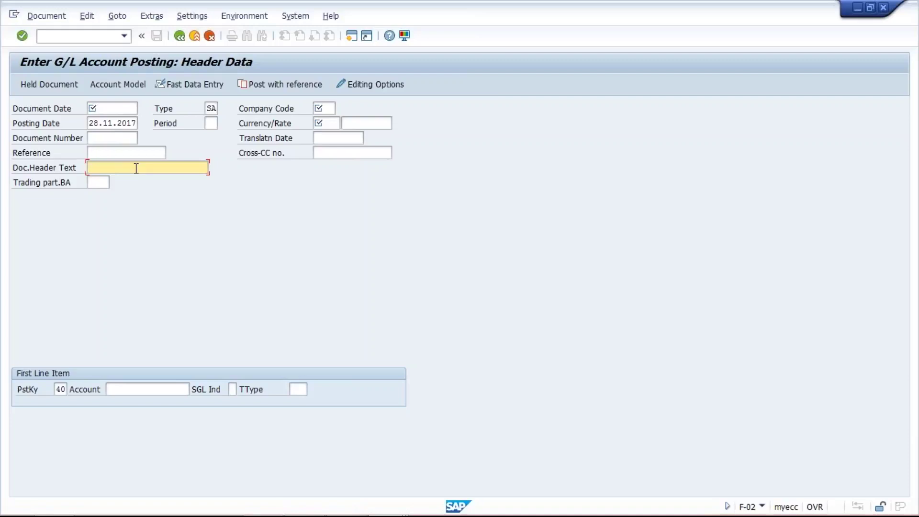
Step: Switch to PowerPoint and review the Document Type – OBA7 slide's points on number ranges and field status
{"action": "mouse_move", "coordinate": [385, 502]}
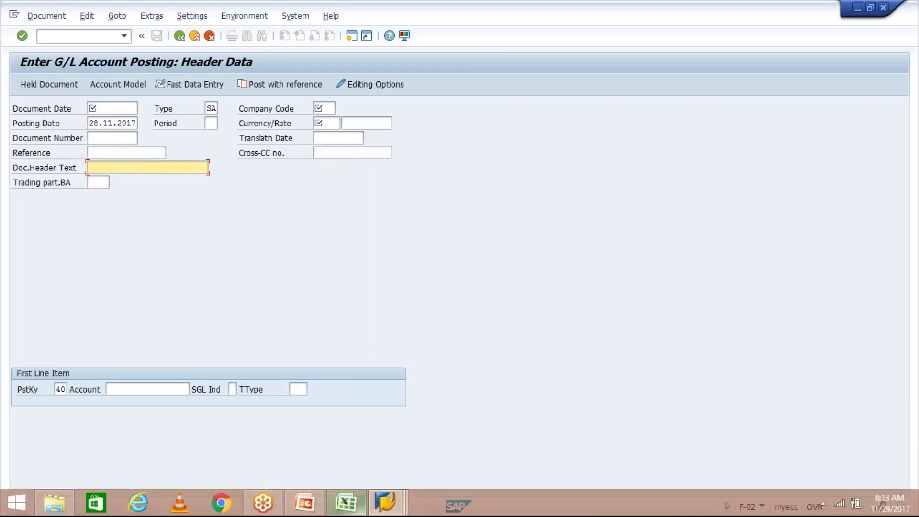
{"action": "left_click", "coordinate": [304, 502]}
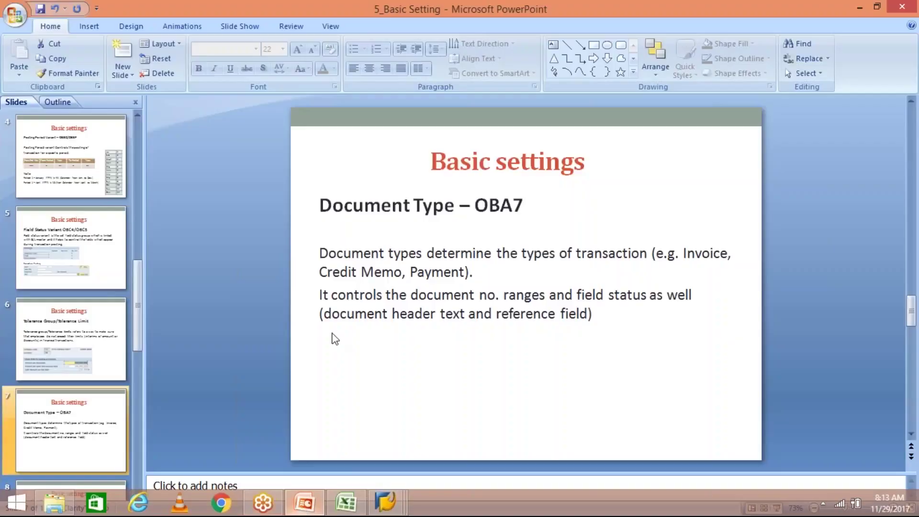
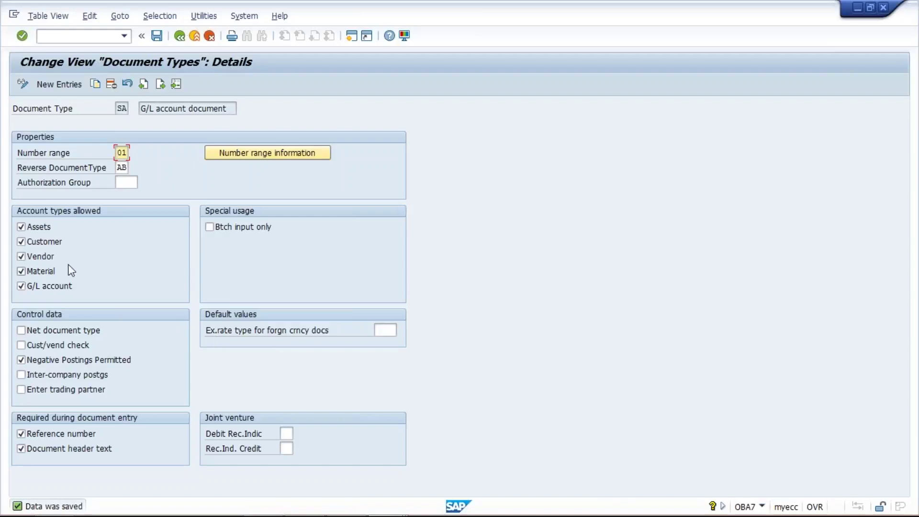
{"action": "mouse_move", "coordinate": [366, 508]}
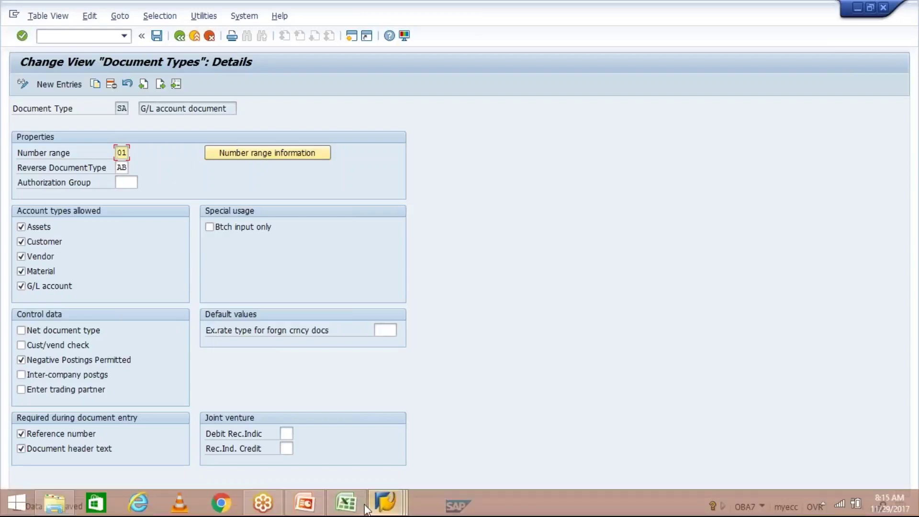
Step: Switch to PowerPoint and open the Posting Key slide to review the G/L, customer and vendor posting keys
{"action": "left_click", "coordinate": [304, 503]}
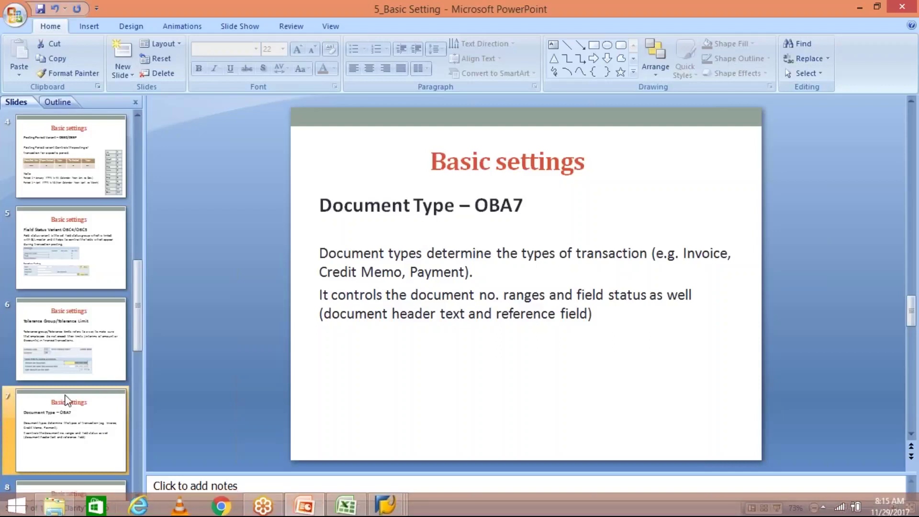
{"action": "scroll", "coordinate": [136, 348], "scroll_direction": "down", "scroll_amount": 1}
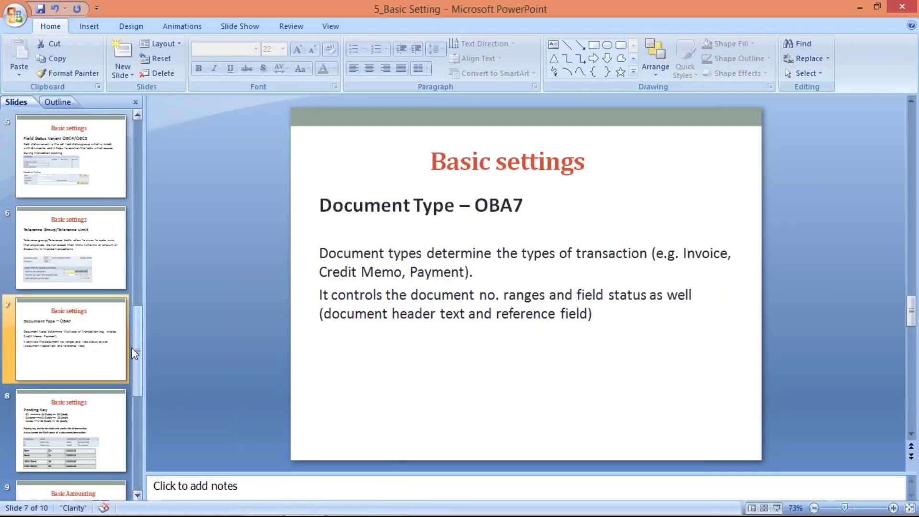
{"action": "left_click", "coordinate": [94, 422]}
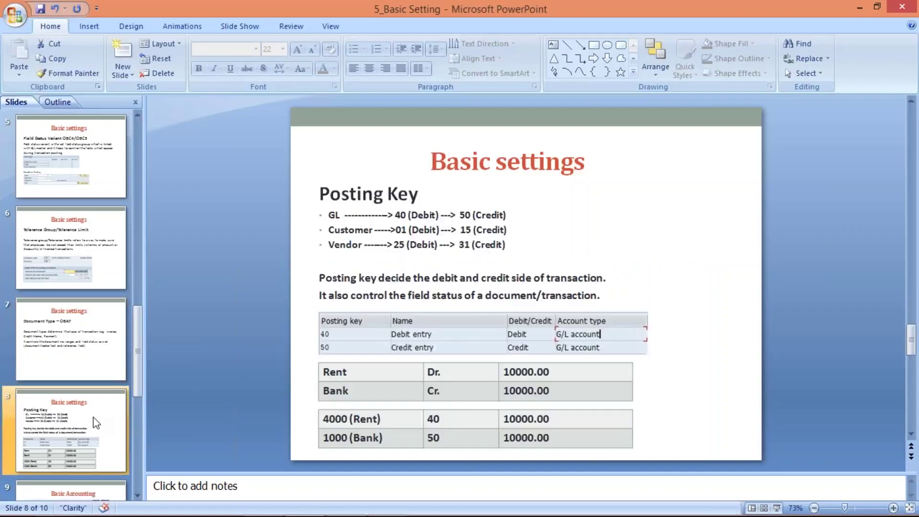
Step: Switch to the Class workbook in Excel and examine the debit and credit sides of GL A and GL B in the first SA example
{"action": "mouse_move", "coordinate": [642, 513]}
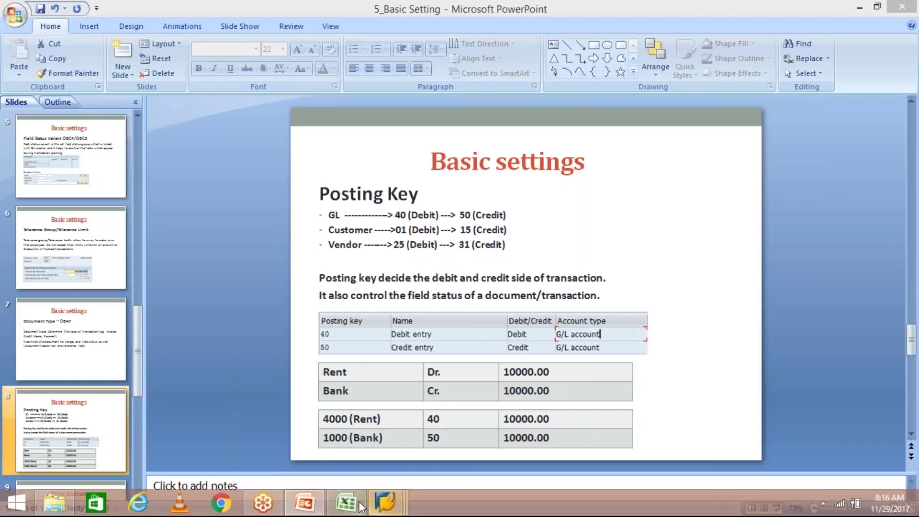
{"action": "left_click", "coordinate": [358, 505]}
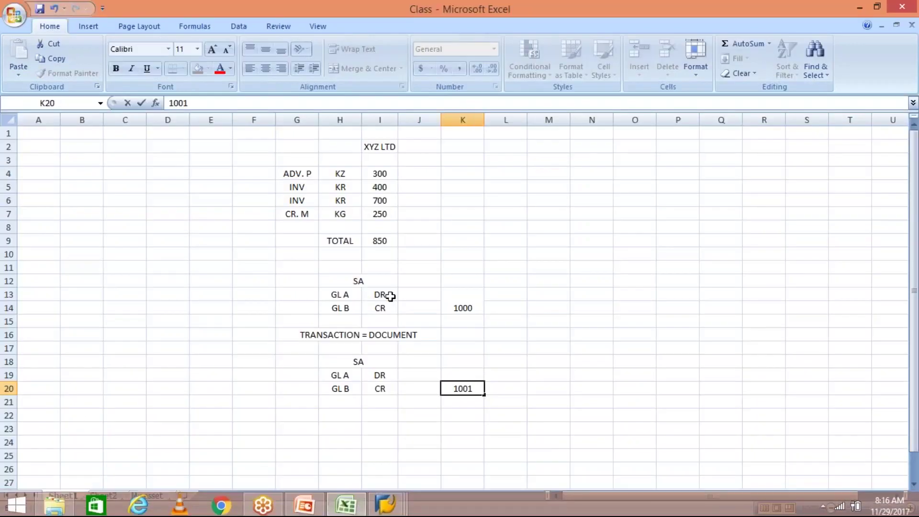
{"action": "left_click", "coordinate": [342, 300]}
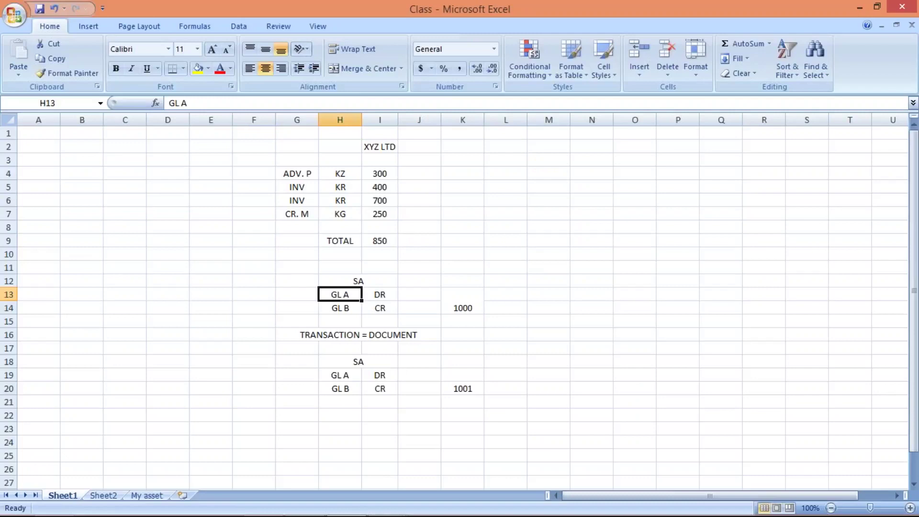
{"action": "left_click", "coordinate": [346, 307]}
{"action": "left_click", "coordinate": [348, 293]}
{"action": "key", "text": "Down"}
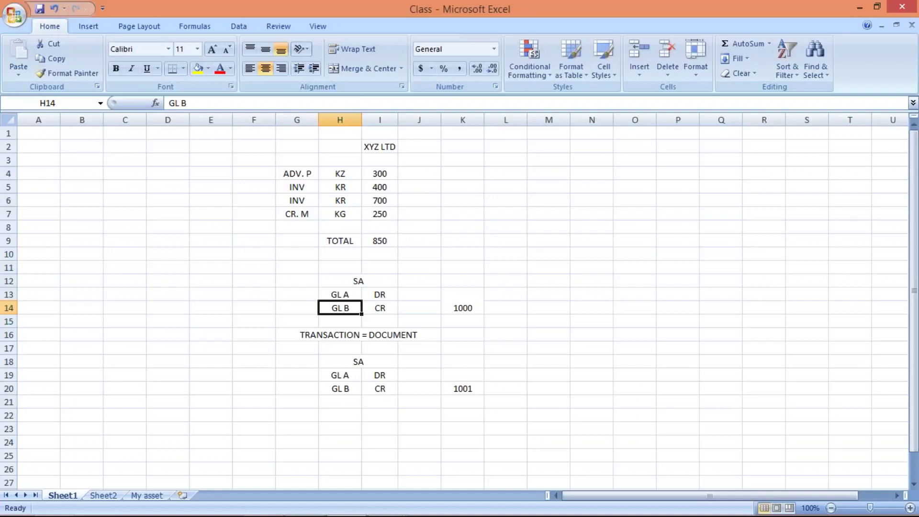
{"action": "left_click", "coordinate": [380, 296]}
{"action": "left_click", "coordinate": [383, 308]}
{"action": "left_click", "coordinate": [384, 294]}
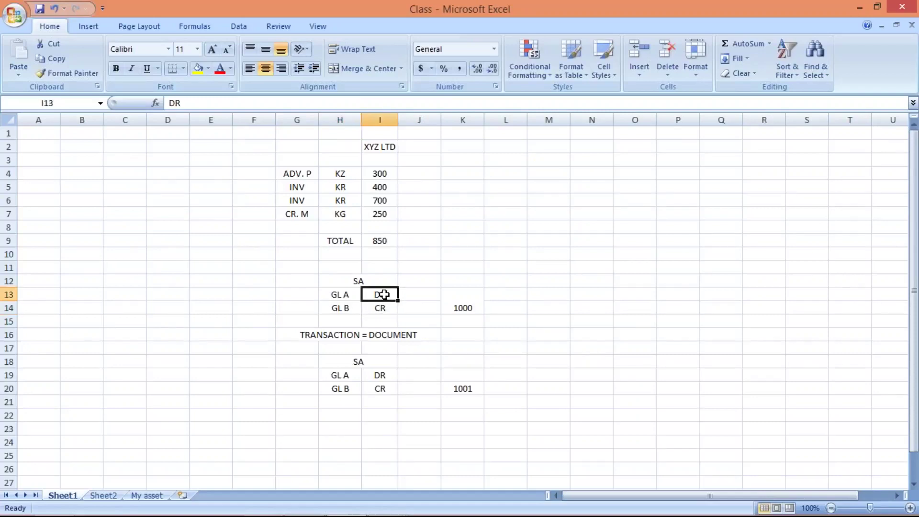
{"action": "left_click", "coordinate": [376, 306]}
{"action": "left_click", "coordinate": [378, 294]}
{"action": "left_click", "coordinate": [377, 307]}
{"action": "left_click", "coordinate": [377, 293]}
{"action": "left_click", "coordinate": [380, 310]}
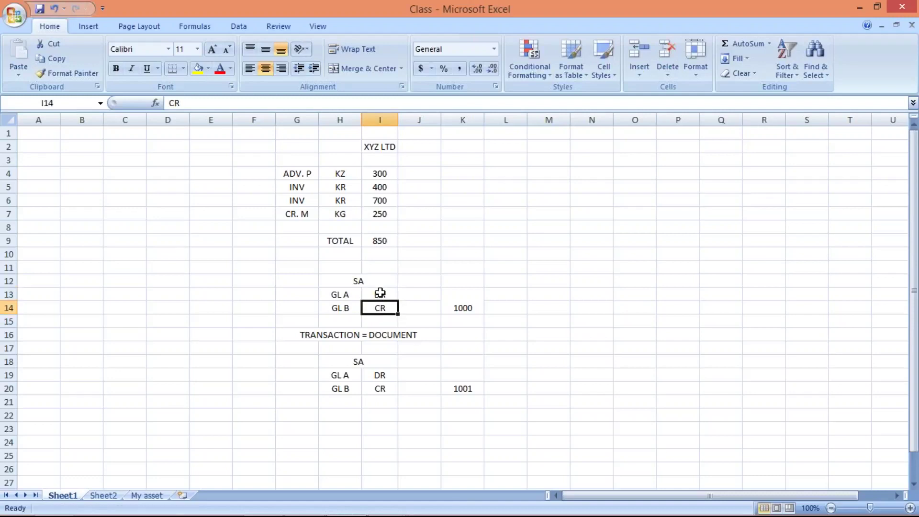
Step: Replace the first SA example's DR and CR entries with posting keys 40 for GL A and 50 for GL B
{"action": "left_click", "coordinate": [380, 293]}
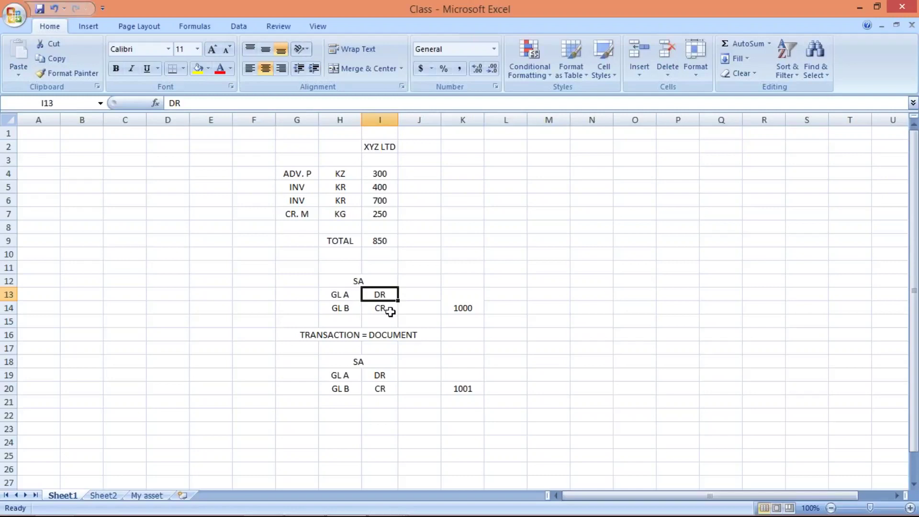
{"action": "type", "text": "40"}
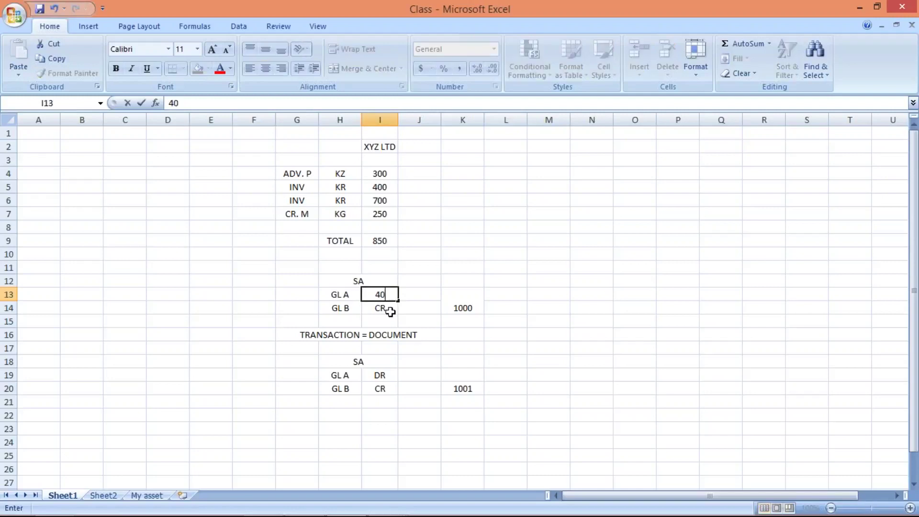
{"action": "left_click", "coordinate": [390, 312]}
{"action": "type", "text": "50"}
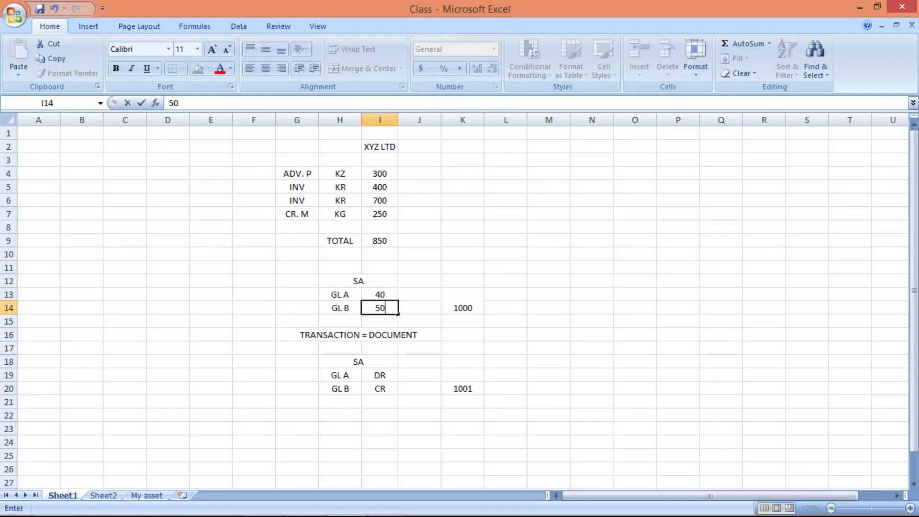
{"action": "key", "text": "Return"}
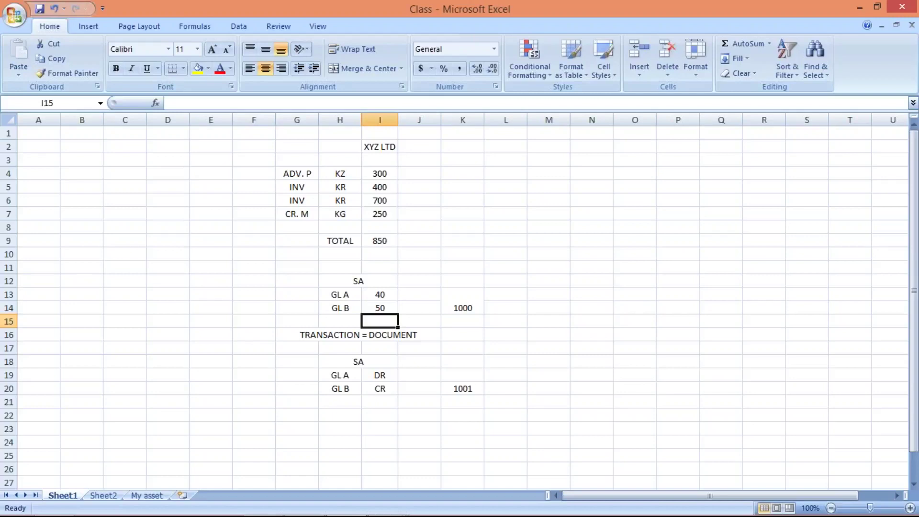
Step: Compare the posting keys entered for GL A and GL B with the Posting Key slide in PowerPoint
{"action": "left_click", "coordinate": [375, 295]}
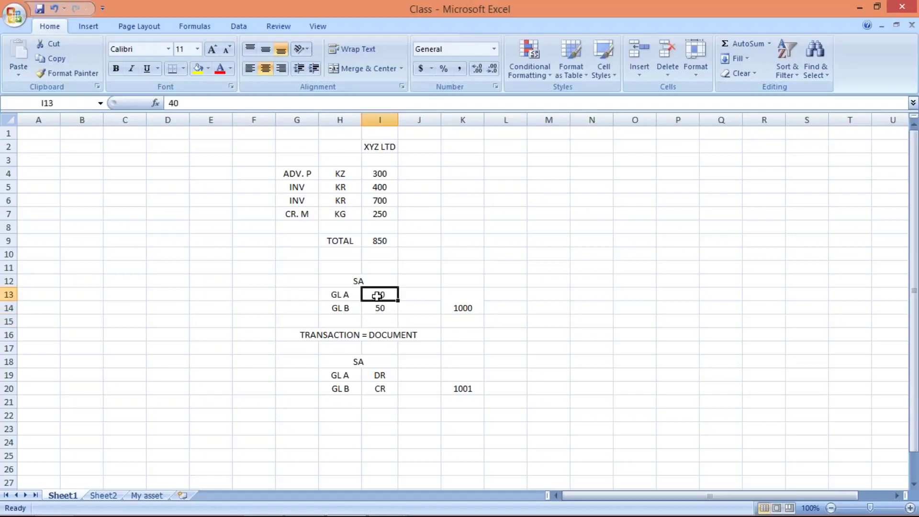
{"action": "left_click", "coordinate": [383, 312]}
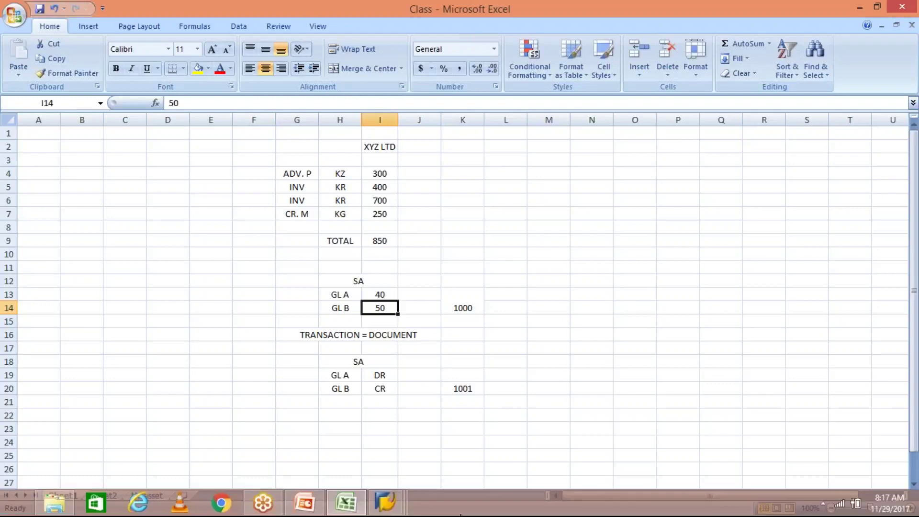
{"action": "left_click", "coordinate": [306, 504]}
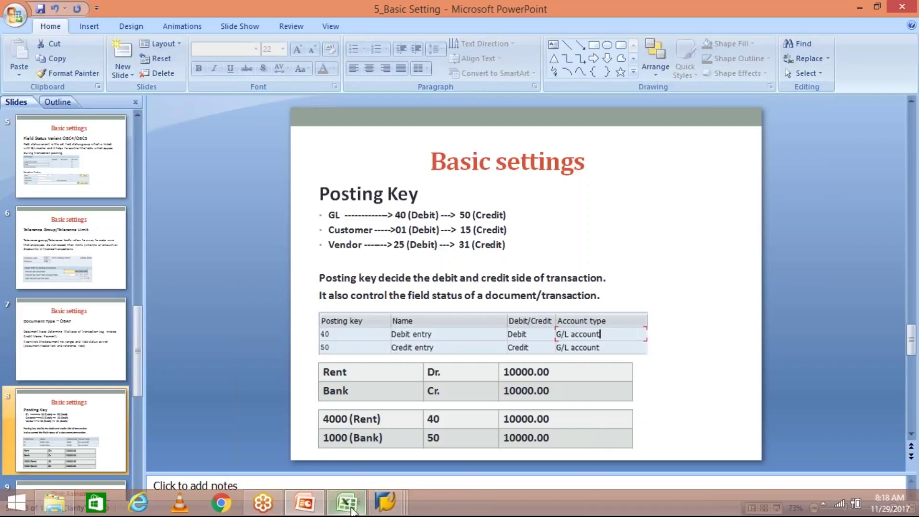
{"action": "left_click", "coordinate": [349, 508]}
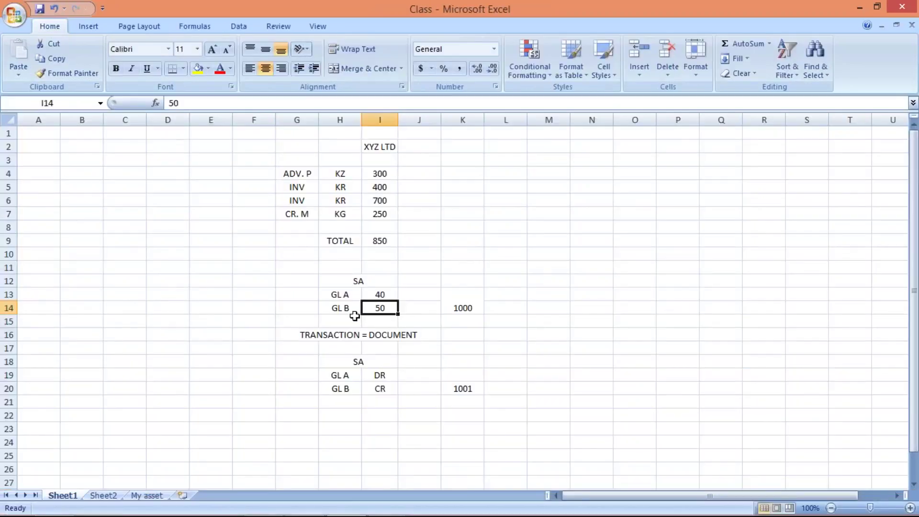
{"action": "left_click", "coordinate": [373, 295]}
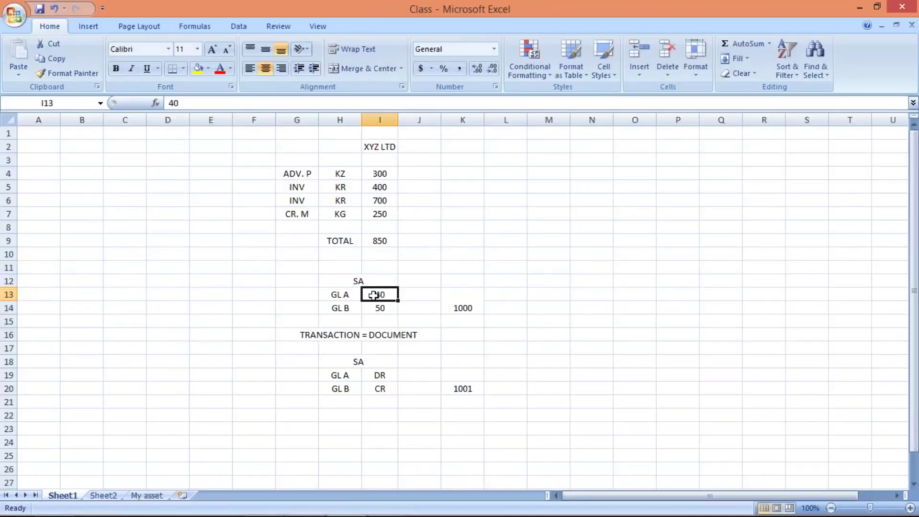
{"action": "left_click", "coordinate": [373, 305]}
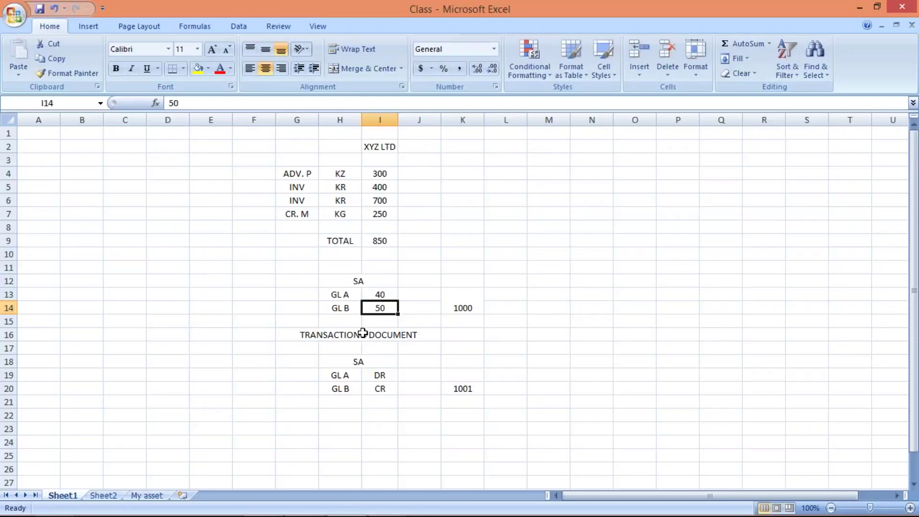
{"action": "key", "text": "alt+Tab"}
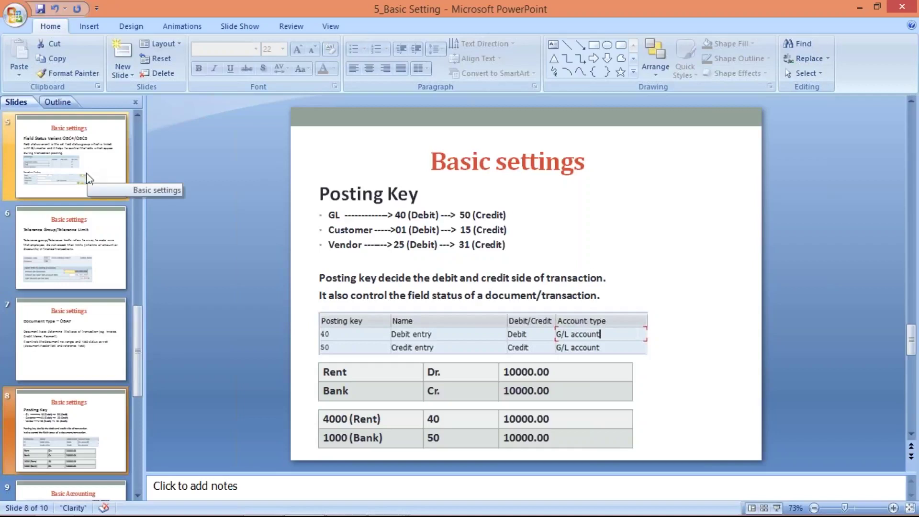
Step: Switch to the SAP G/L account posting session and start transaction OBC4 in place of the current one
{"action": "mouse_move", "coordinate": [383, 511]}
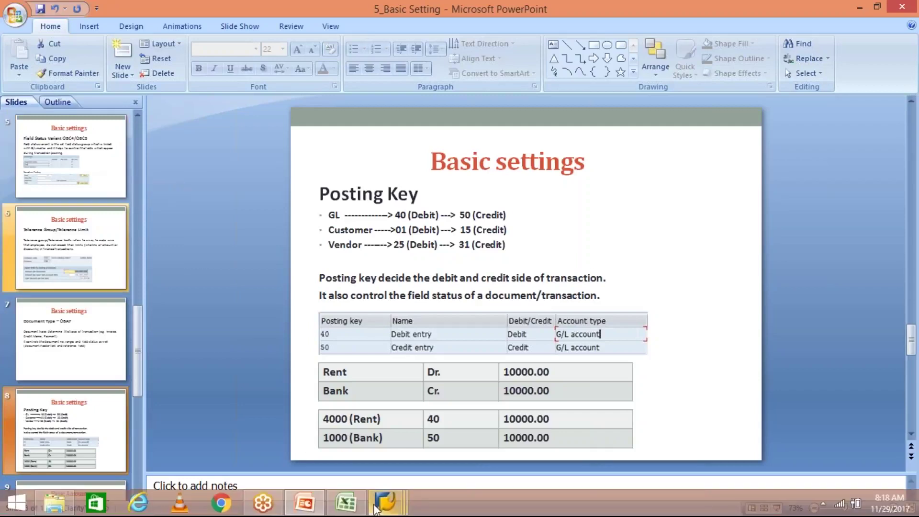
{"action": "left_click", "coordinate": [515, 440]}
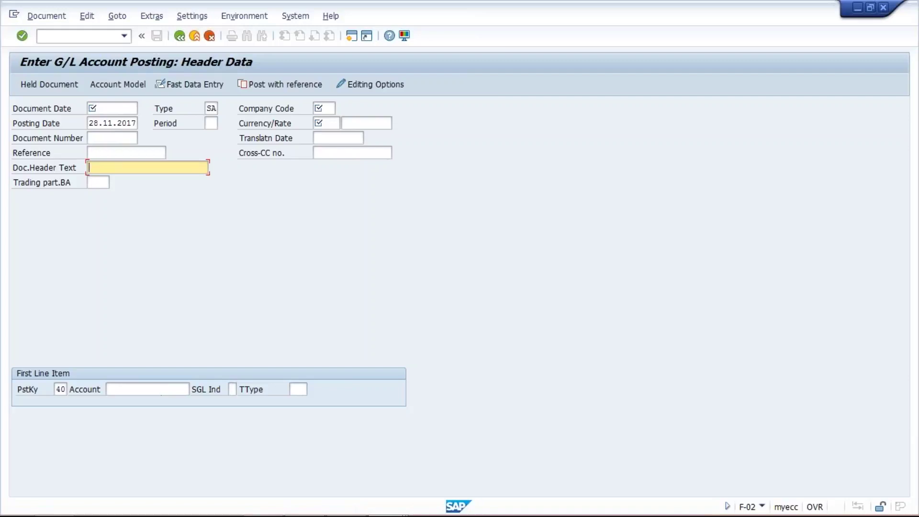
{"action": "left_click", "coordinate": [62, 37]}
{"action": "type", "text": "/NOBC4"}
{"action": "key", "text": "Return"}
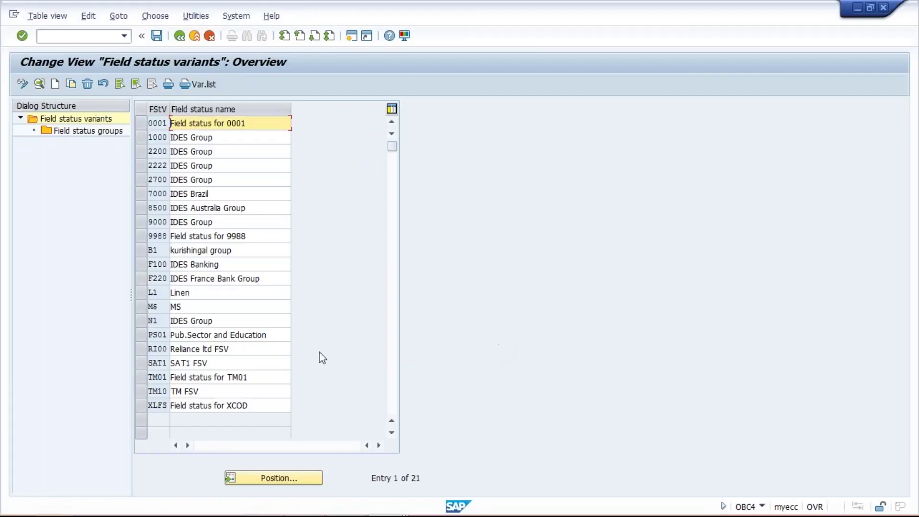
Step: Open field status group G001 of variant TM10, examine its general data field settings, and return to the group overview
{"action": "left_click", "coordinate": [143, 391]}
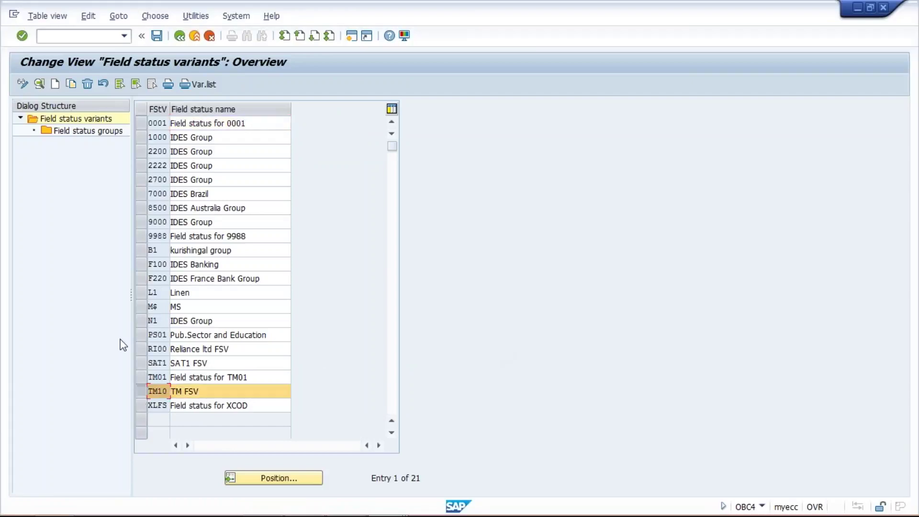
{"action": "left_click", "coordinate": [72, 131]}
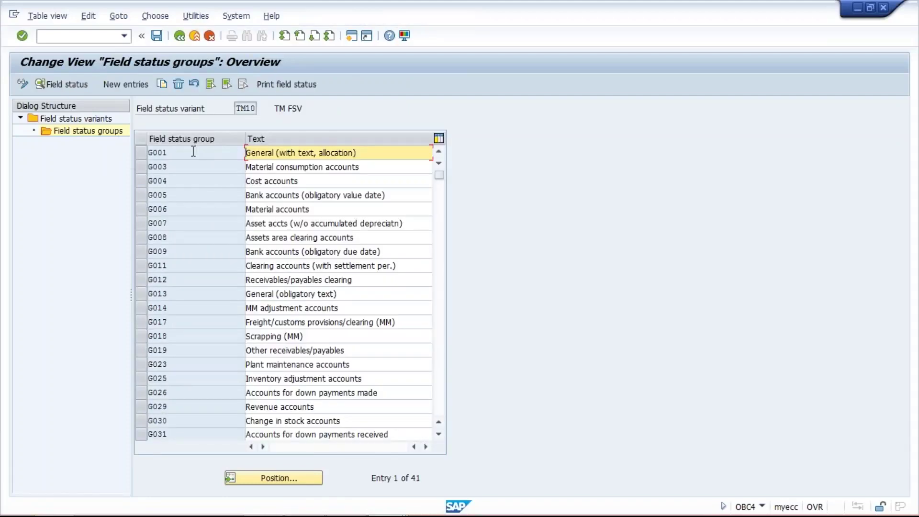
{"action": "double_click", "coordinate": [194, 151]}
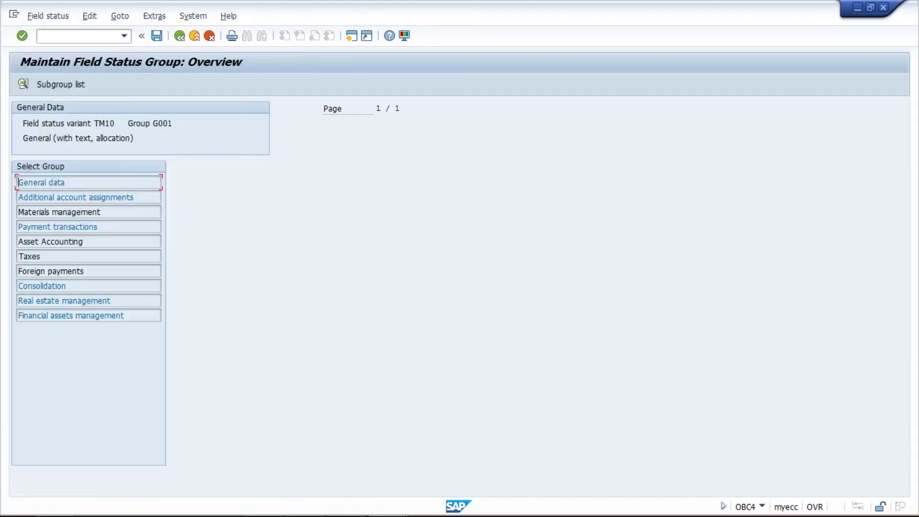
{"action": "double_click", "coordinate": [106, 182]}
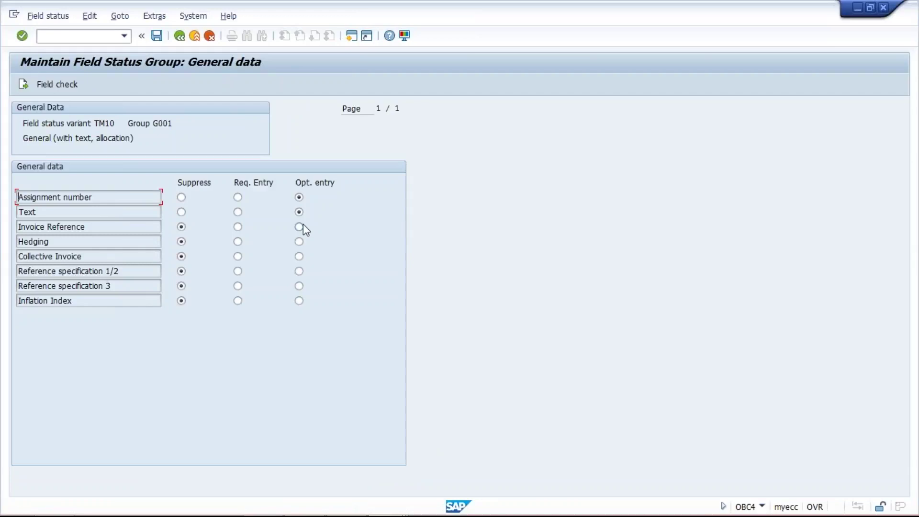
{"action": "left_click", "coordinate": [180, 36]}
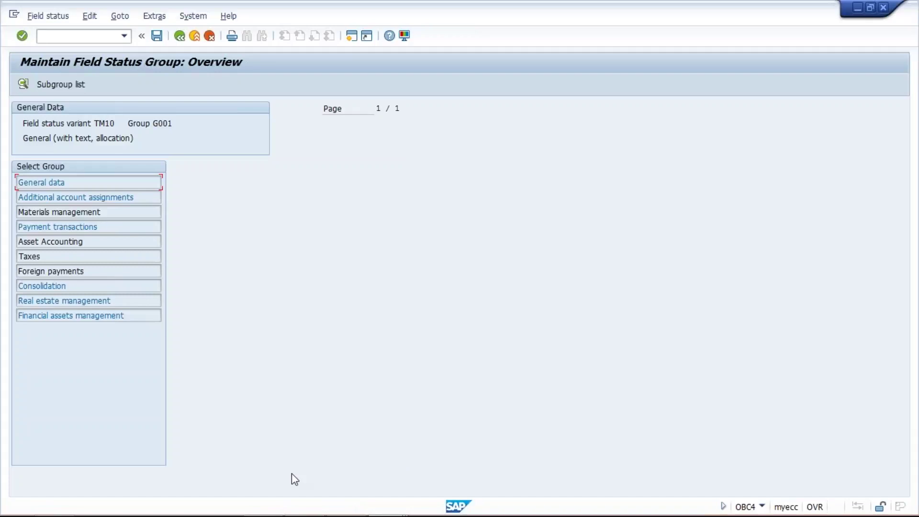
Step: Recheck the field status point on the PowerPoint Posting Key slide, then return to the SAP session showing group G001
{"action": "mouse_move", "coordinate": [354, 507]}
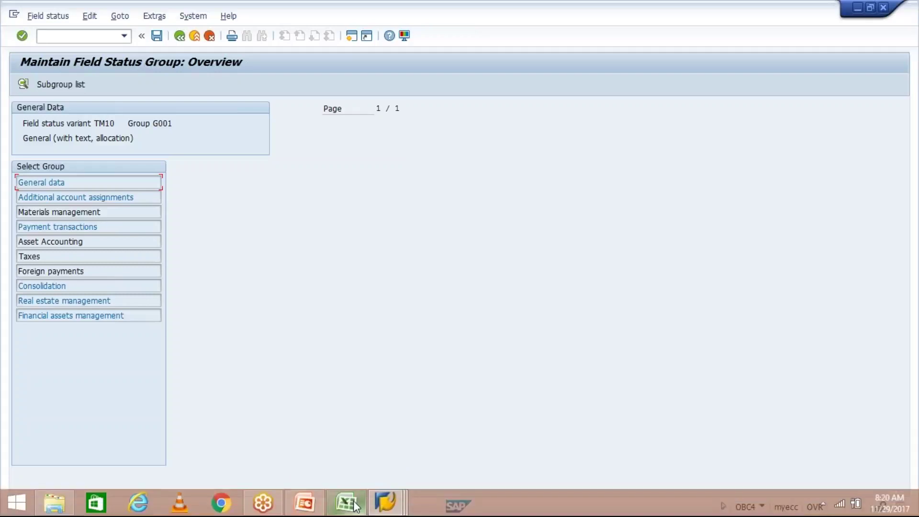
{"action": "left_click", "coordinate": [305, 502]}
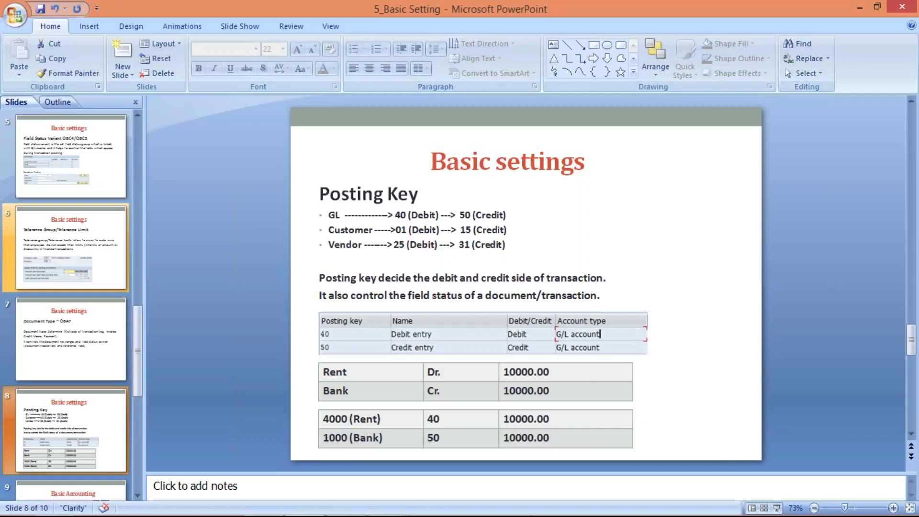
{"action": "mouse_move", "coordinate": [410, 512]}
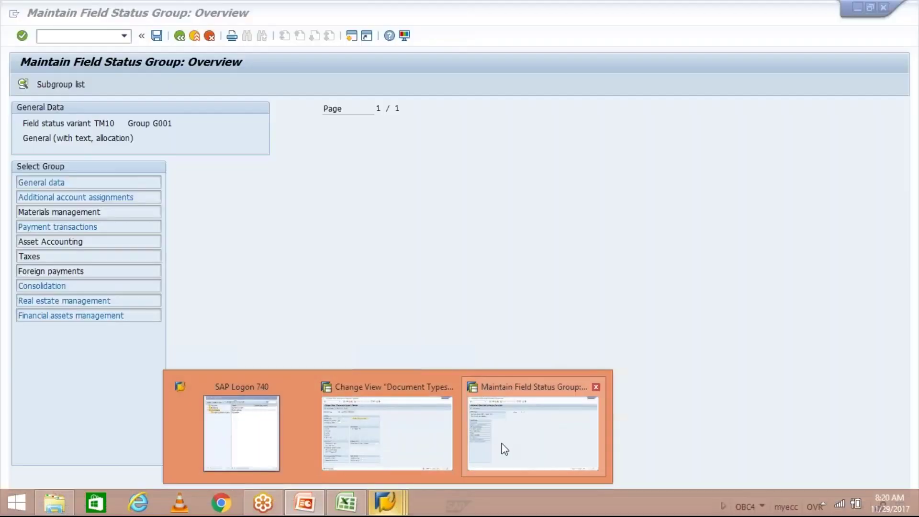
{"action": "left_click", "coordinate": [503, 447]}
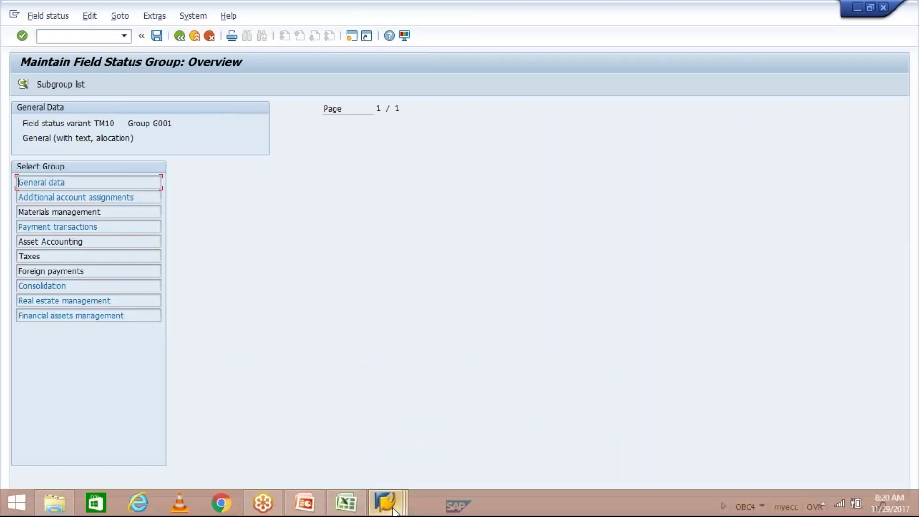
Step: Switch to the SAP document types session and go back from the SA details to the document types overview
{"action": "left_click", "coordinate": [394, 511]}
{"action": "left_click", "coordinate": [353, 440]}
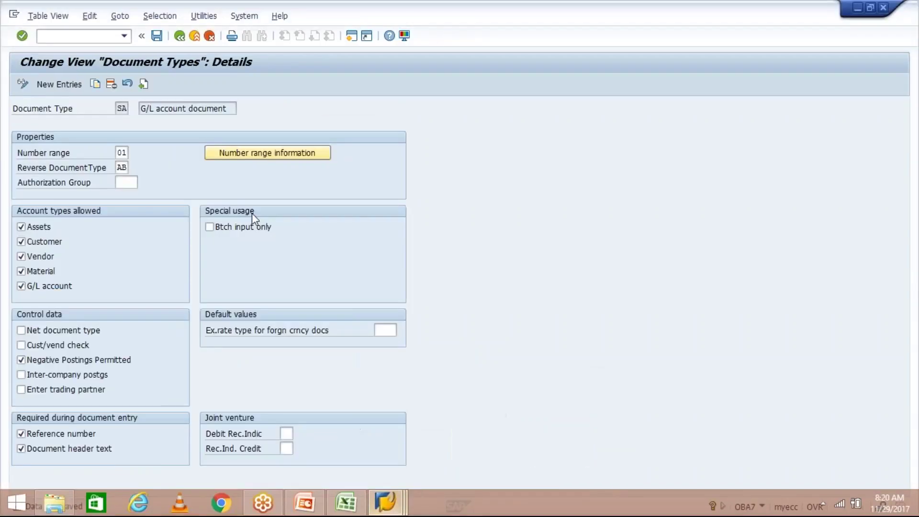
{"action": "left_click", "coordinate": [181, 38]}
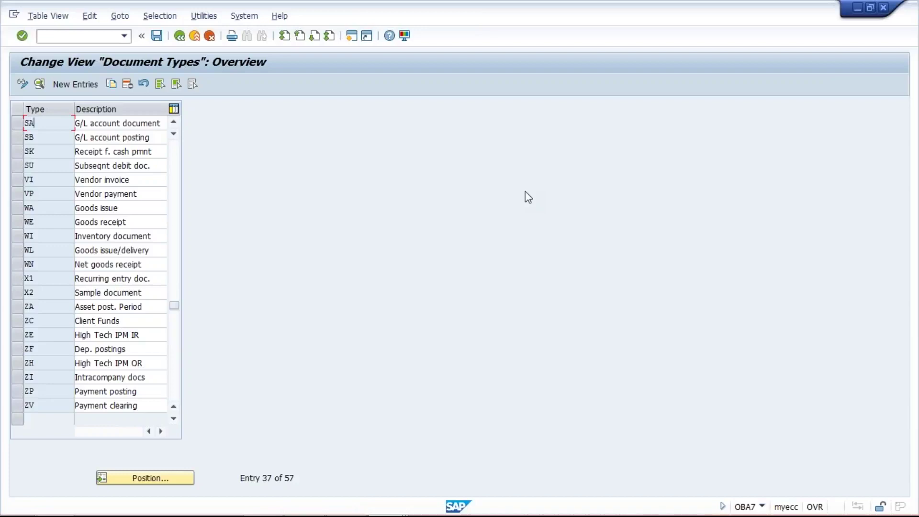
Step: Start copying document type SA under the key ZA, then abandon the copy and return to the overview
{"action": "left_click", "coordinate": [15, 126]}
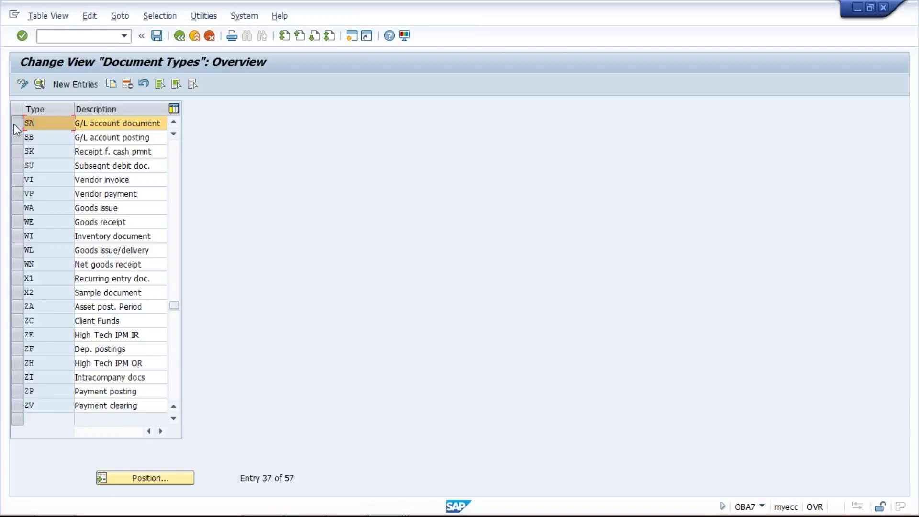
{"action": "left_click", "coordinate": [111, 84]}
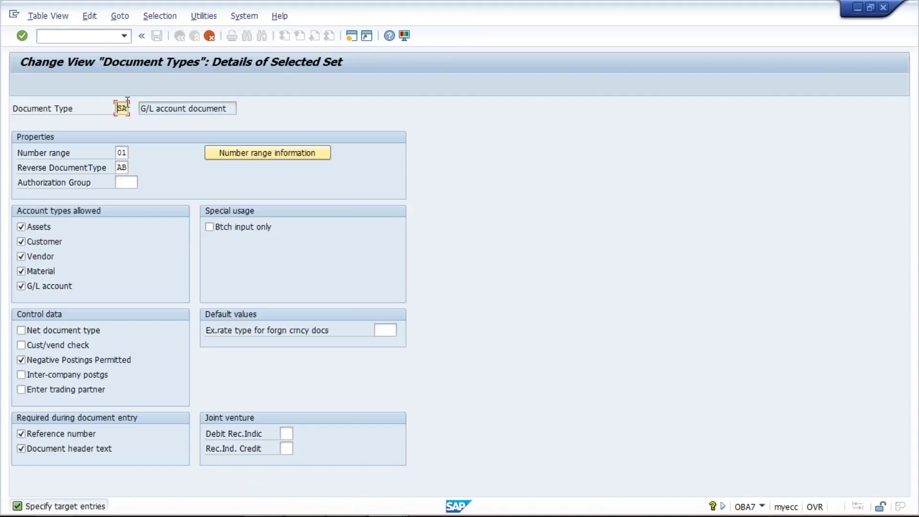
{"action": "type", "text": "Z"}
{"action": "left_click", "coordinate": [209, 36]}
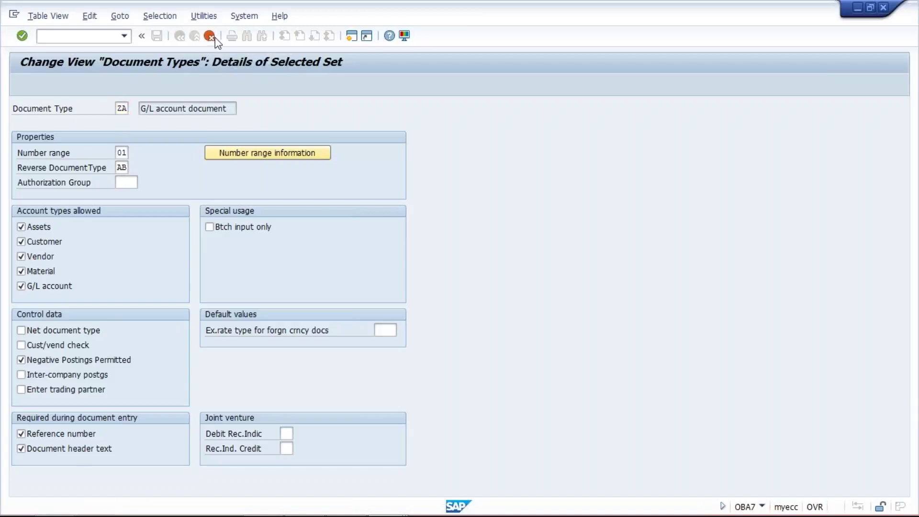
{"action": "left_click", "coordinate": [192, 252]}
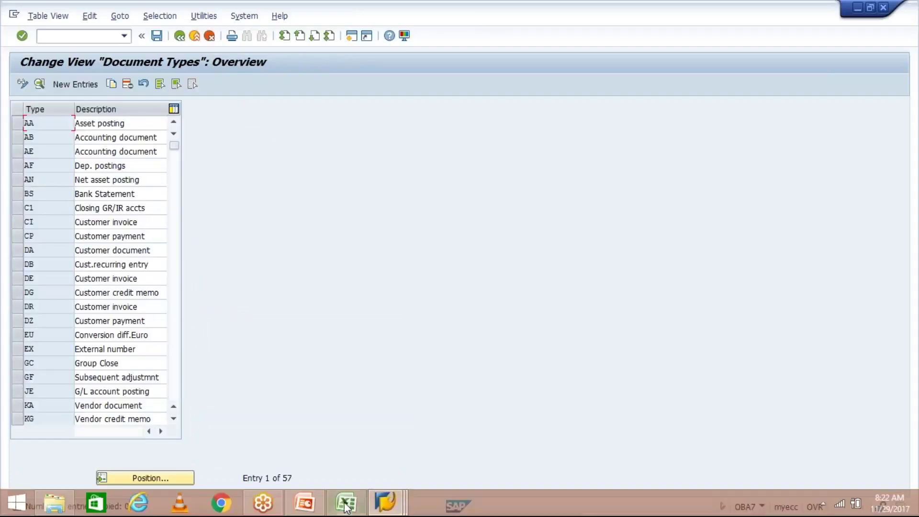
Step: Switch to PowerPoint to consult the Posting Key slide, then return to the SAP session showing field status group G001
{"action": "left_click", "coordinate": [305, 502]}
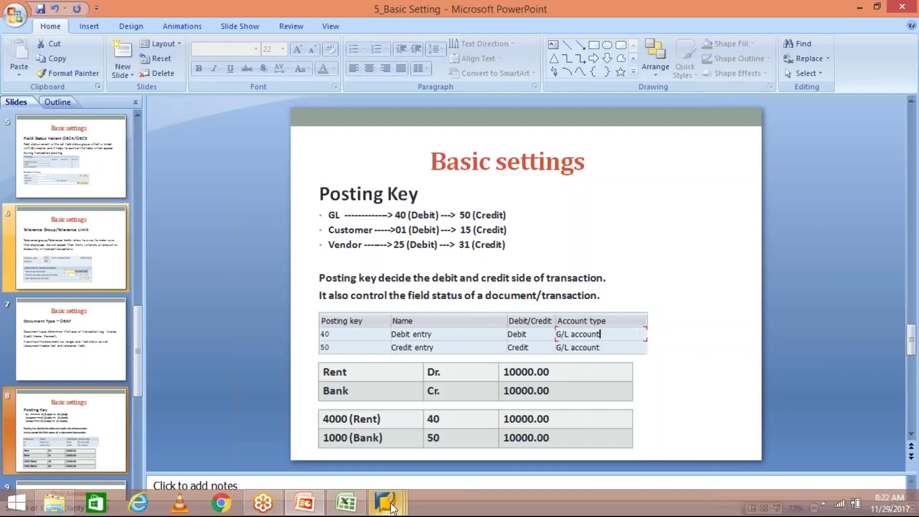
{"action": "mouse_move", "coordinate": [385, 502]}
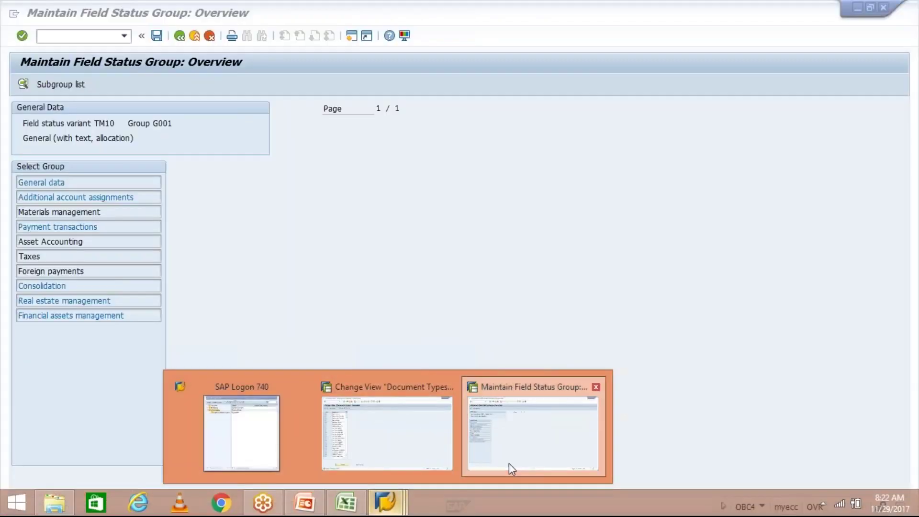
{"action": "left_click", "coordinate": [509, 463]}
Step: Open an additional SAP session and start transaction OB41 for maintaining posting keys in it
{"action": "left_click", "coordinate": [352, 38]}
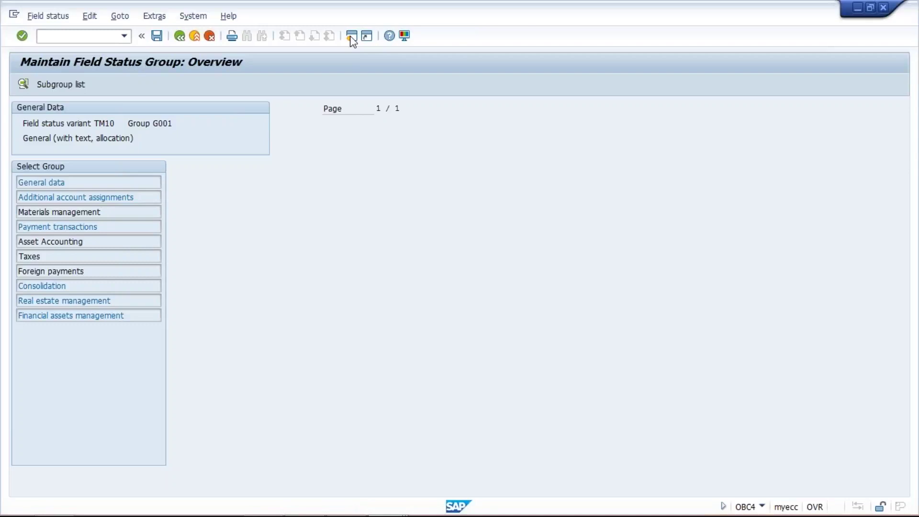
{"action": "mouse_move", "coordinate": [364, 514]}
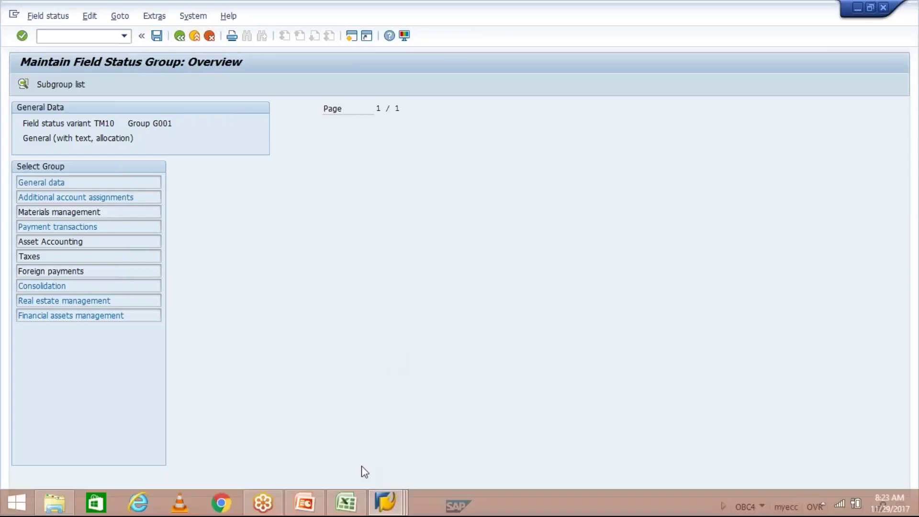
{"action": "key", "text": "shift+F3"}
{"action": "type", "text": "OB41"}
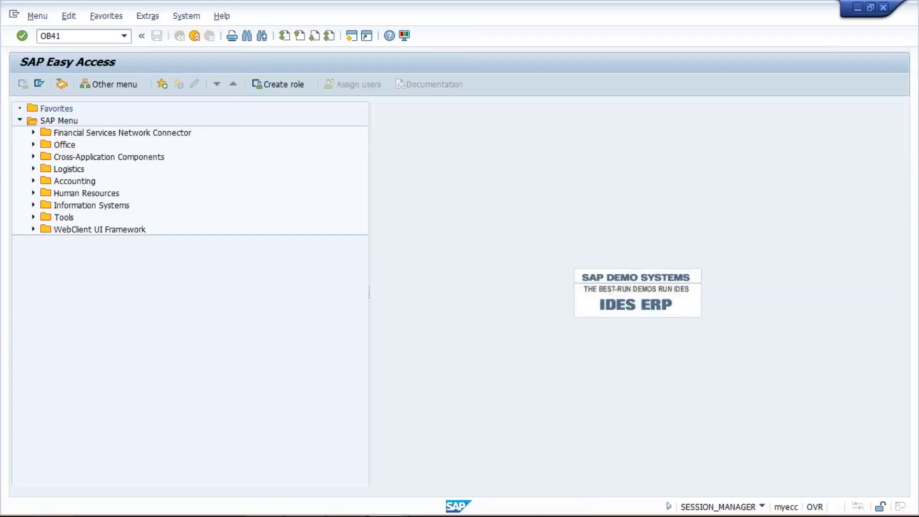
{"action": "key", "text": "Return"}
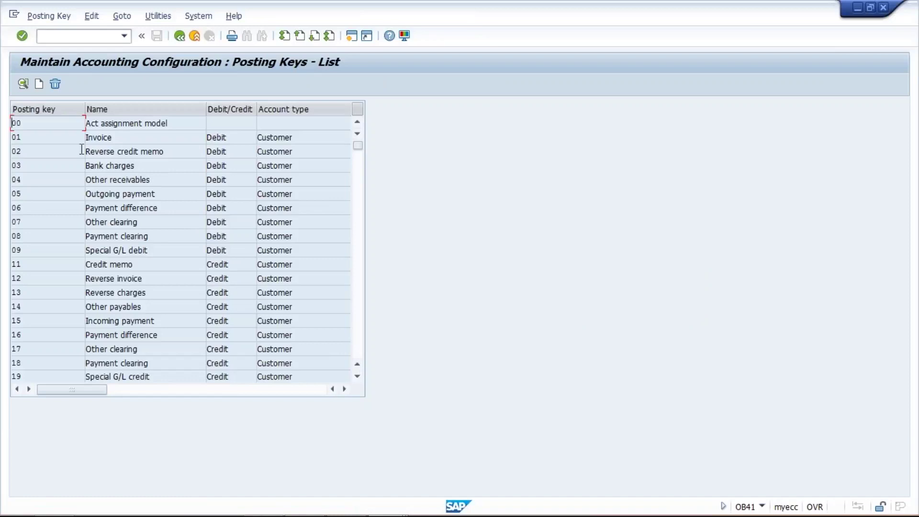
Step: Check the GL, customer and vendor keys on the PowerPoint Posting Key slide, then return to the SAP posting keys list
{"action": "key", "text": "alt+Tab"}
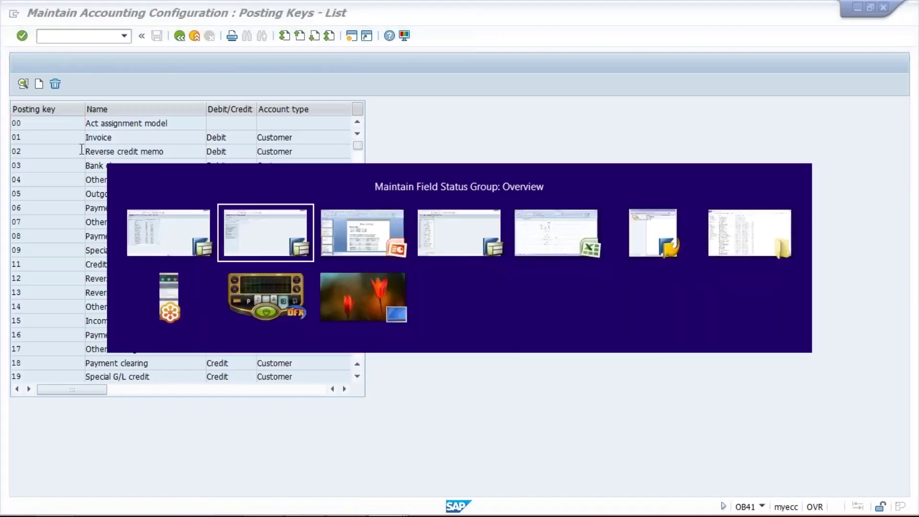
{"action": "key", "text": "alt+Tab"}
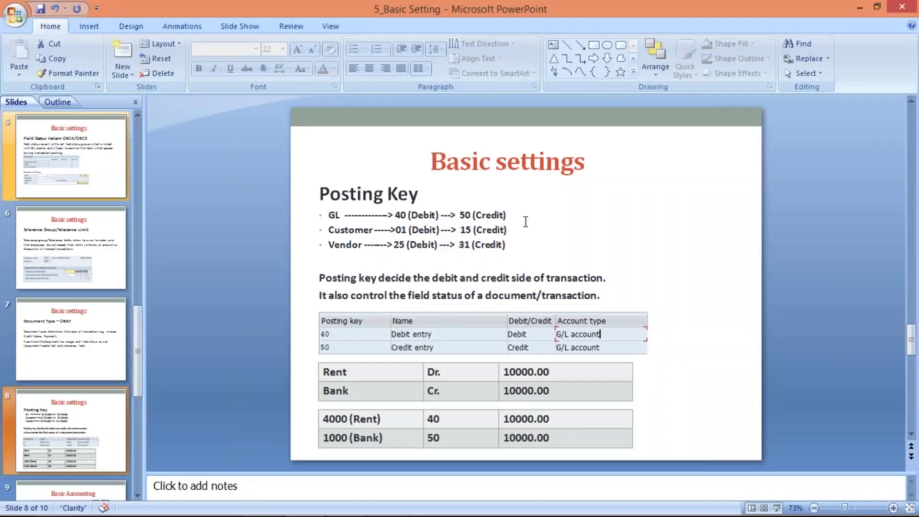
{"action": "key", "text": "alt+Tab"}
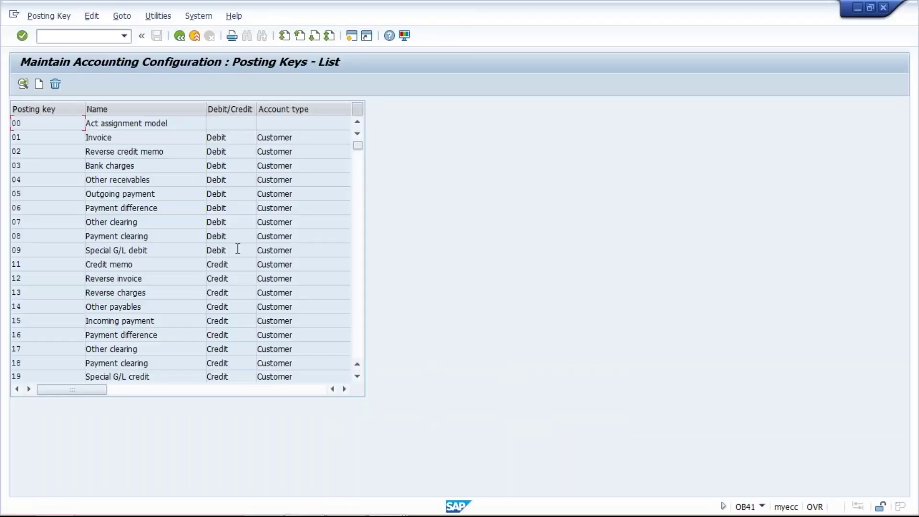
Step: Open the details of G/L posting key 40 and display its field status group overview
{"action": "left_click", "coordinate": [357, 320]}
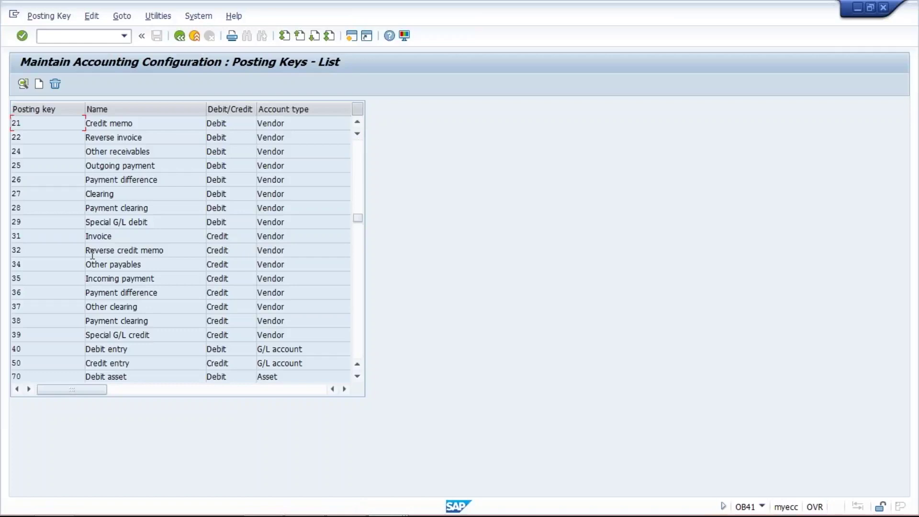
{"action": "double_click", "coordinate": [53, 346]}
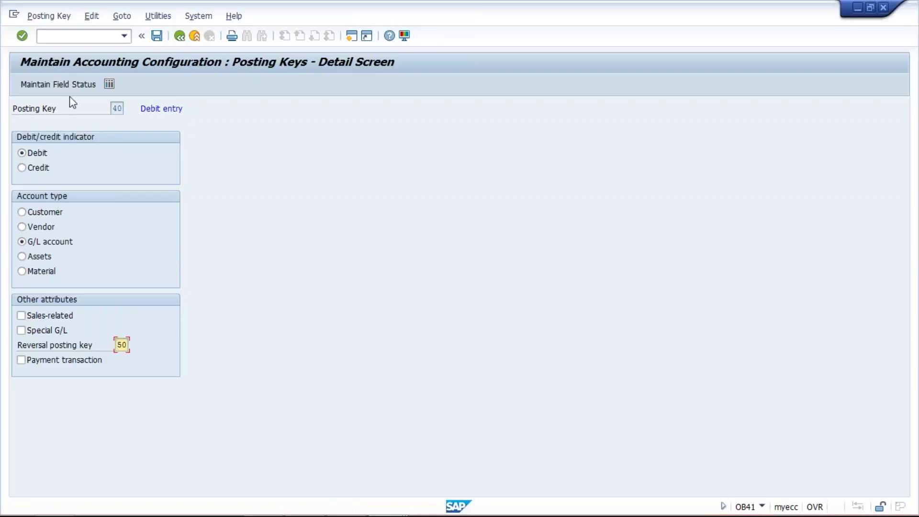
{"action": "left_click", "coordinate": [42, 84]}
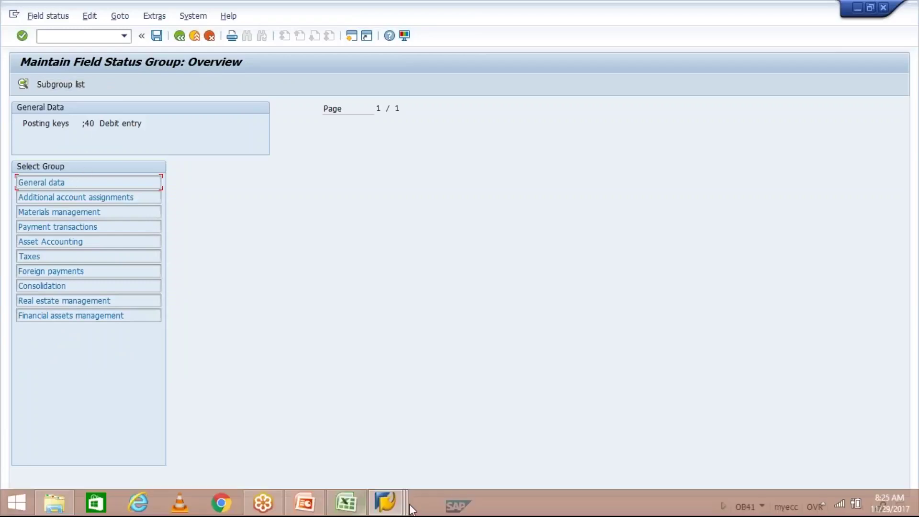
Step: Reopen the overview of group G001 in the TM10 session and compare it with posting key 40's field status overview
{"action": "mouse_move", "coordinate": [385, 503]}
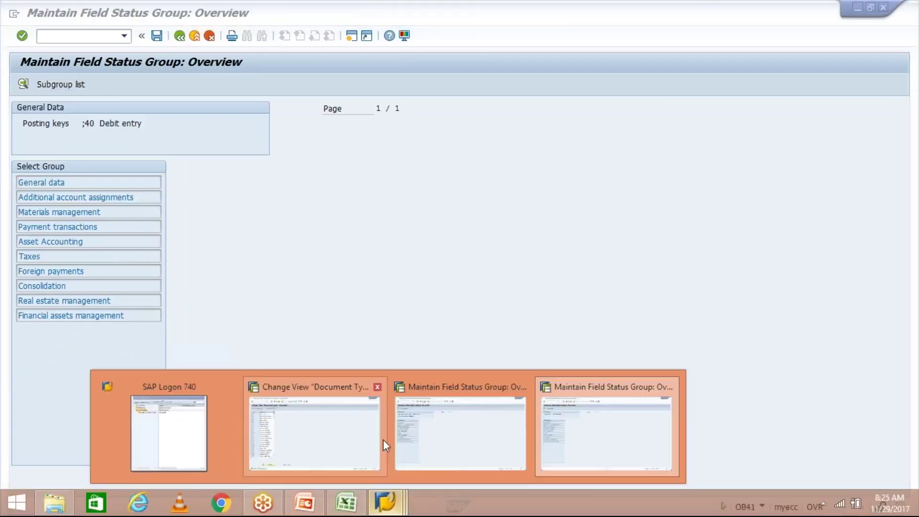
{"action": "left_click", "coordinate": [416, 439]}
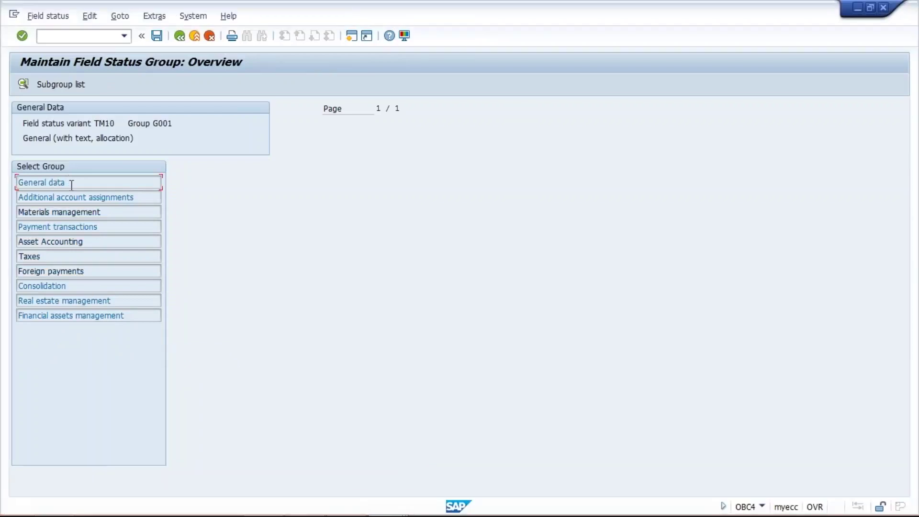
{"action": "left_click", "coordinate": [180, 36]}
{"action": "double_click", "coordinate": [180, 152]}
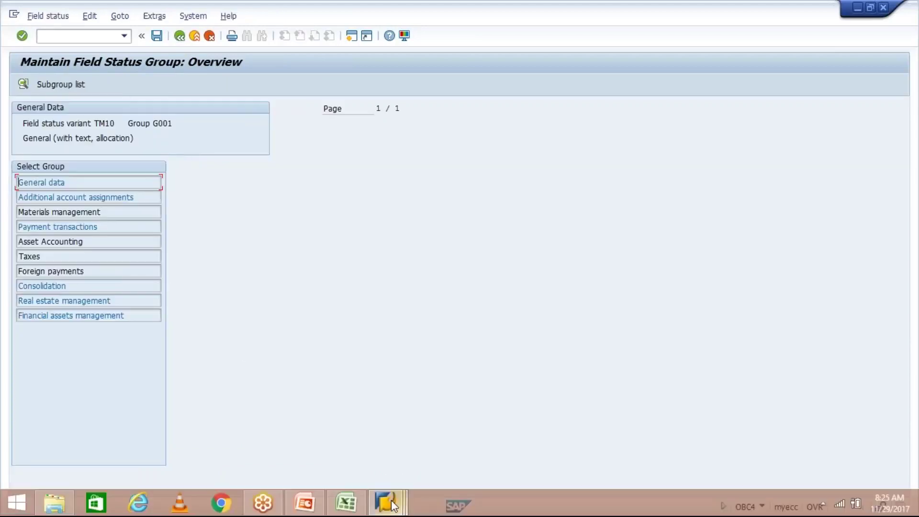
{"action": "left_click", "coordinate": [384, 502]}
{"action": "left_click", "coordinate": [583, 452]}
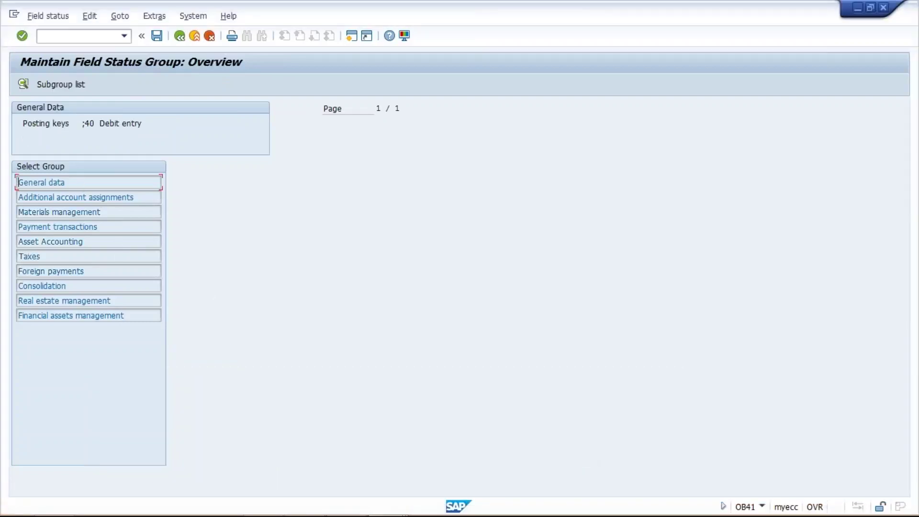
Step: Open the general data field settings of group G001 and of posting key 40 in their sessions and compare them
{"action": "mouse_move", "coordinate": [424, 508]}
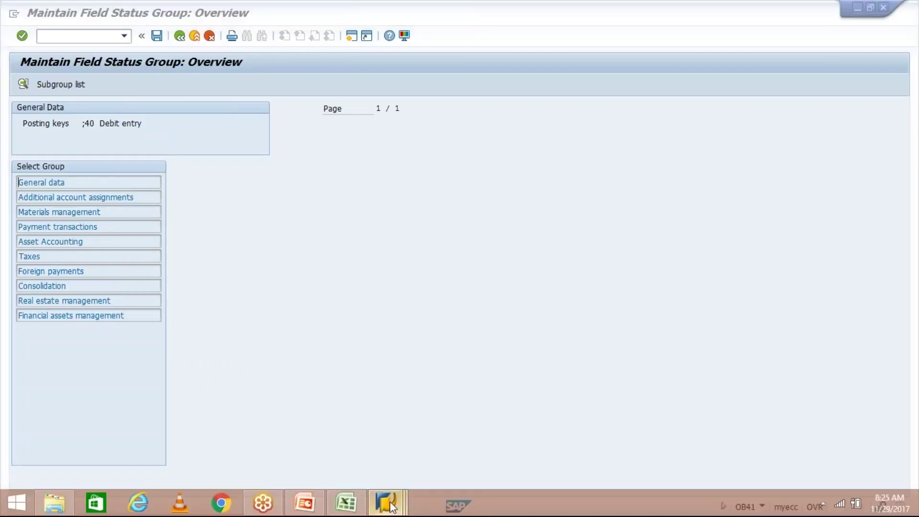
{"action": "mouse_move", "coordinate": [392, 506]}
{"action": "left_click", "coordinate": [420, 433]}
{"action": "double_click", "coordinate": [85, 183]}
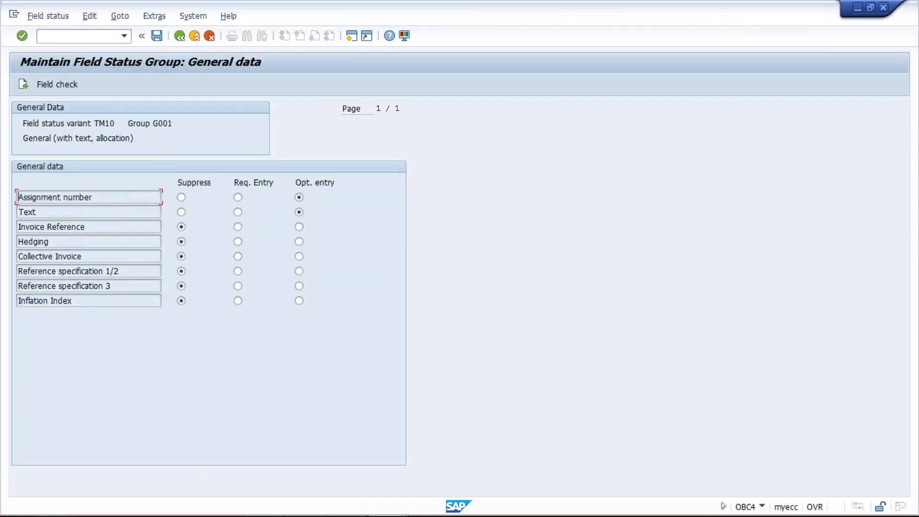
{"action": "left_click", "coordinate": [397, 505]}
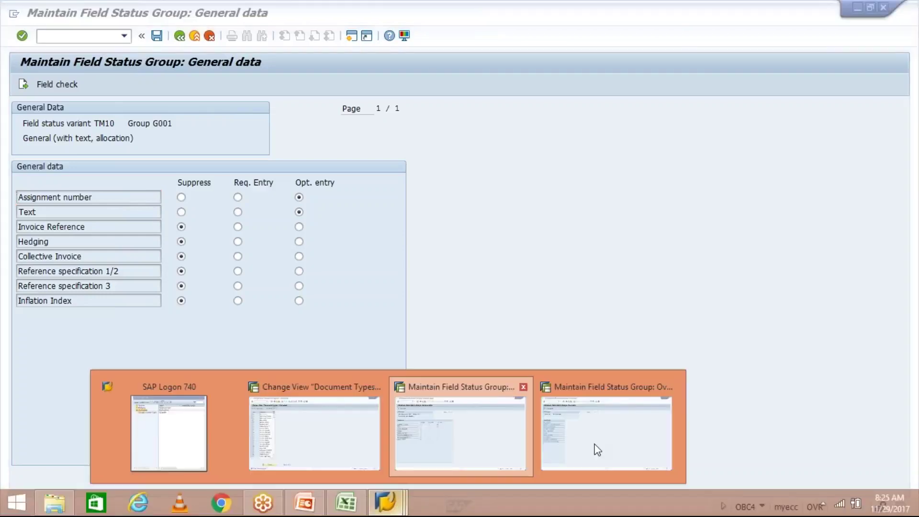
{"action": "left_click", "coordinate": [595, 447]}
{"action": "double_click", "coordinate": [81, 181]}
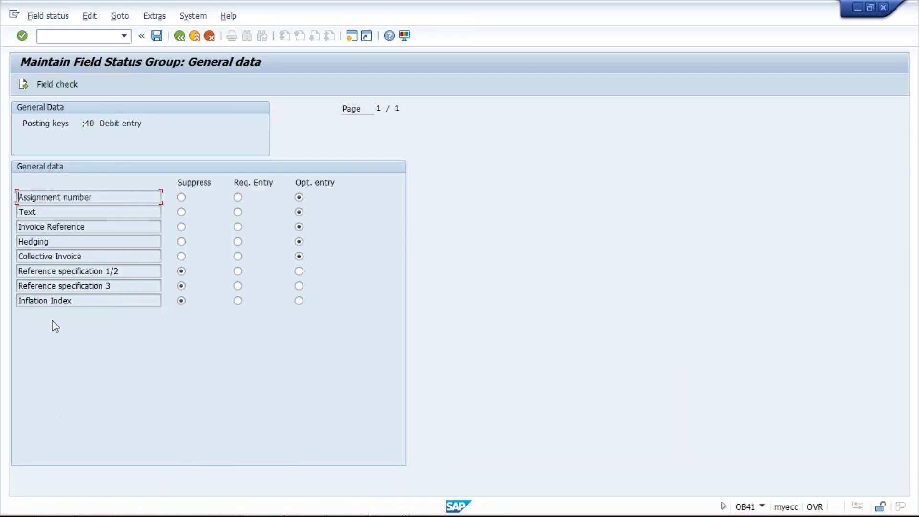
Step: Return posting key 40 to its group overview, recheck G001's general data settings, and switch back to the posting key session
{"action": "left_click", "coordinate": [180, 42]}
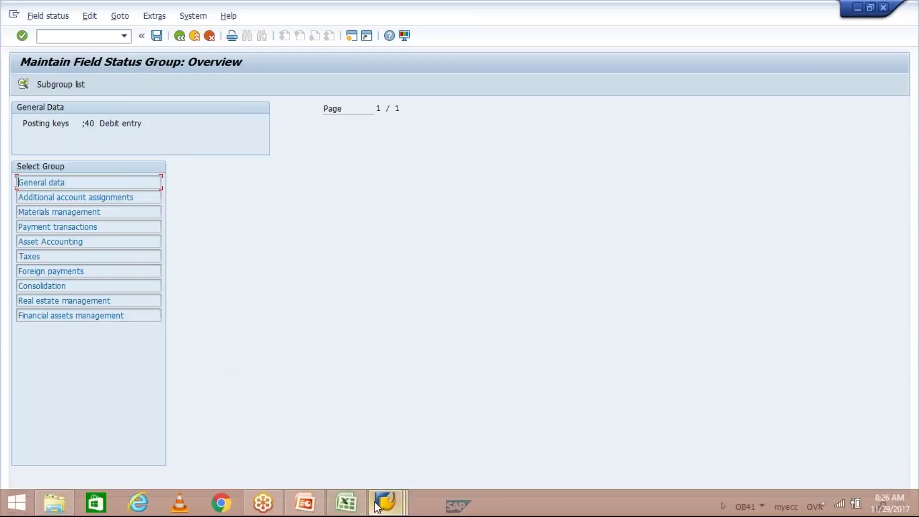
{"action": "left_click", "coordinate": [385, 503]}
{"action": "left_click", "coordinate": [450, 434]}
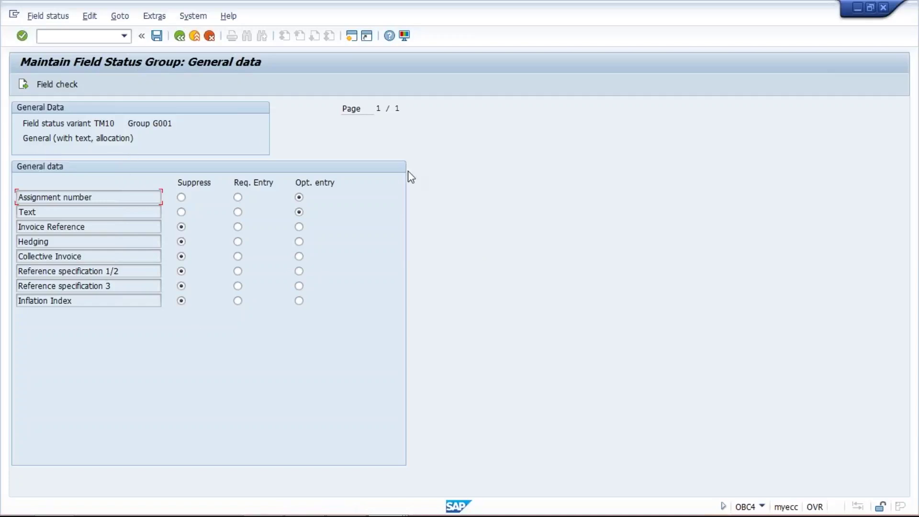
{"action": "left_click", "coordinate": [400, 505]}
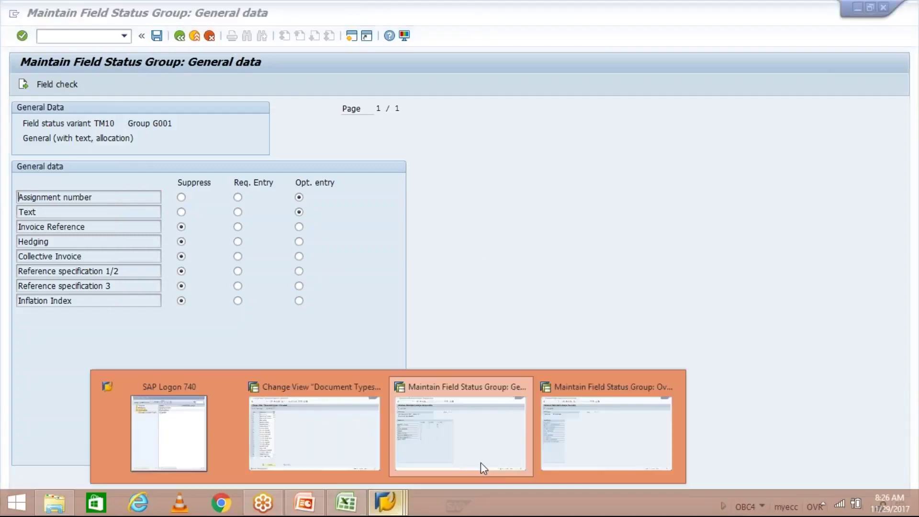
{"action": "left_click", "coordinate": [558, 450]}
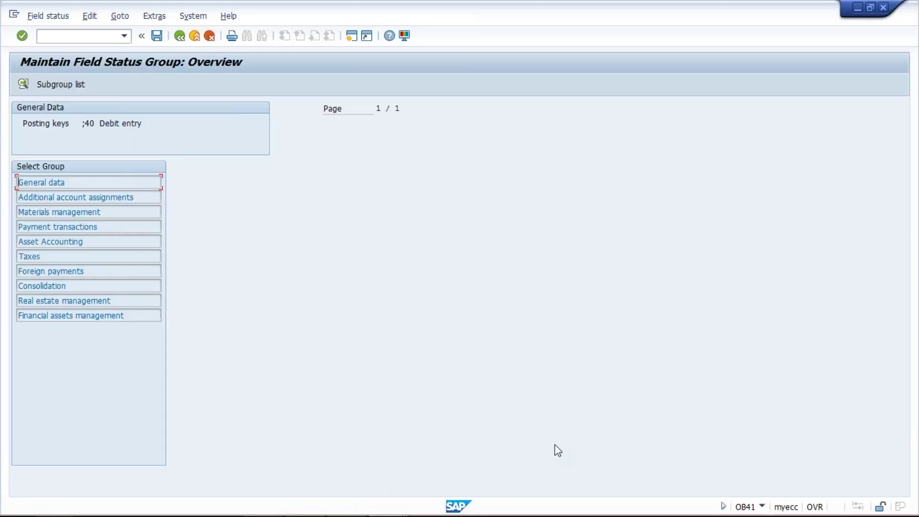
Step: Open the Functional system's logon screen from SAP Logon and highlight its client field
{"action": "mouse_move", "coordinate": [404, 510]}
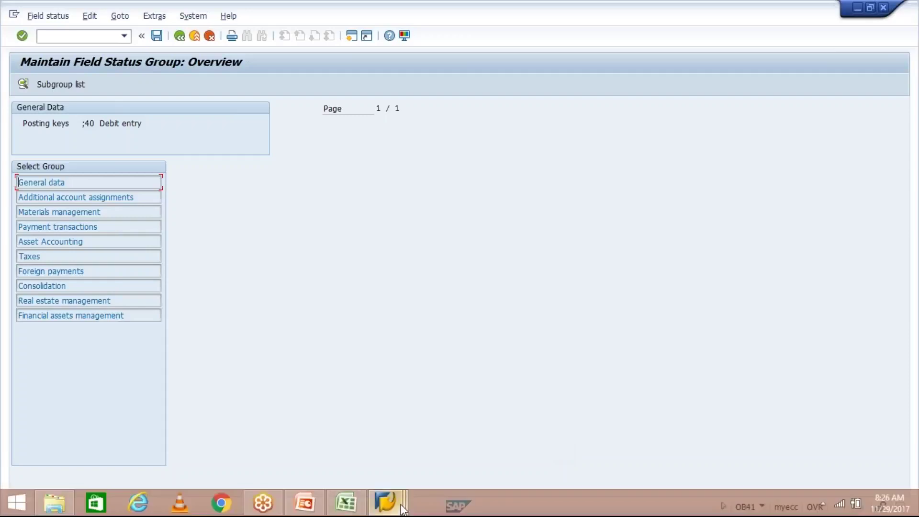
{"action": "mouse_move", "coordinate": [306, 439]}
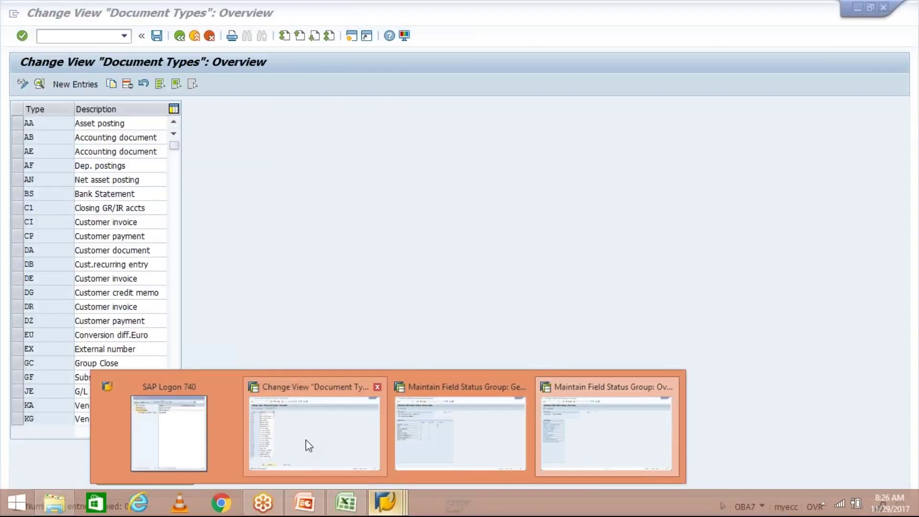
{"action": "left_click", "coordinate": [160, 432]}
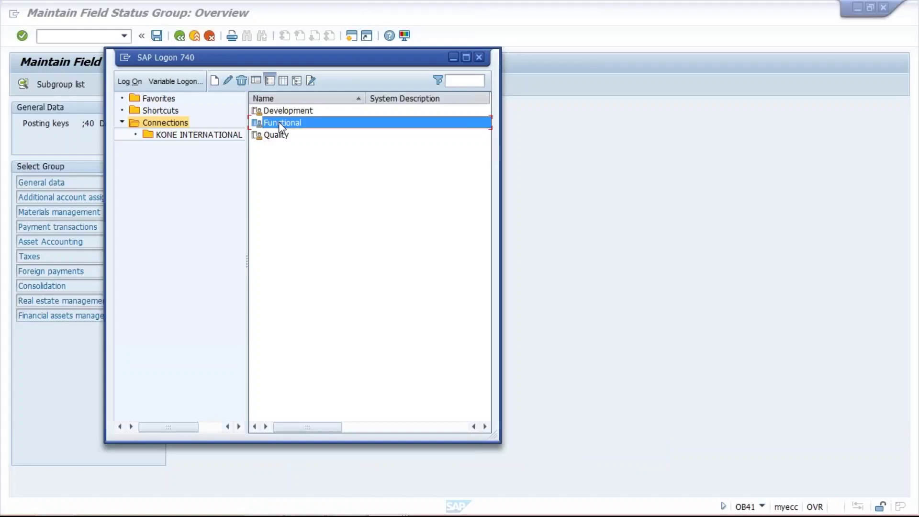
{"action": "double_click", "coordinate": [278, 123]}
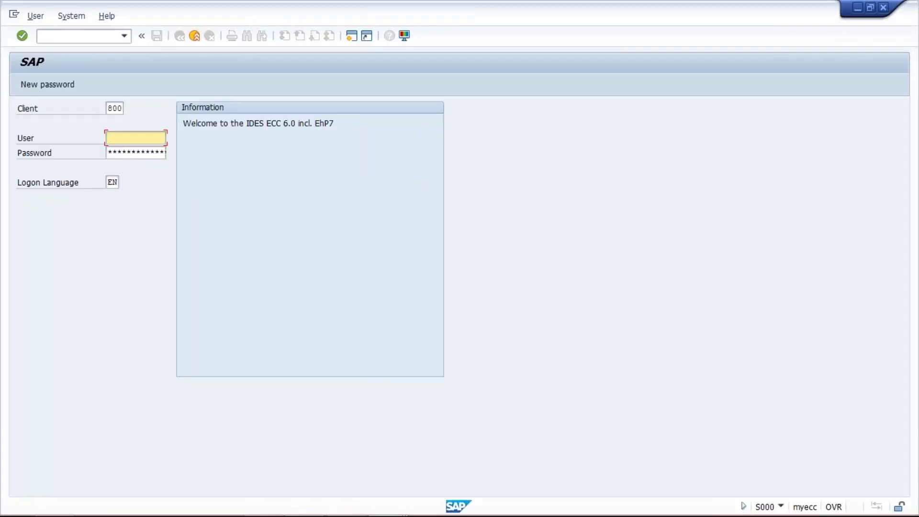
{"action": "key", "text": "shift+Tab"}
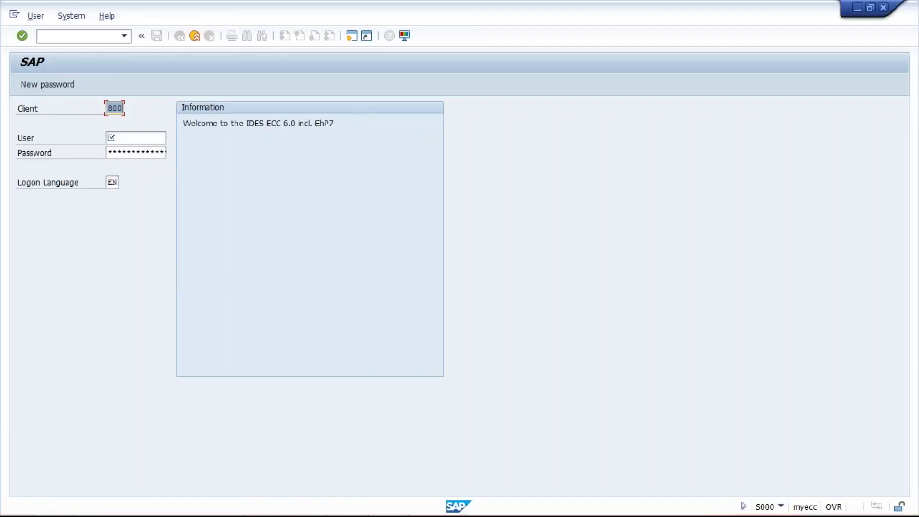
Step: In posting key 40's general data settings, try Assignment number as a required entry and restore it to optional
{"action": "left_click", "coordinate": [395, 500]}
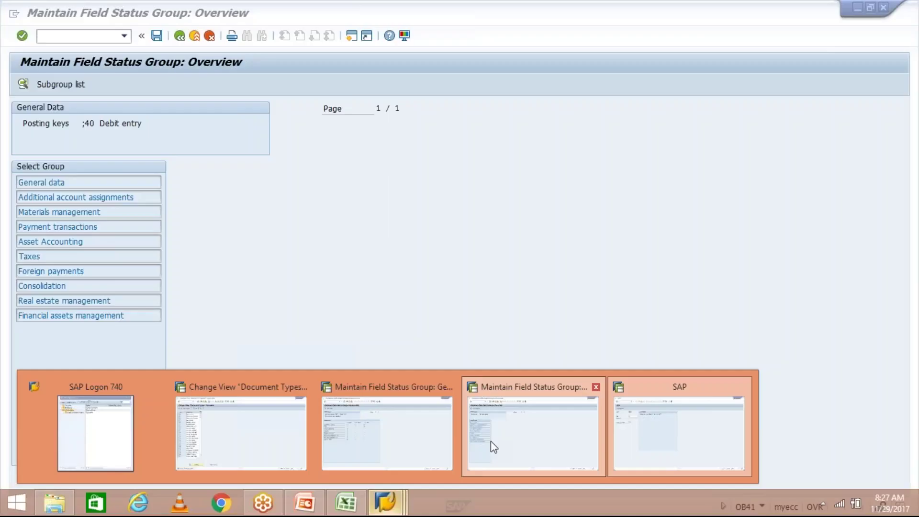
{"action": "left_click", "coordinate": [489, 440]}
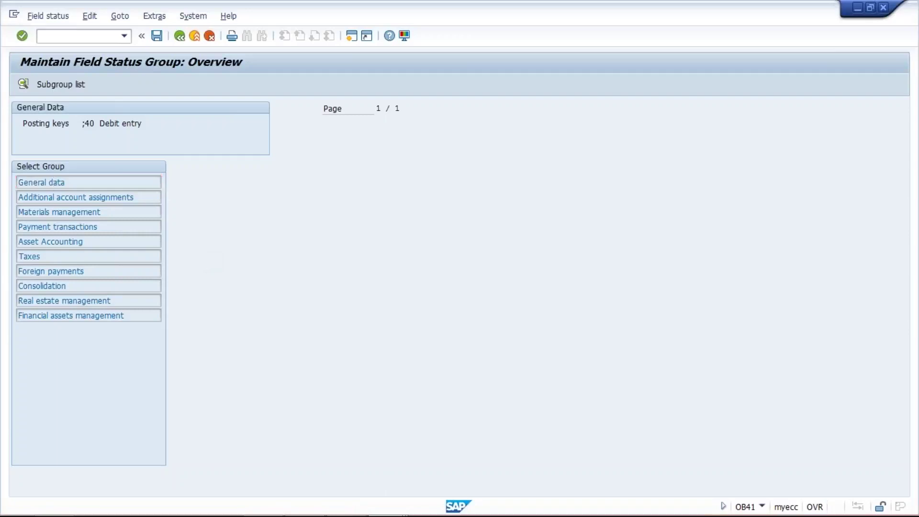
{"action": "key", "text": "F2"}
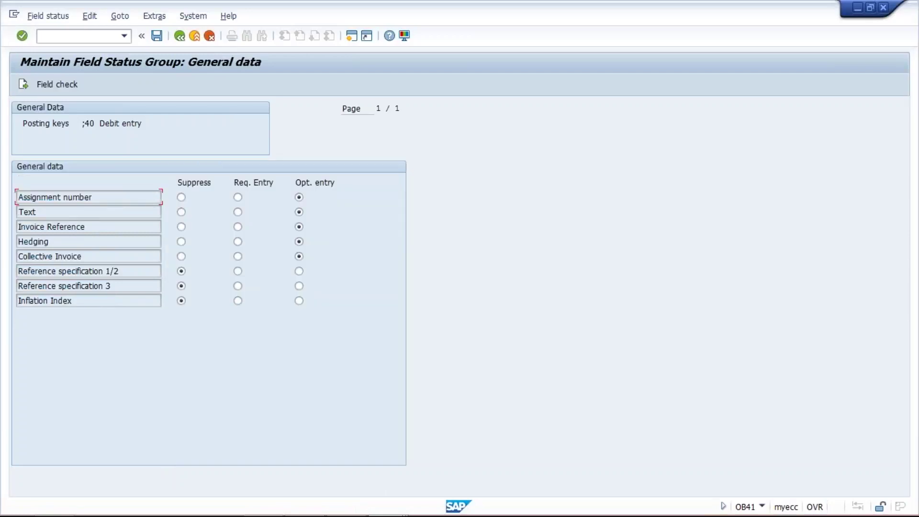
{"action": "left_click", "coordinate": [238, 198]}
{"action": "left_click", "coordinate": [299, 198]}
Step: Switch to group G001's general data session and highlight the field status variant and group name
{"action": "left_click", "coordinate": [385, 501]}
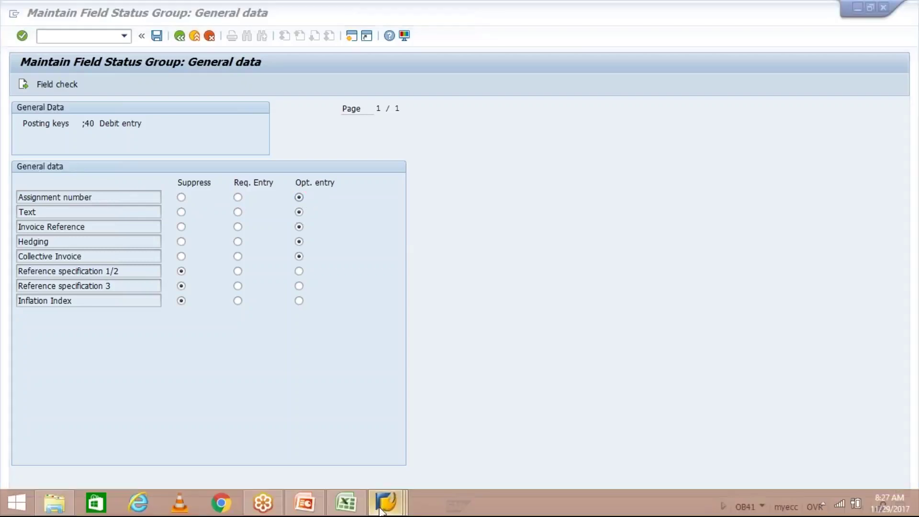
{"action": "left_click", "coordinate": [429, 436]}
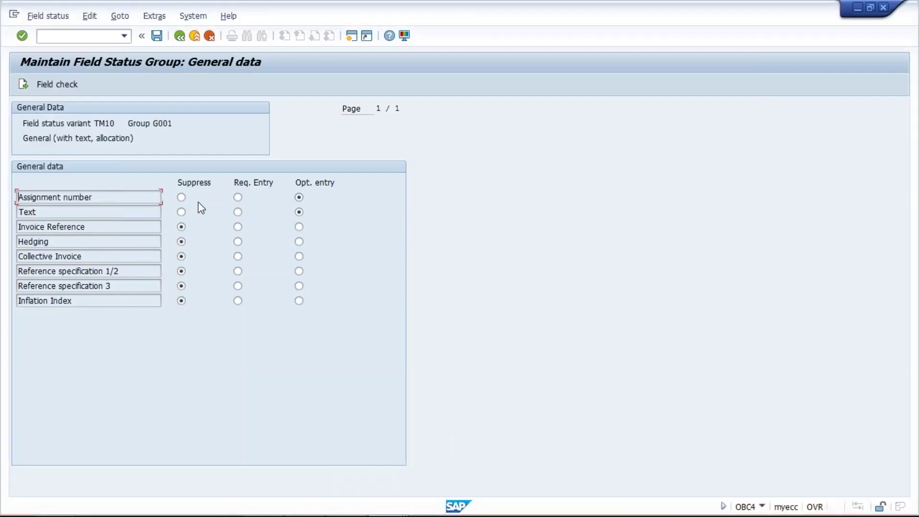
{"action": "left_click", "coordinate": [25, 122]}
{"action": "double_click", "coordinate": [81, 120]}
{"action": "left_click_drag", "start_coordinate": [126, 124], "coordinate": [187, 124]}
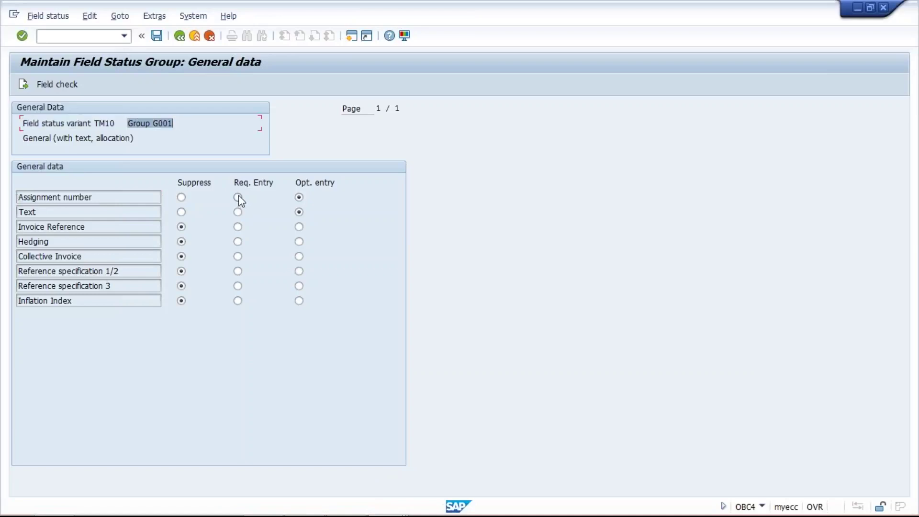
Step: Try Assignment number as a required entry for group G001, restore it to optional, and return to the group overview
{"action": "left_click", "coordinate": [238, 197]}
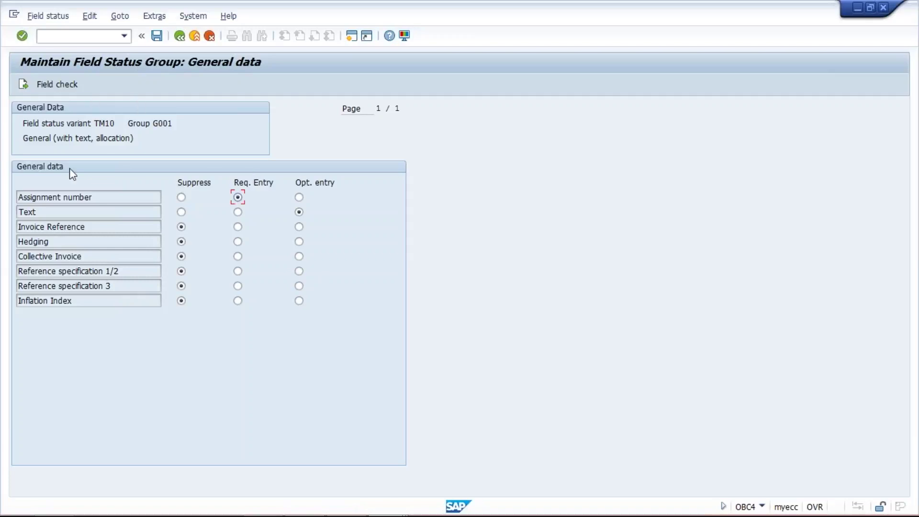
{"action": "left_click", "coordinate": [299, 197]}
{"action": "left_click", "coordinate": [180, 38]}
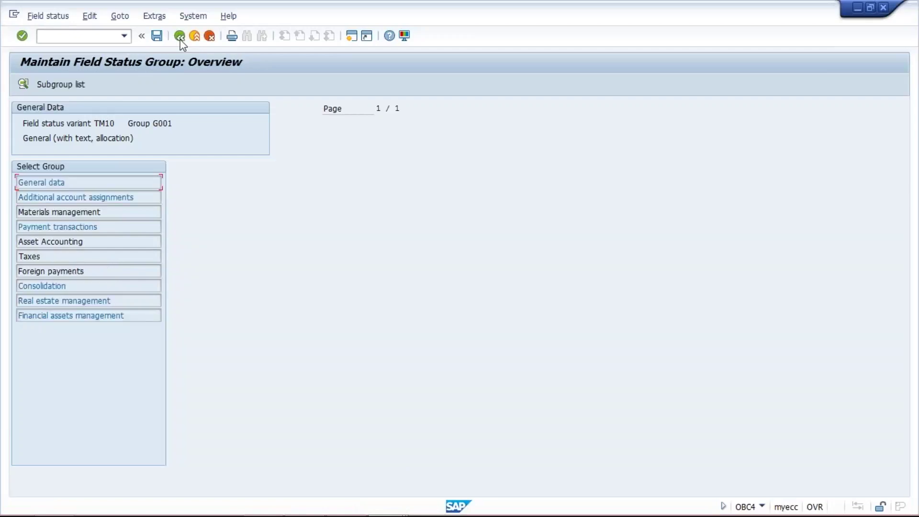
Step: Return posting key 40 to its group overview, and highlight variant TM10 and group G001 in the other session's overview
{"action": "mouse_move", "coordinate": [402, 502]}
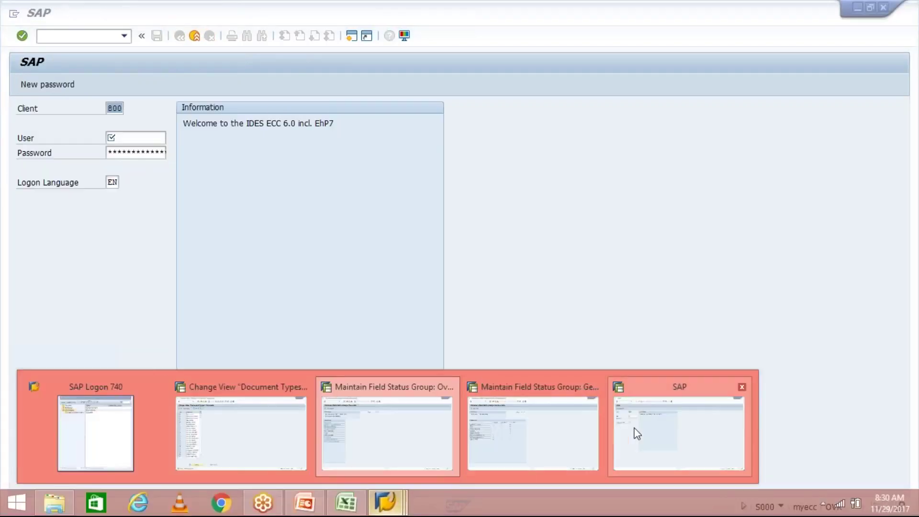
{"action": "left_click", "coordinate": [553, 440]}
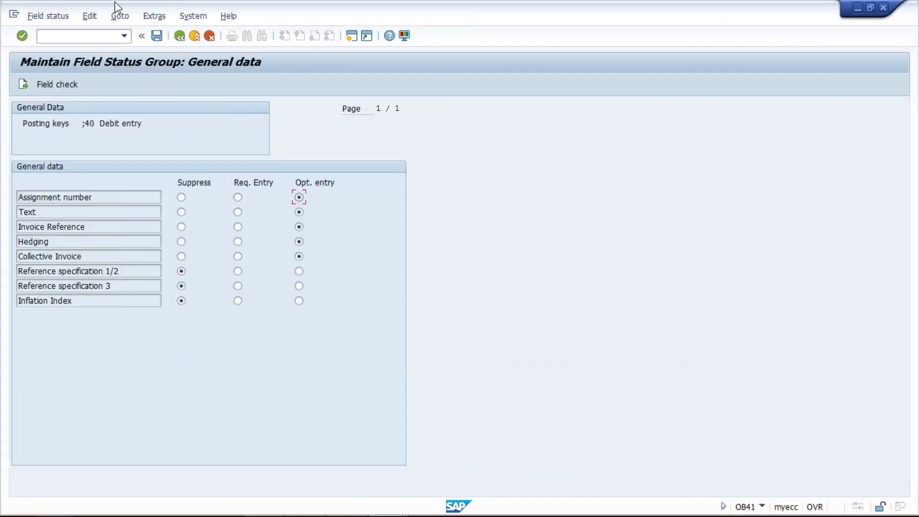
{"action": "left_click", "coordinate": [185, 42]}
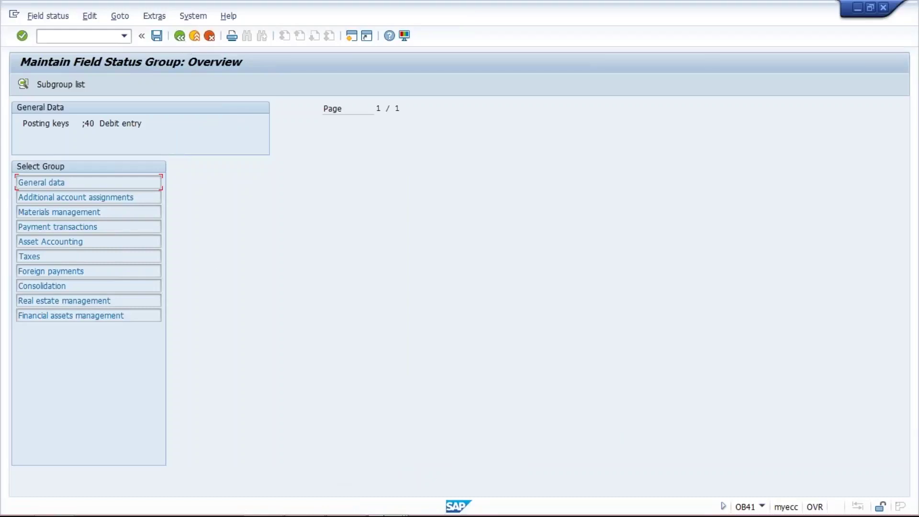
{"action": "mouse_move", "coordinate": [400, 508]}
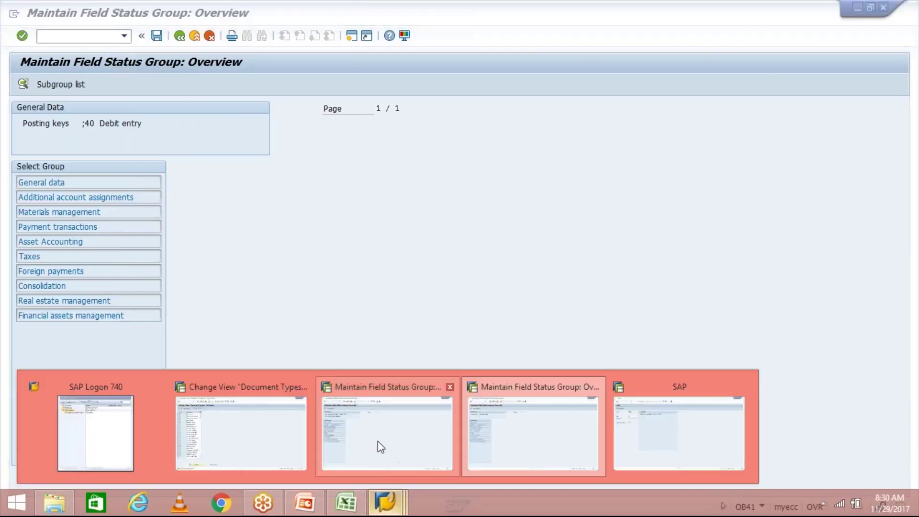
{"action": "left_click", "coordinate": [378, 441]}
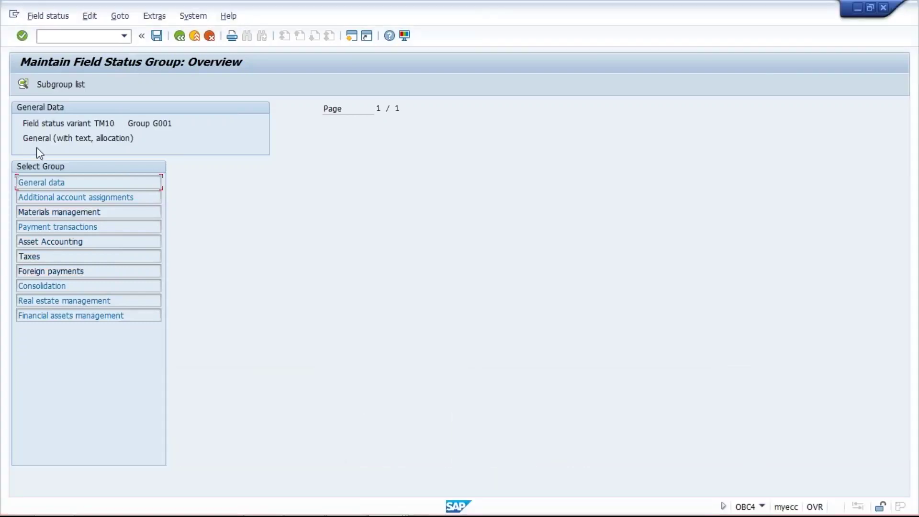
{"action": "left_click_drag", "start_coordinate": [23, 123], "coordinate": [174, 137]}
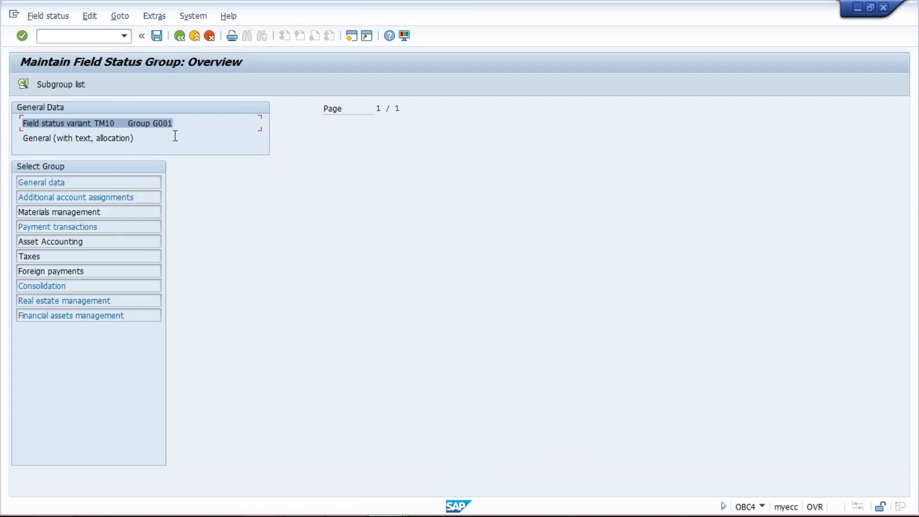
{"action": "left_click", "coordinate": [118, 122]}
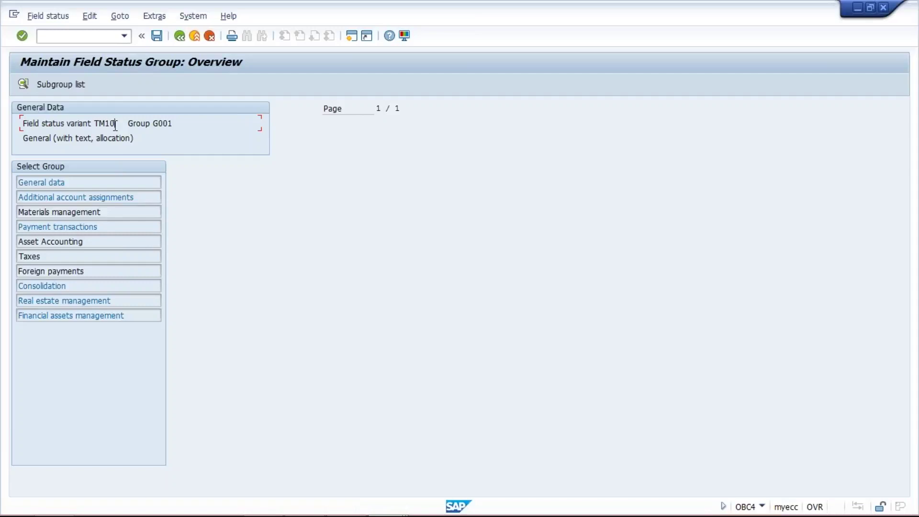
Step: Switch to the PowerPoint presentation and review the Document Type, Posting Key and Basic Accounting slides, ending on Posting Key
{"action": "mouse_move", "coordinate": [237, 515]}
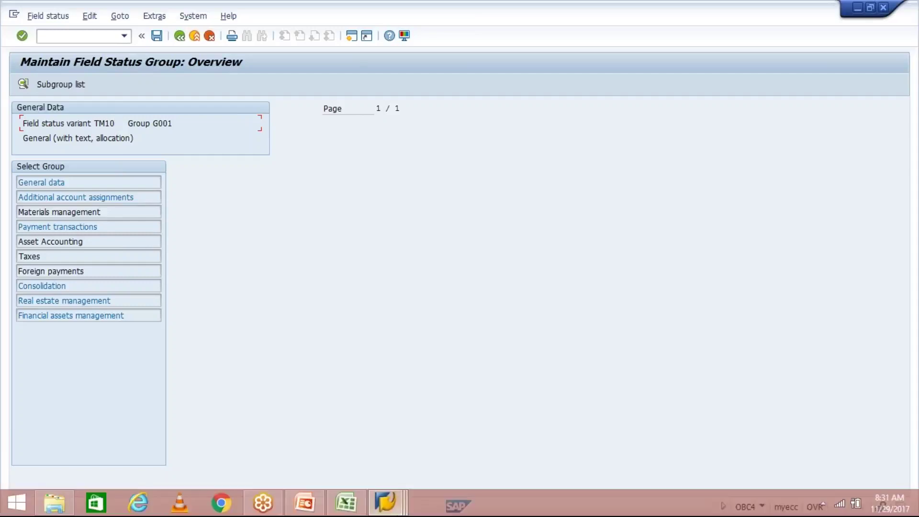
{"action": "left_click", "coordinate": [311, 506]}
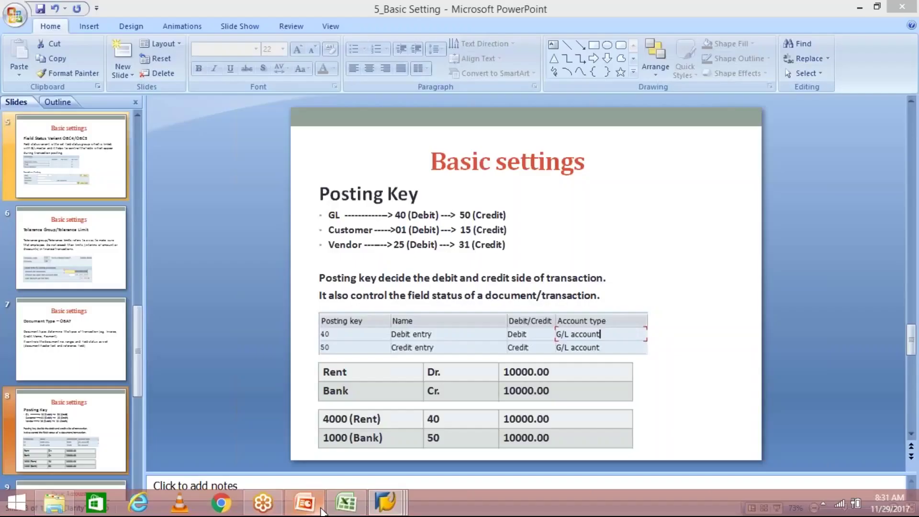
{"action": "left_click", "coordinate": [82, 352]}
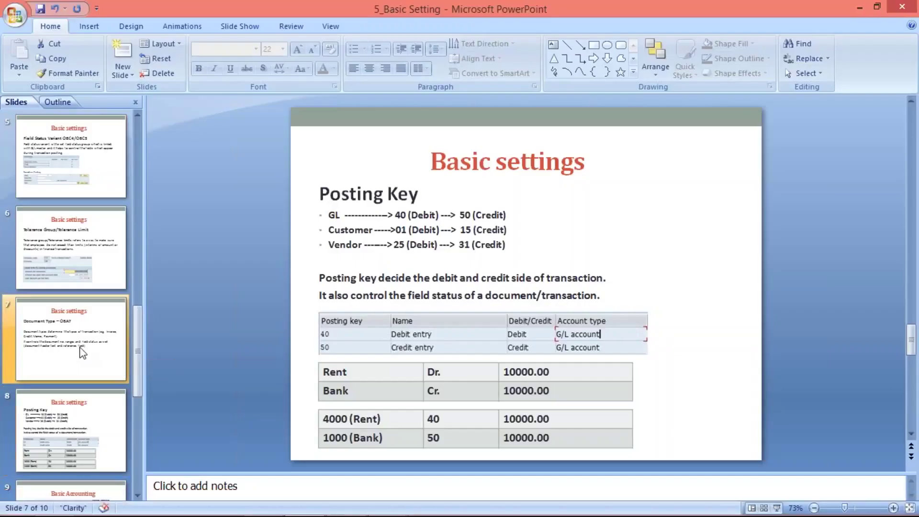
{"action": "left_click", "coordinate": [79, 447]}
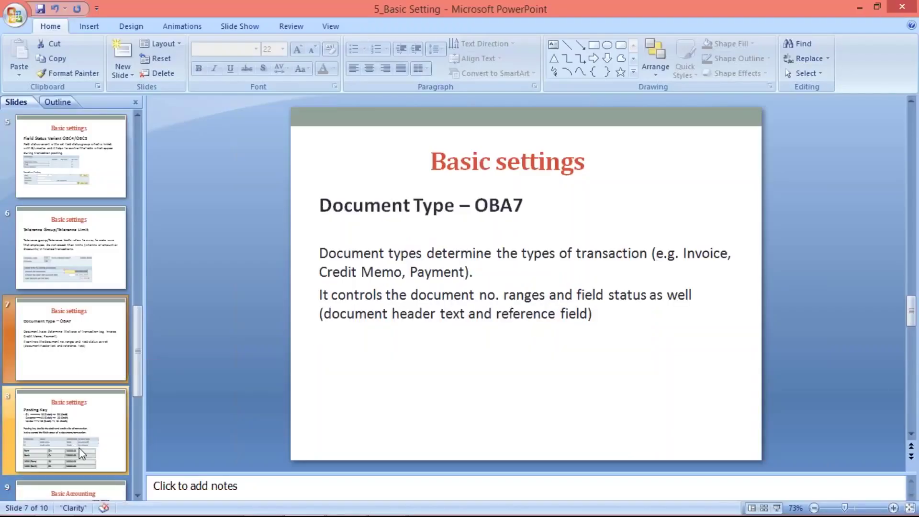
{"action": "left_click", "coordinate": [85, 492]}
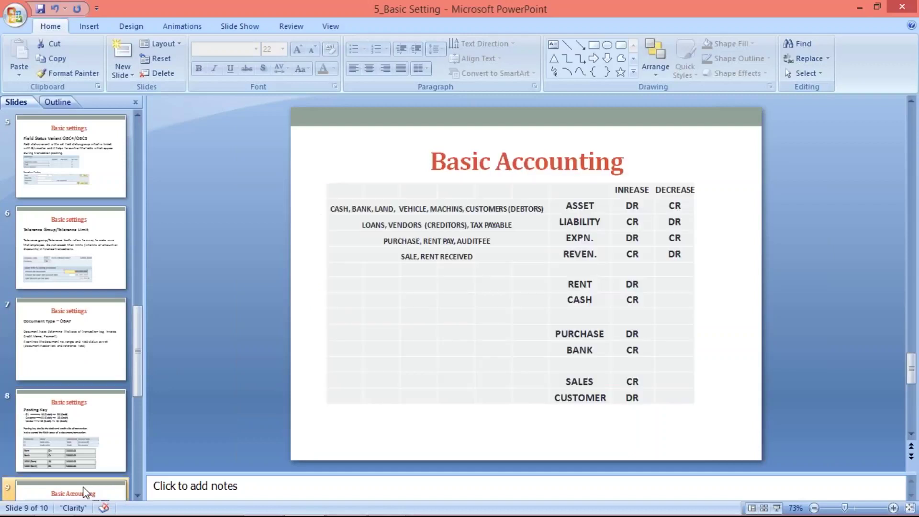
{"action": "left_click", "coordinate": [112, 455]}
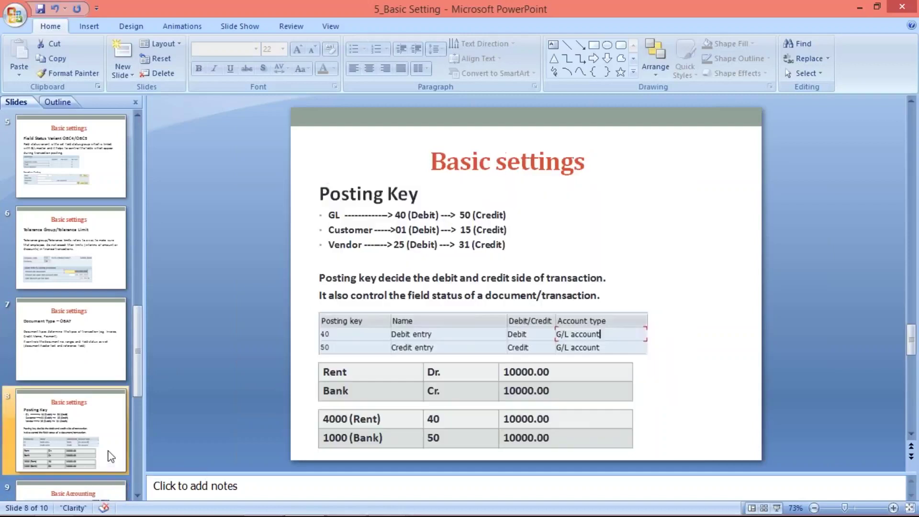
{"action": "left_click", "coordinate": [95, 493]}
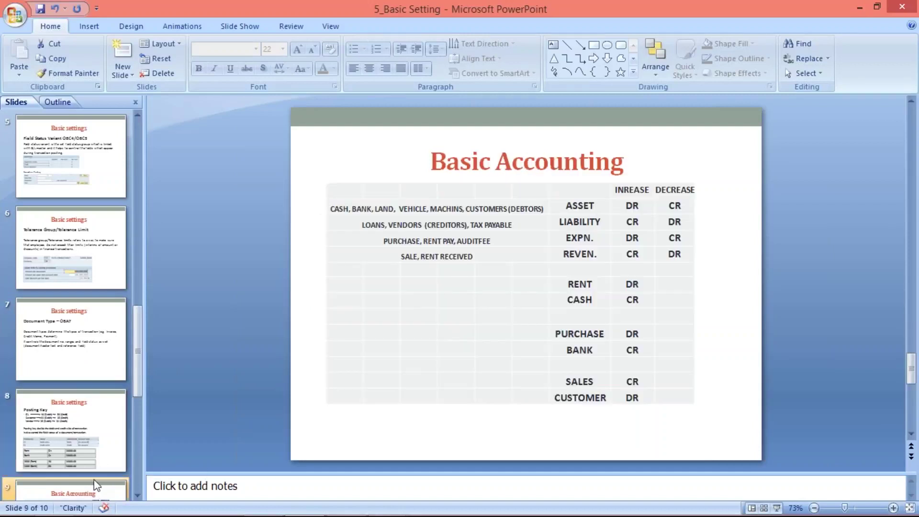
{"action": "left_click", "coordinate": [90, 446]}
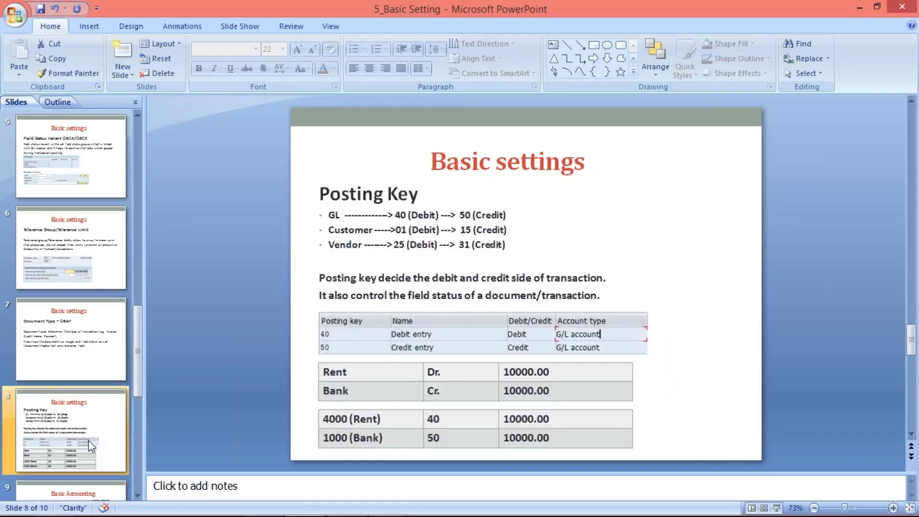
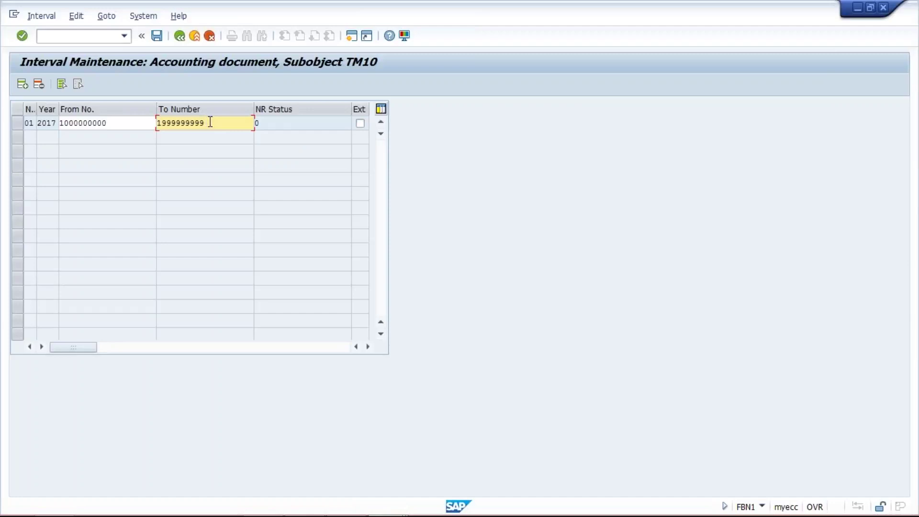
Step: Examine number range interval 01 of subobject TM10, highlighting its start number, end number and year
{"action": "left_click_drag", "start_coordinate": [206, 123], "coordinate": [51, 125]}
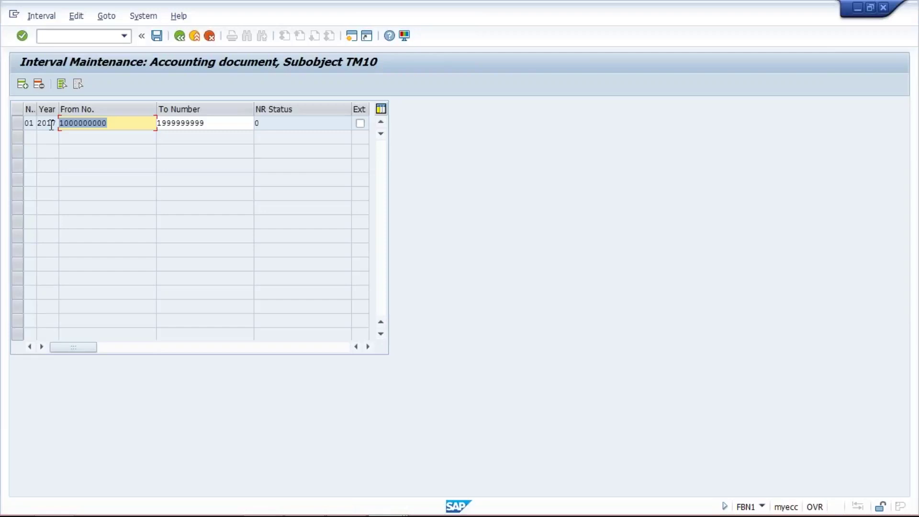
{"action": "left_click", "coordinate": [113, 123]}
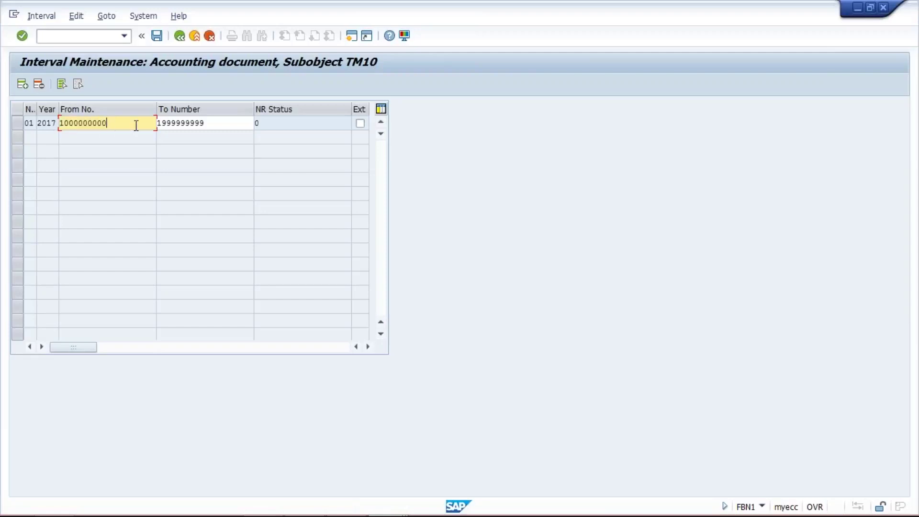
{"action": "left_click", "coordinate": [221, 129]}
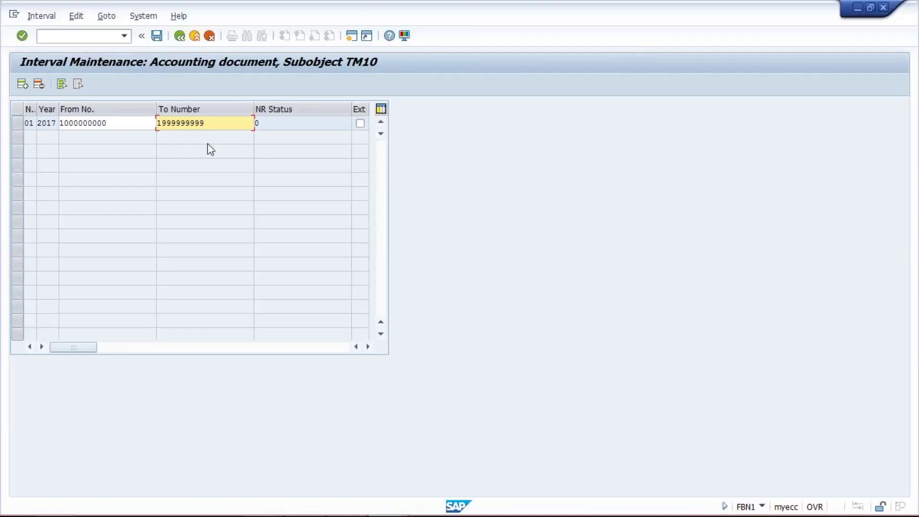
{"action": "left_click", "coordinate": [129, 127]}
{"action": "left_click_drag", "start_coordinate": [130, 126], "coordinate": [48, 122]}
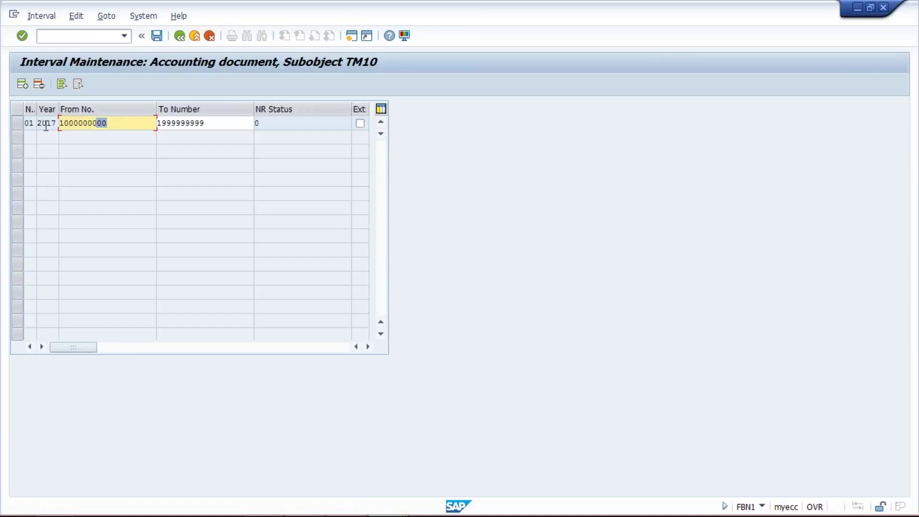
{"action": "left_click_drag", "start_coordinate": [225, 125], "coordinate": [136, 128]}
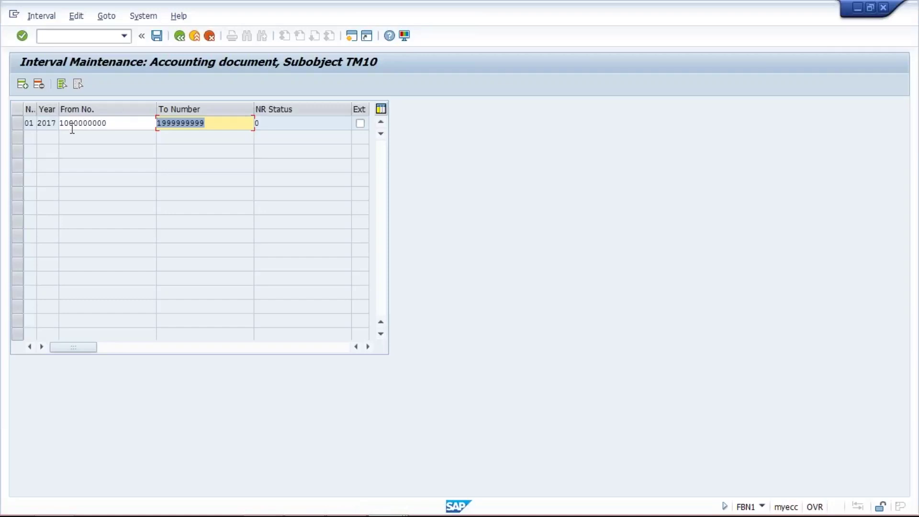
{"action": "double_click", "coordinate": [44, 123]}
{"action": "left_click_drag", "start_coordinate": [63, 124], "coordinate": [62, 124]}
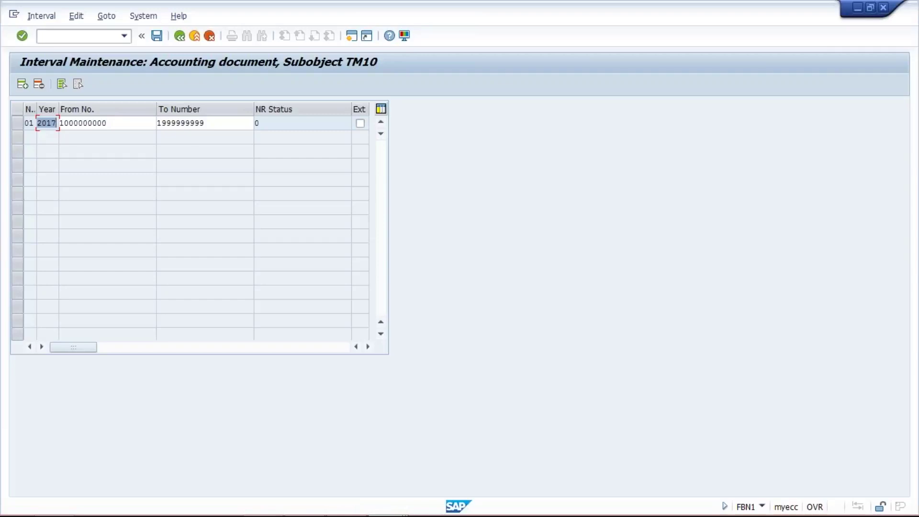
Step: Compare the From No. and Year entries of interval 01 for subobject TM10, and select the interval's row
{"action": "left_click", "coordinate": [110, 124]}
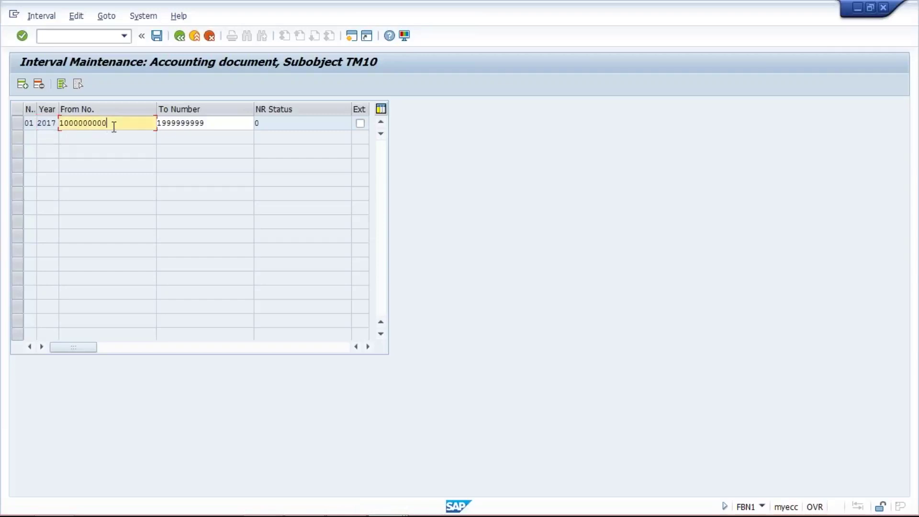
{"action": "left_click", "coordinate": [50, 122]}
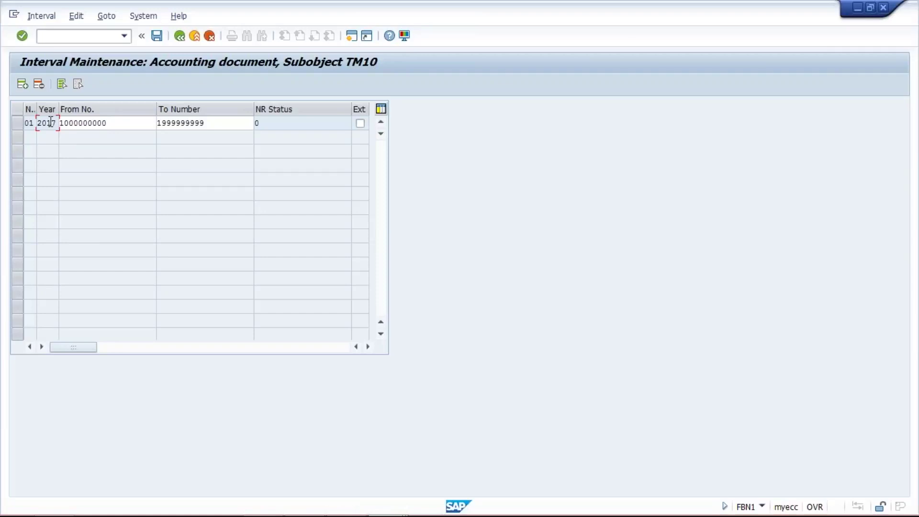
{"action": "left_click", "coordinate": [111, 124]}
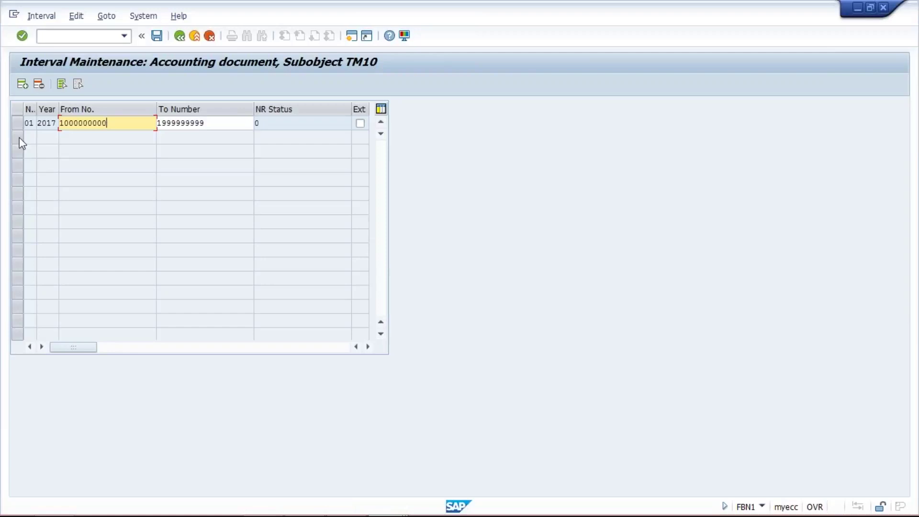
{"action": "left_click", "coordinate": [17, 123]}
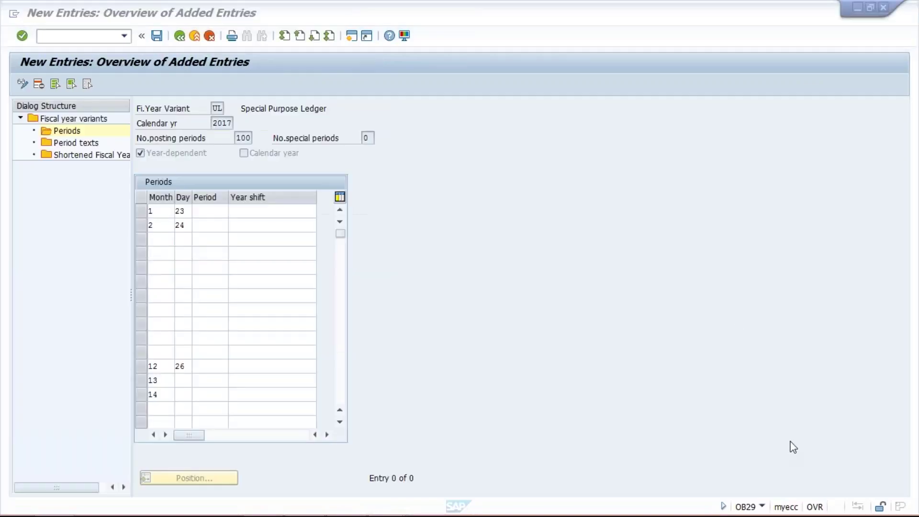
{"action": "left_click", "coordinate": [602, 422]}
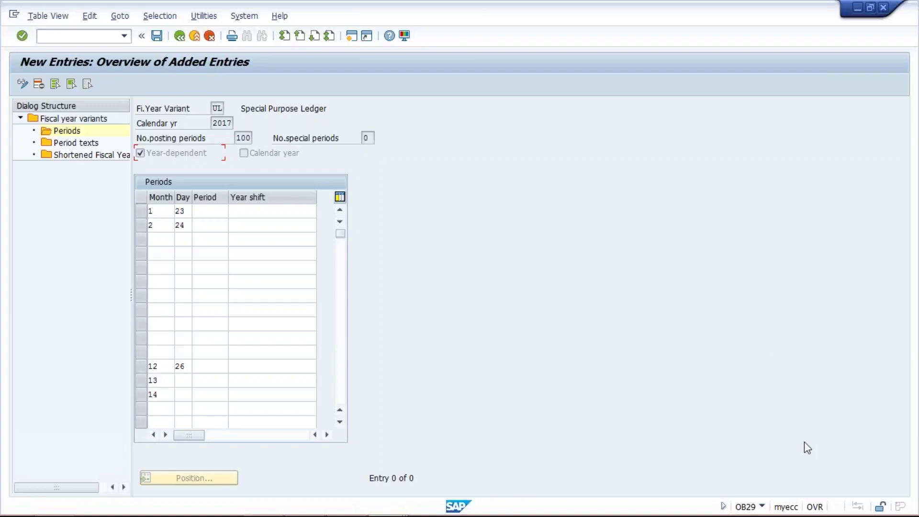
{"action": "left_click", "coordinate": [914, 353]}
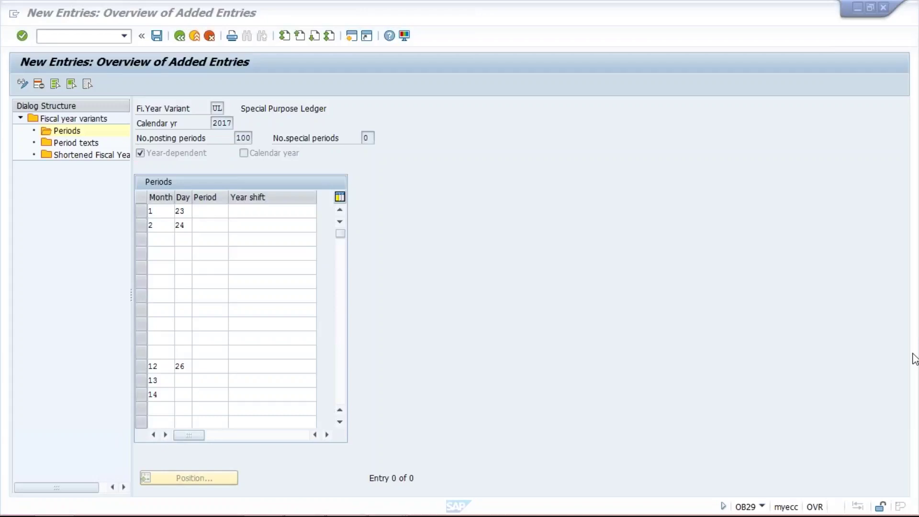